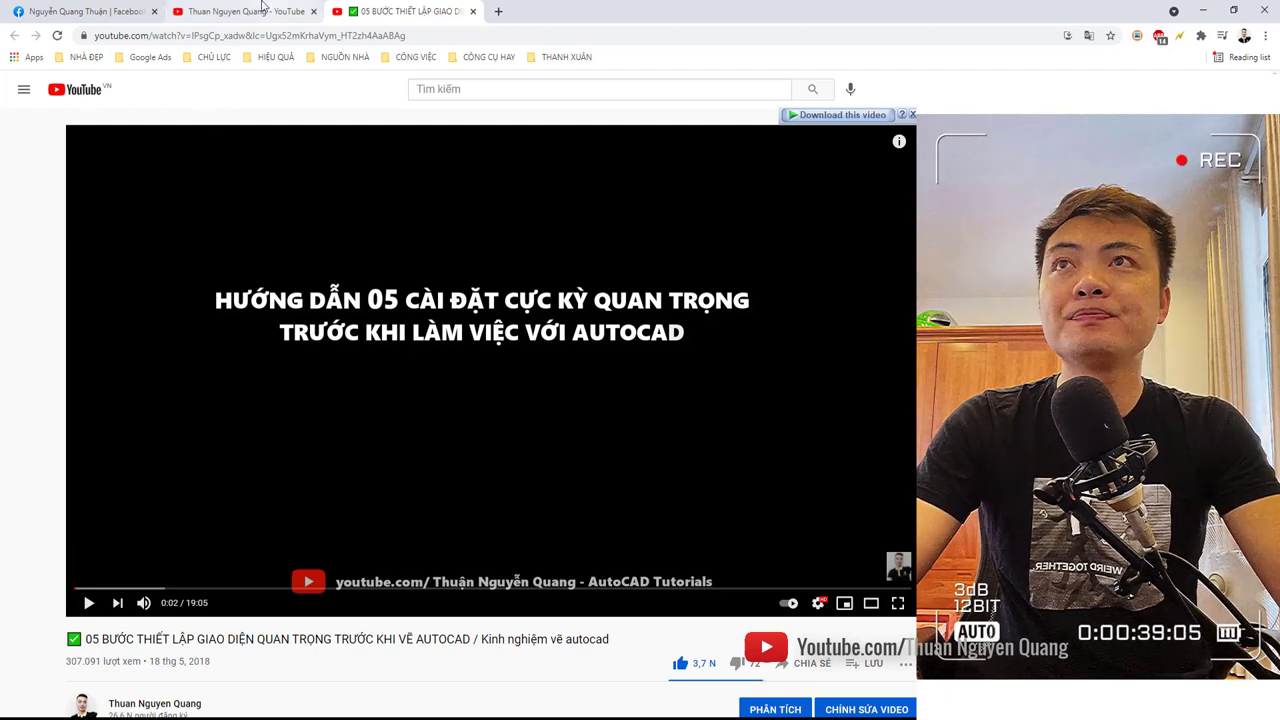
- Switch Chrome to the YouTube channel page tab
{"action": "left_click", "coordinate": [250, 11]}
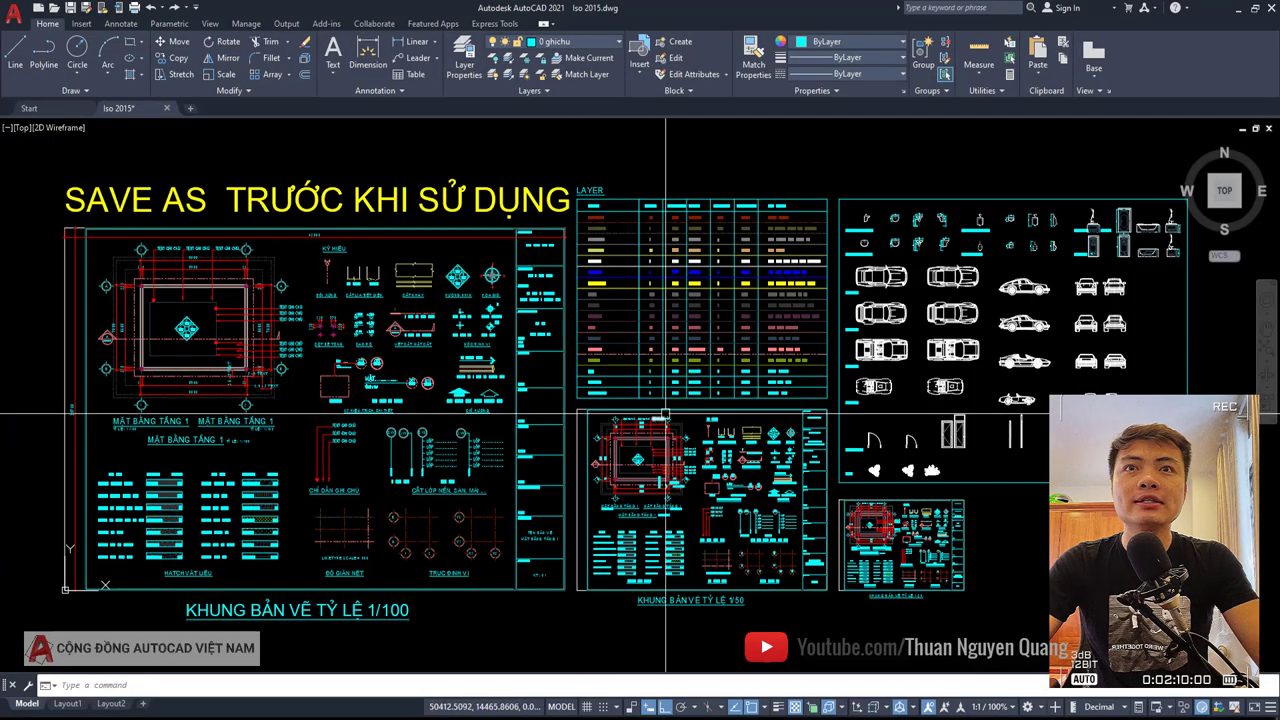
{"action": "middle_click_drag", "start_coordinate": [670, 405], "coordinate": [667, 419]}
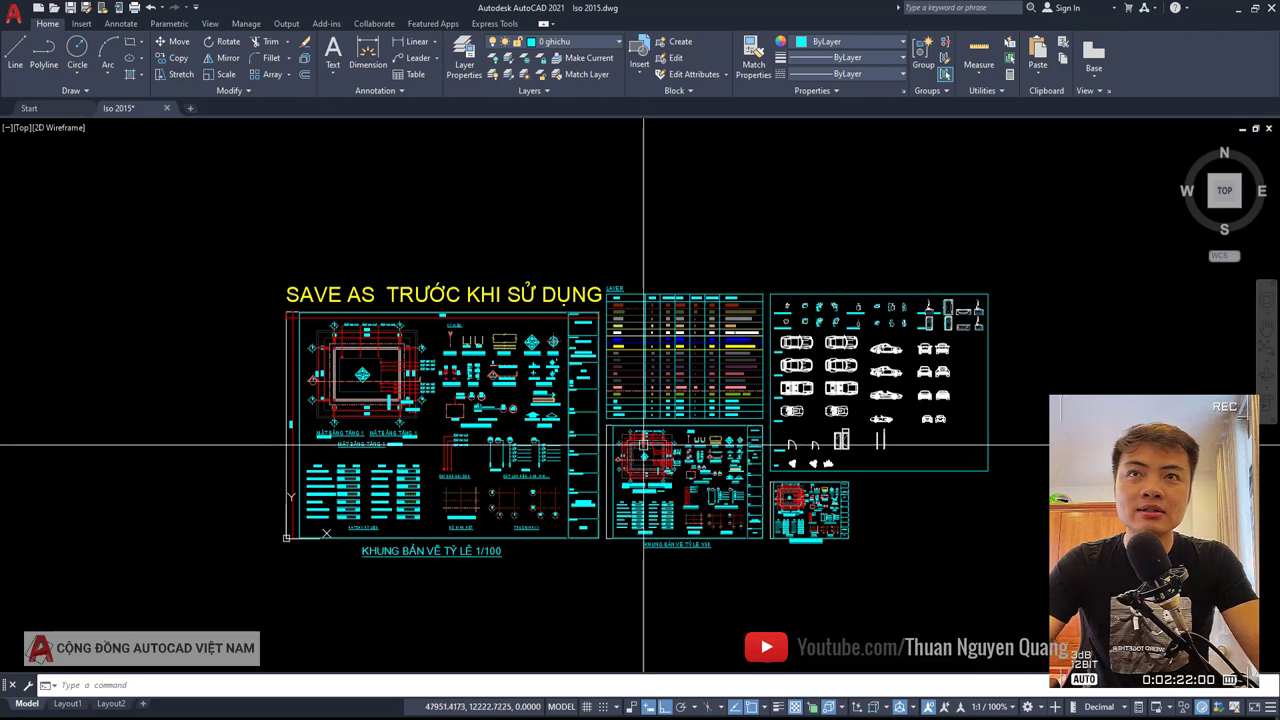
{"action": "scroll", "coordinate": [586, 430], "scroll_direction": "up", "scroll_amount": 2}
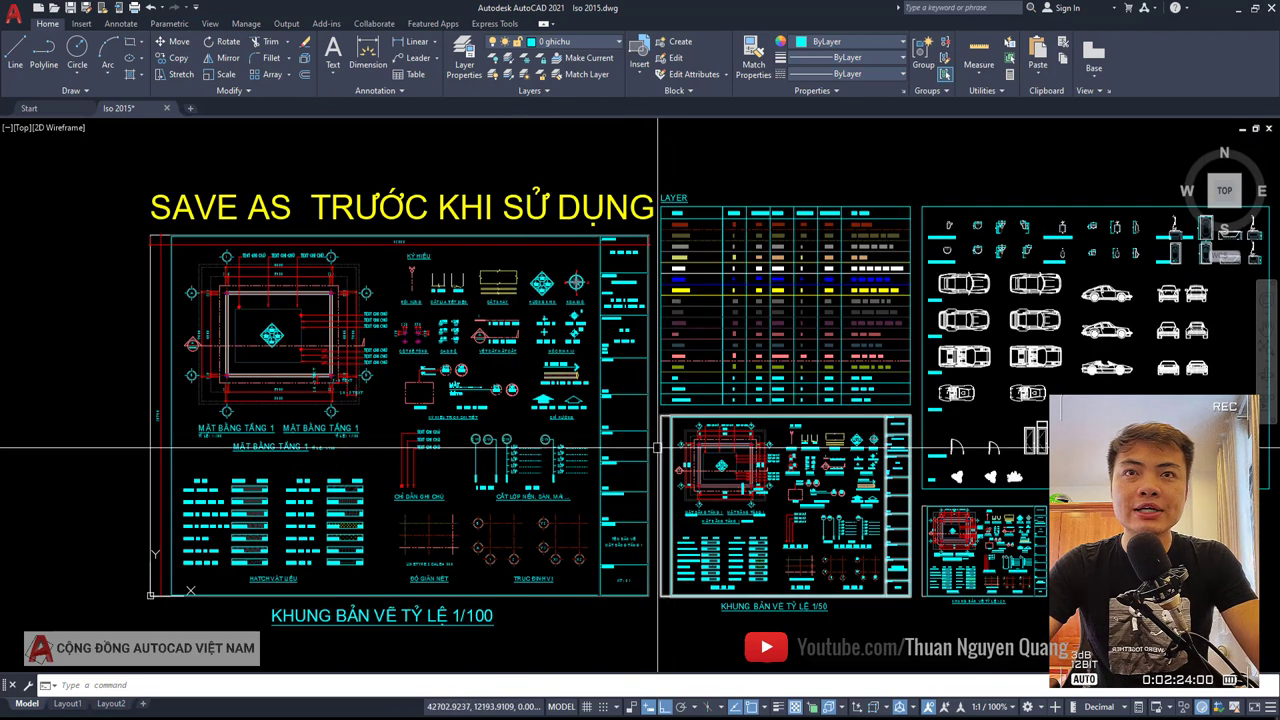
{"action": "middle_click_drag", "start_coordinate": [666, 503], "coordinate": [646, 513]}
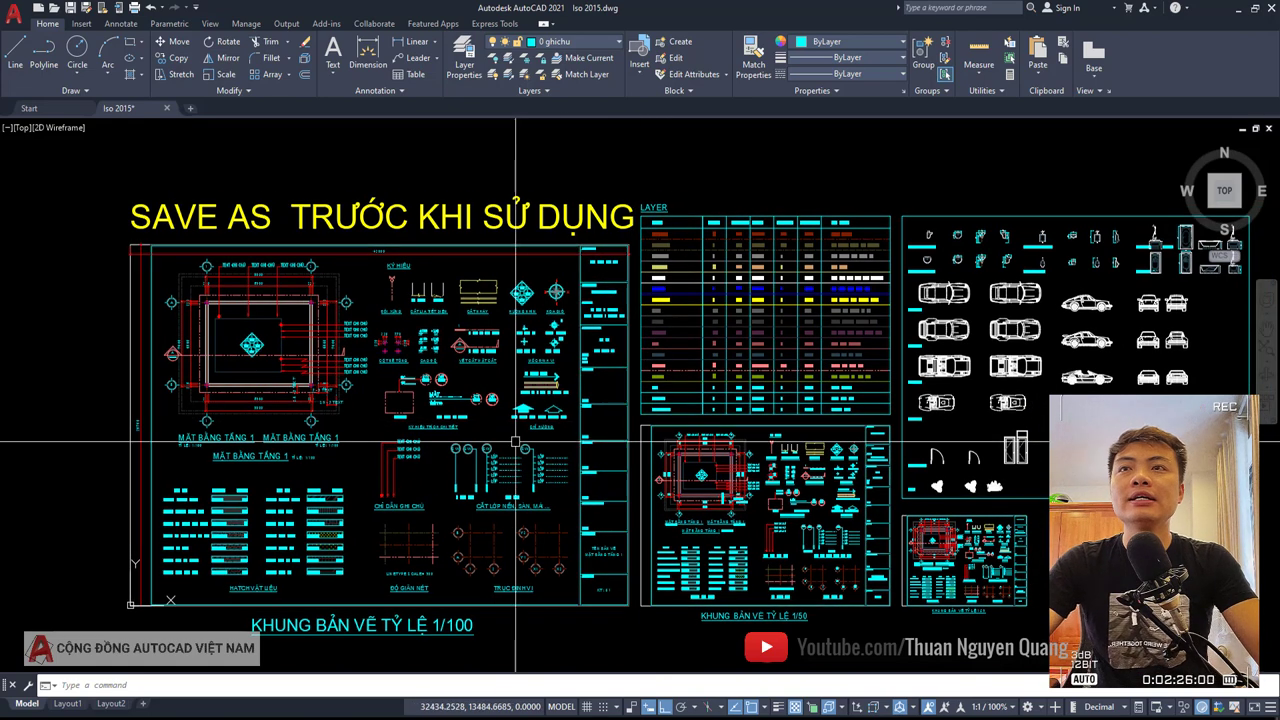
{"action": "mouse_move", "coordinate": [505, 435]}
{"action": "middle_mouse_down"}
{"action": "mouse_move", "coordinate": [543, 430]}
{"action": "mouse_move", "coordinate": [533, 395]}
{"action": "mouse_move", "coordinate": [555, 406]}
{"action": "middle_mouse_up"}
{"action": "scroll", "coordinate": [522, 430], "scroll_direction": "down", "scroll_amount": 2}
{"action": "scroll", "coordinate": [533, 410], "scroll_direction": "up", "scroll_amount": 2}
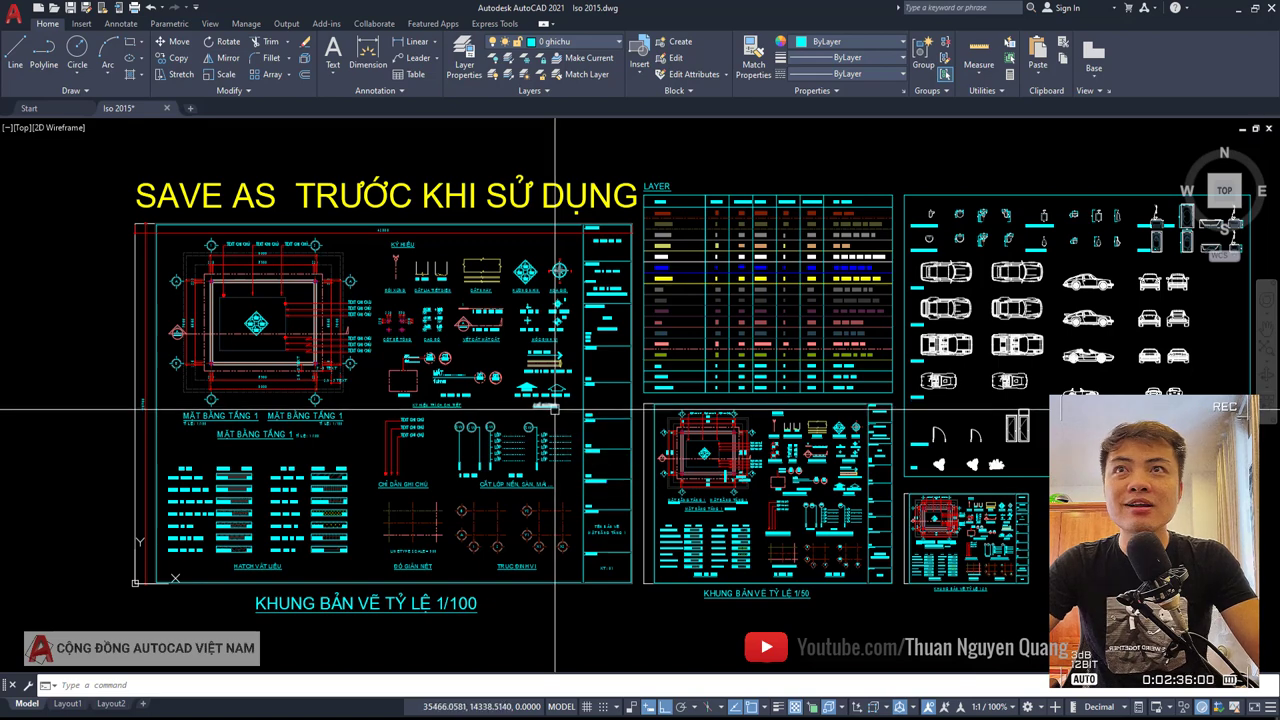
{"action": "middle_click_drag", "start_coordinate": [585, 400], "coordinate": [548, 379]}
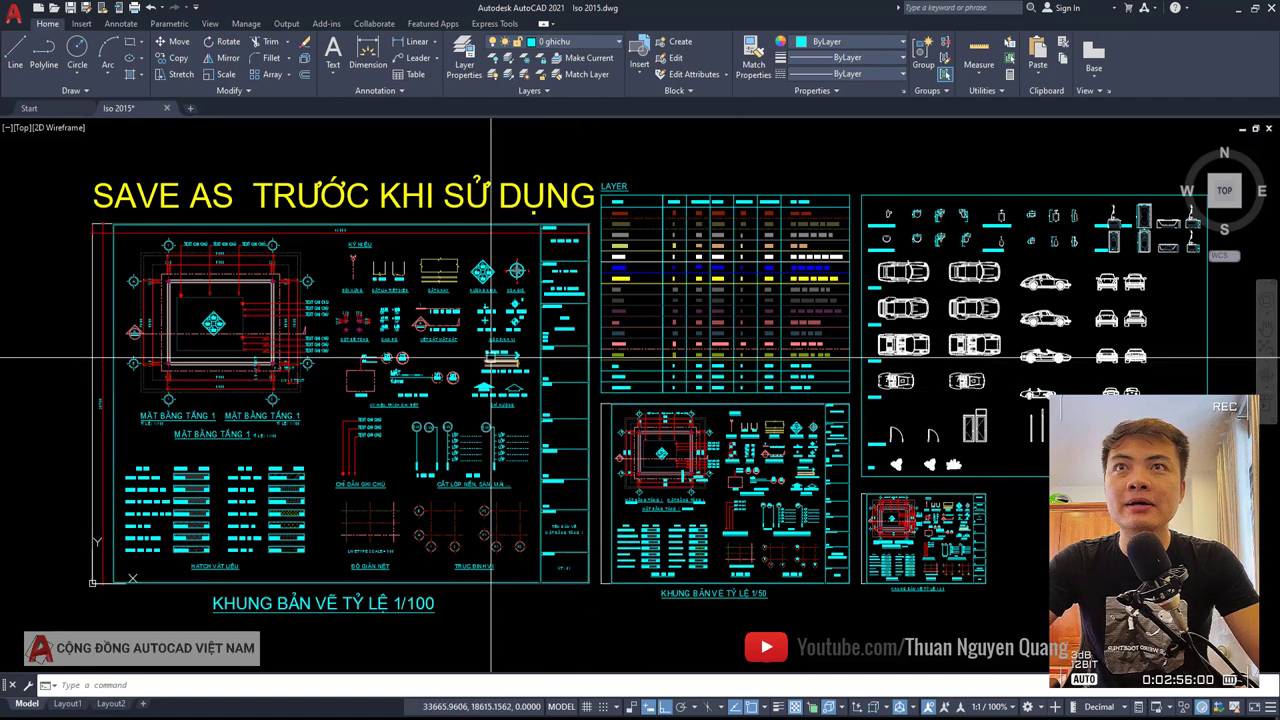
{"action": "middle_click_drag", "start_coordinate": [557, 334], "coordinate": [684, 346]}
{"action": "scroll", "coordinate": [523, 343], "scroll_direction": "down", "scroll_amount": 4}
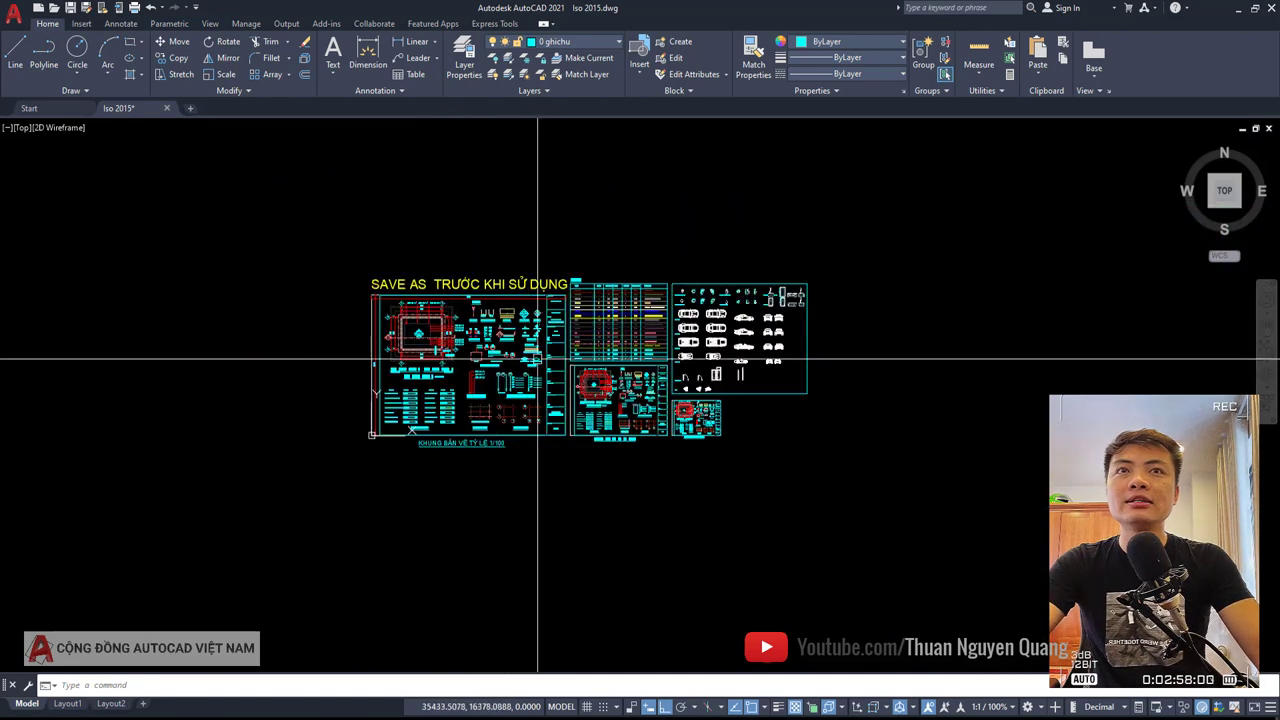
{"action": "scroll", "coordinate": [566, 381], "scroll_direction": "up", "scroll_amount": 2}
{"action": "mouse_move", "coordinate": [566, 381]}
{"action": "middle_mouse_down"}
{"action": "mouse_move", "coordinate": [572, 439]}
{"action": "mouse_move", "coordinate": [607, 420]}
{"action": "middle_mouse_up"}
{"action": "scroll", "coordinate": [553, 416], "scroll_direction": "up", "scroll_amount": 2}
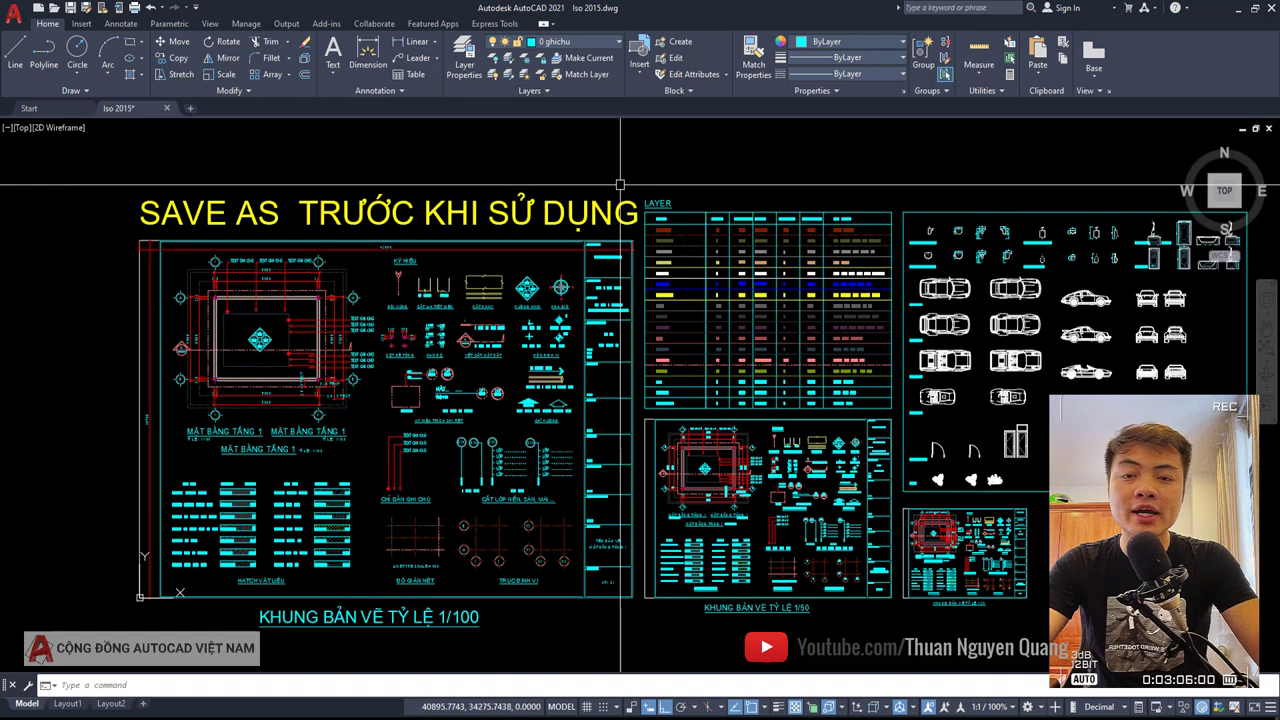
{"action": "left_click", "coordinate": [584, 45]}
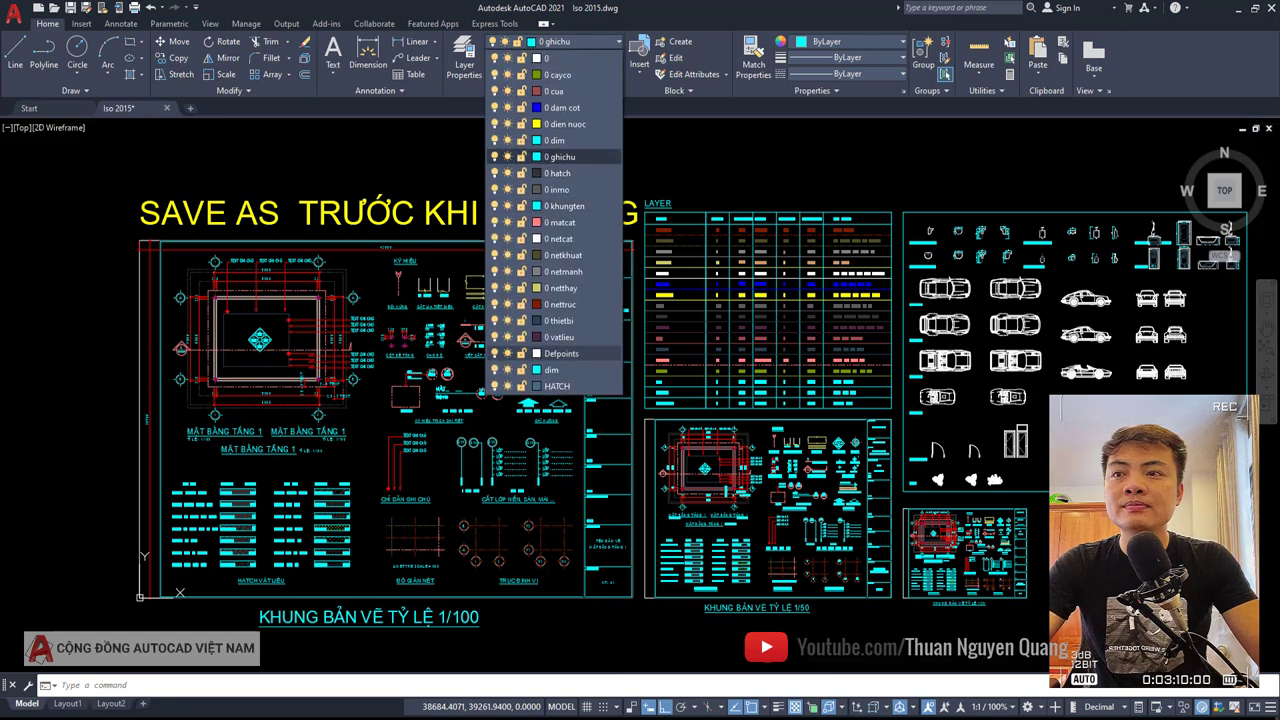
{"action": "key", "text": "Escape"}
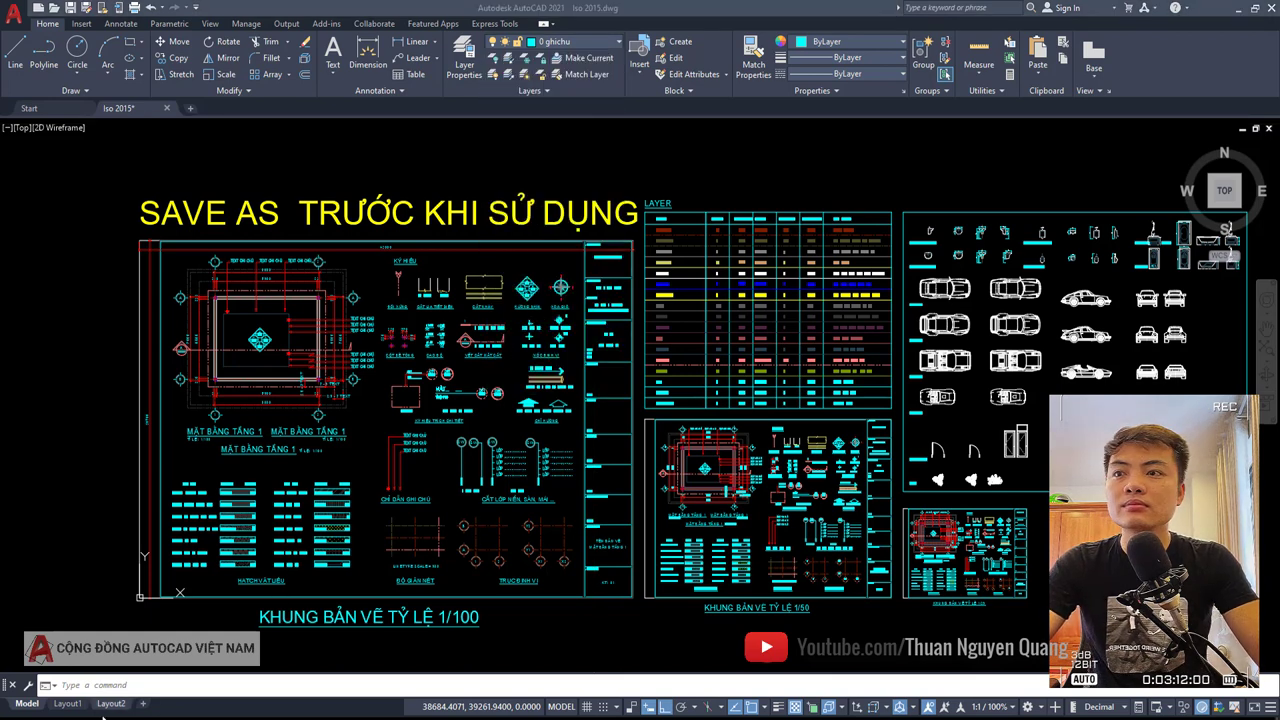
{"action": "left_click", "coordinate": [587, 44]}
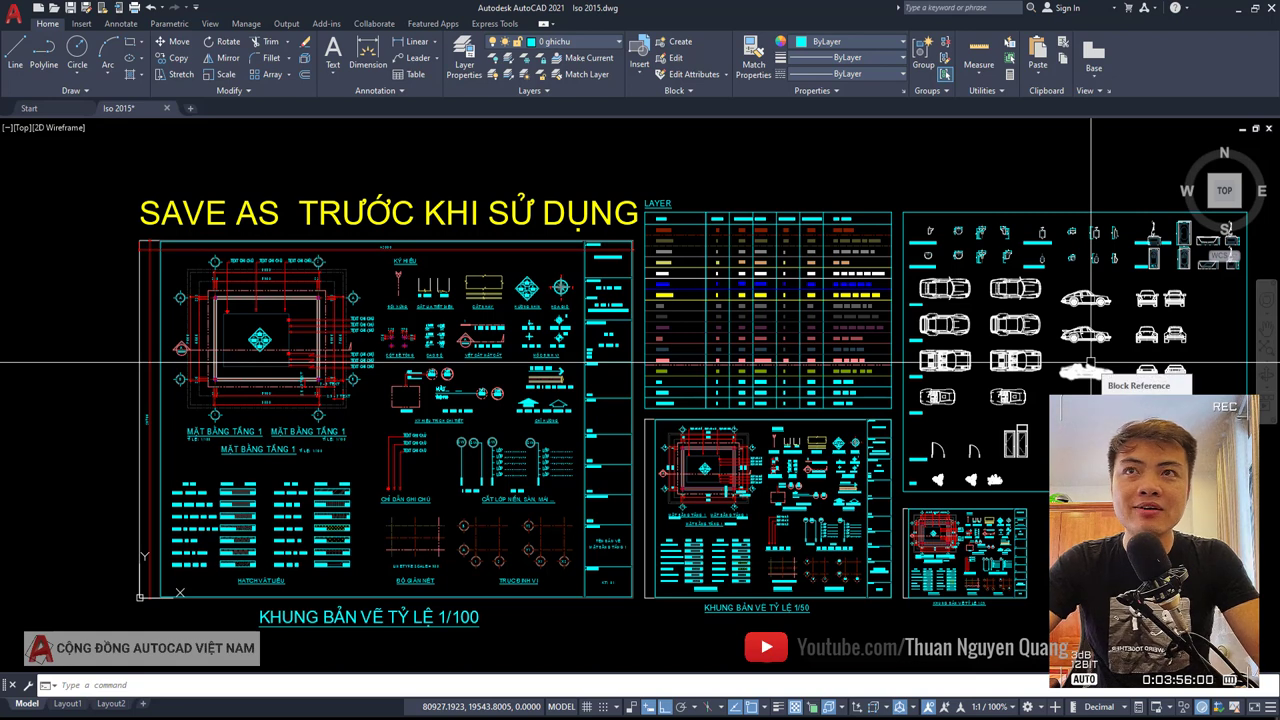
{"action": "left_click", "coordinate": [575, 41]}
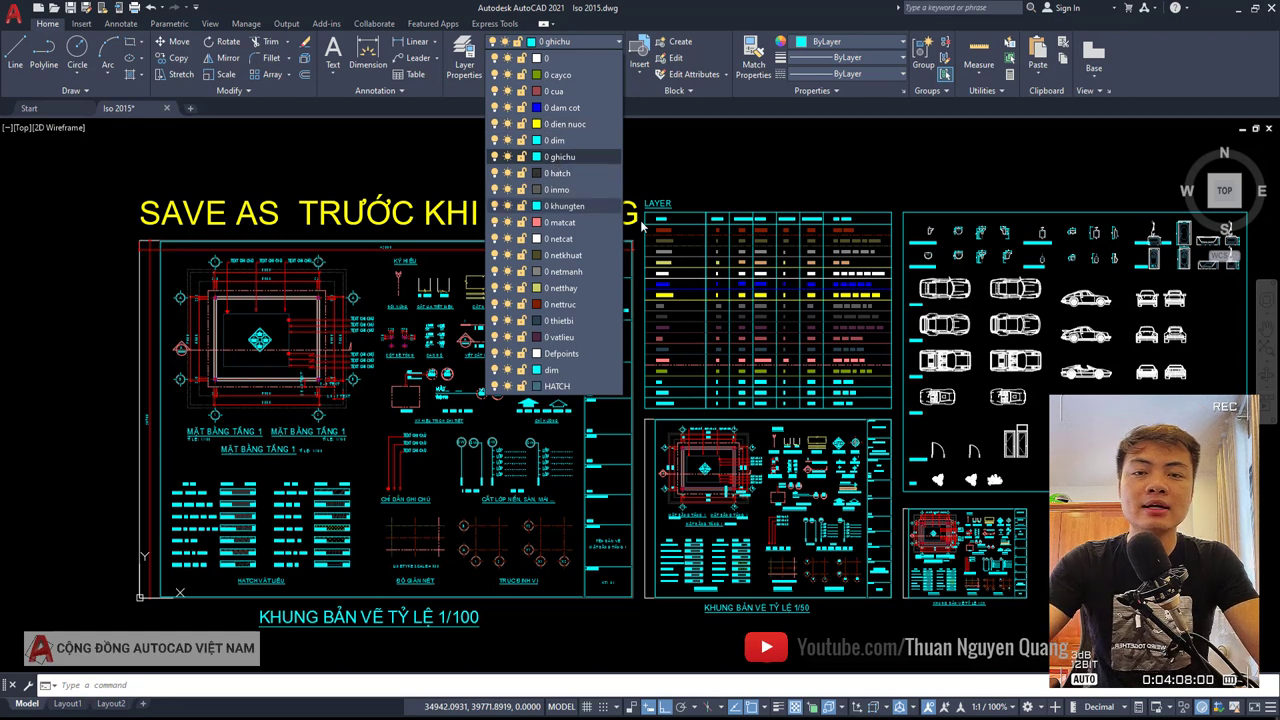
{"action": "left_click", "coordinate": [681, 177]}
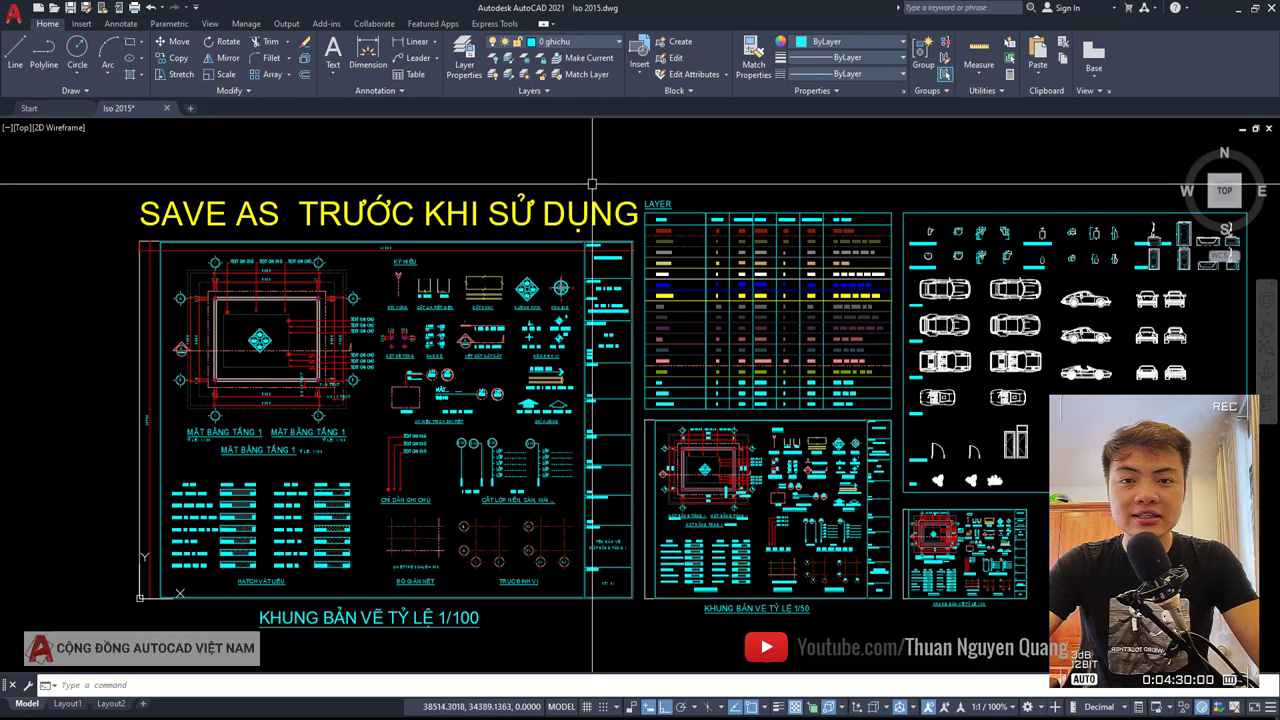
{"action": "left_click", "coordinate": [573, 43]}
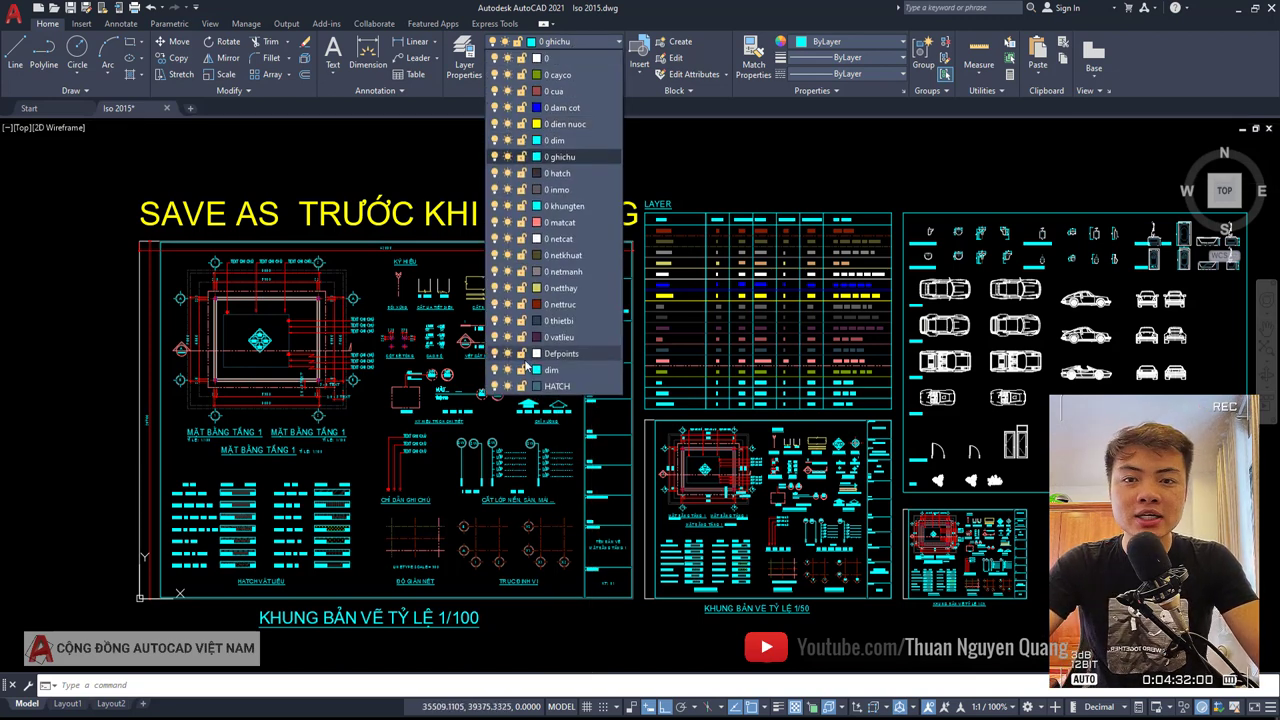
{"action": "left_click", "coordinate": [935, 165]}
- Pan and zoom to bring the template's block library and car blocks up close
{"action": "middle_click_drag", "start_coordinate": [661, 284], "coordinate": [621, 268]}
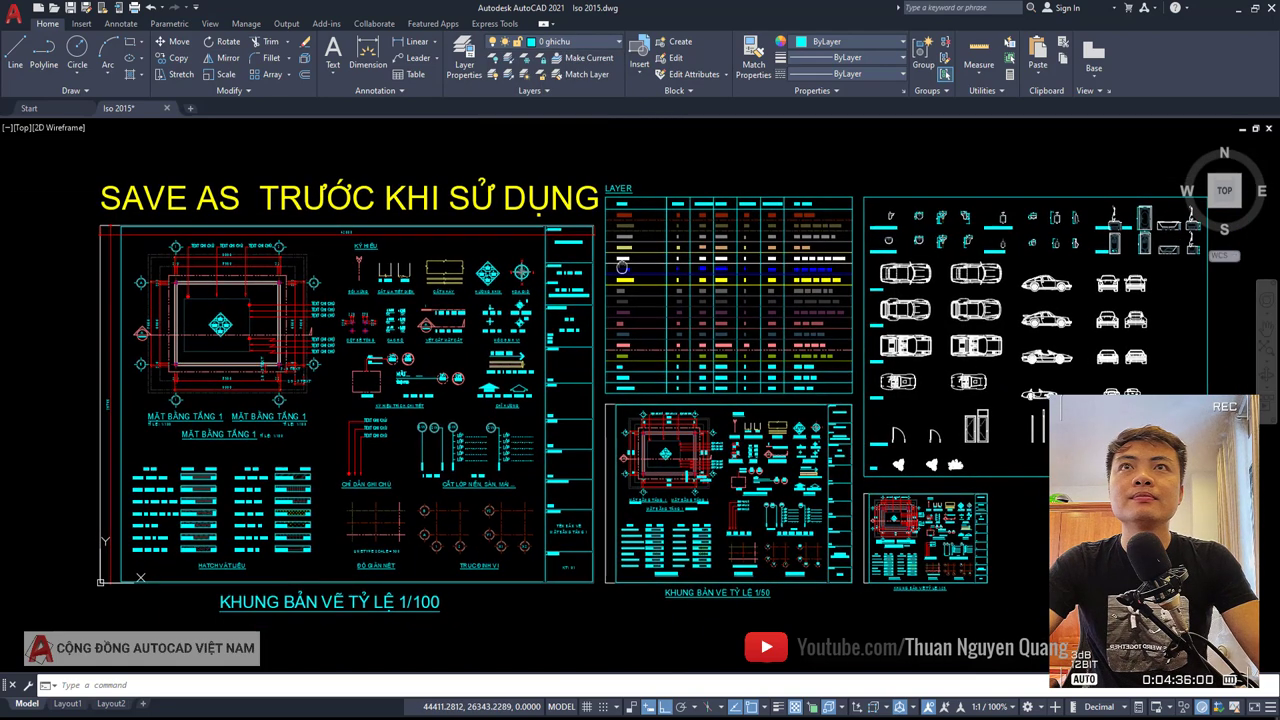
{"action": "left_click", "coordinate": [573, 43]}
{"action": "left_click", "coordinate": [553, 174]}
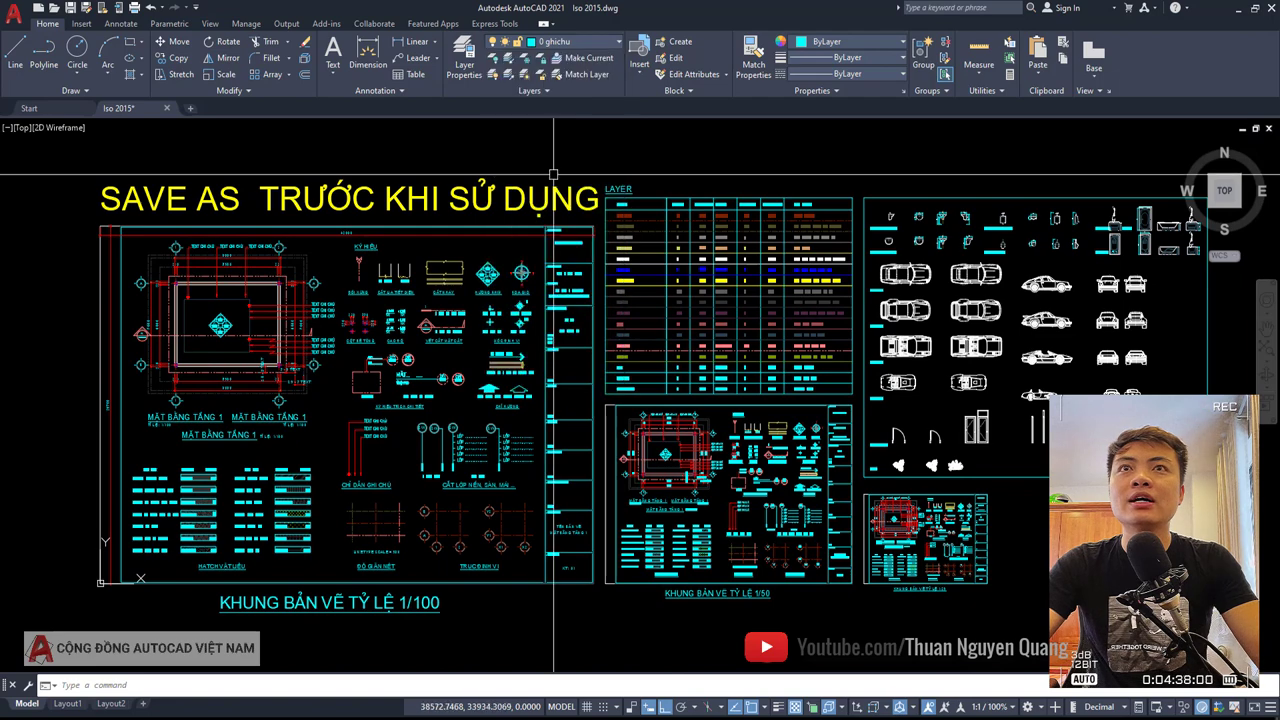
{"action": "middle_click_drag", "start_coordinate": [553, 174], "coordinate": [587, 166]}
{"action": "middle_click_drag", "start_coordinate": [1140, 307], "coordinate": [895, 323]}
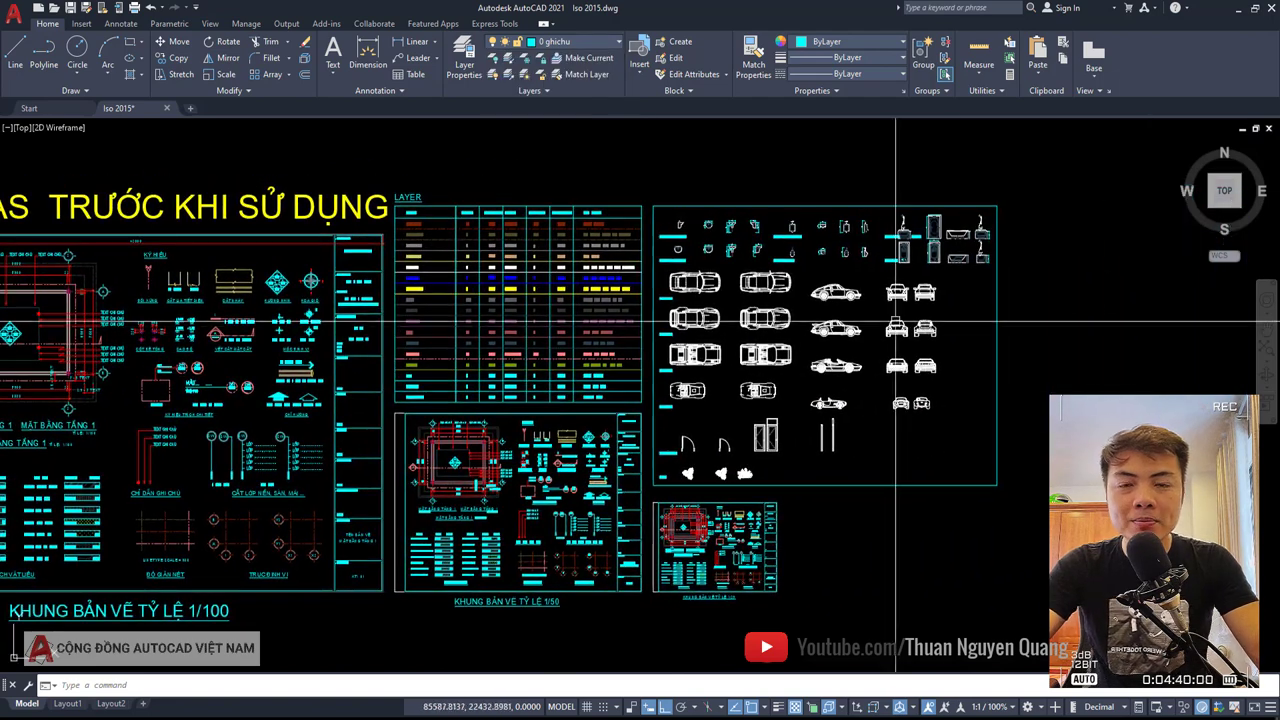
{"action": "scroll", "coordinate": [795, 222], "scroll_direction": "up", "scroll_amount": 4}
{"action": "scroll", "coordinate": [673, 256], "scroll_direction": "down", "scroll_amount": 2}
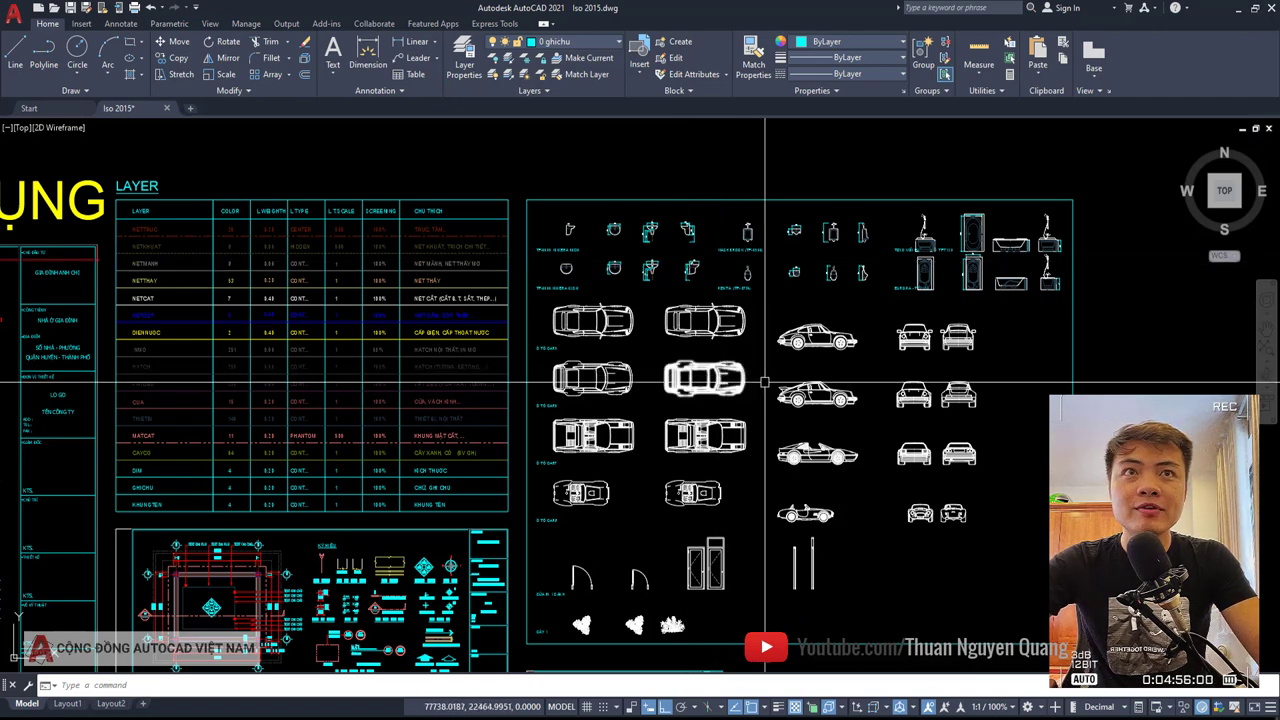
{"action": "scroll", "coordinate": [705, 305], "scroll_direction": "up", "scroll_amount": 4}
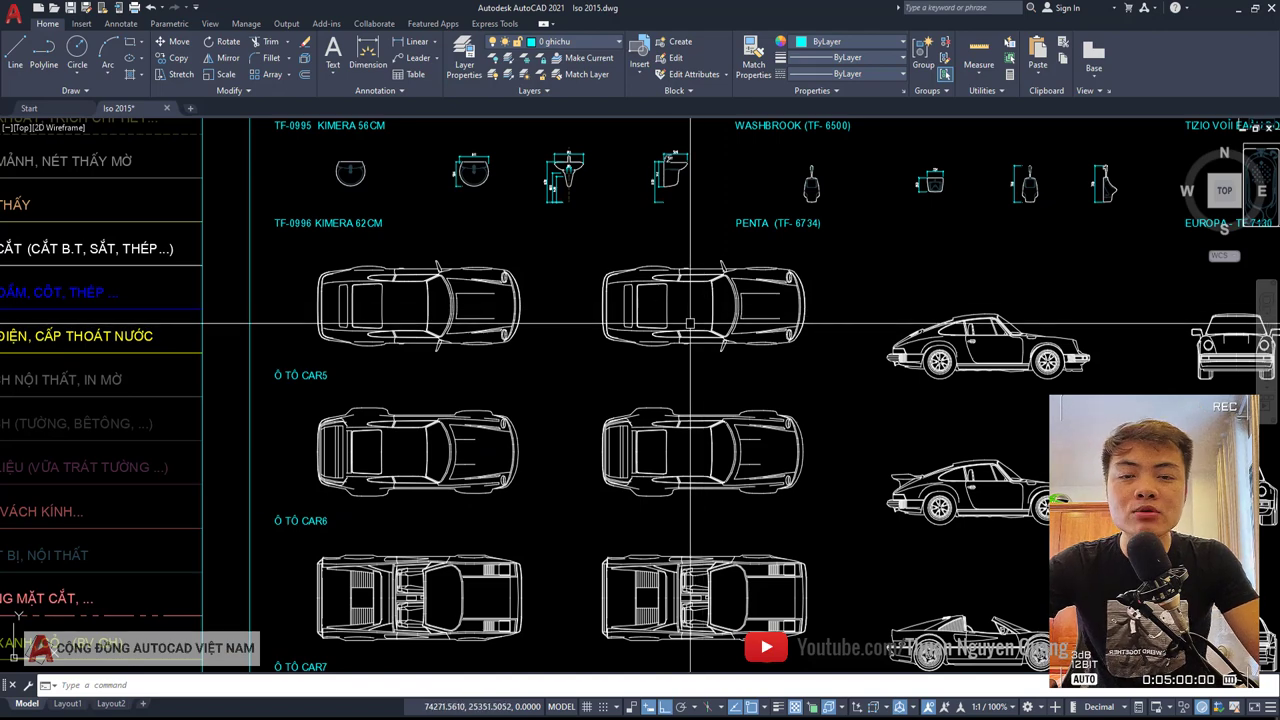
{"action": "scroll", "coordinate": [681, 330], "scroll_direction": "down", "scroll_amount": 5}
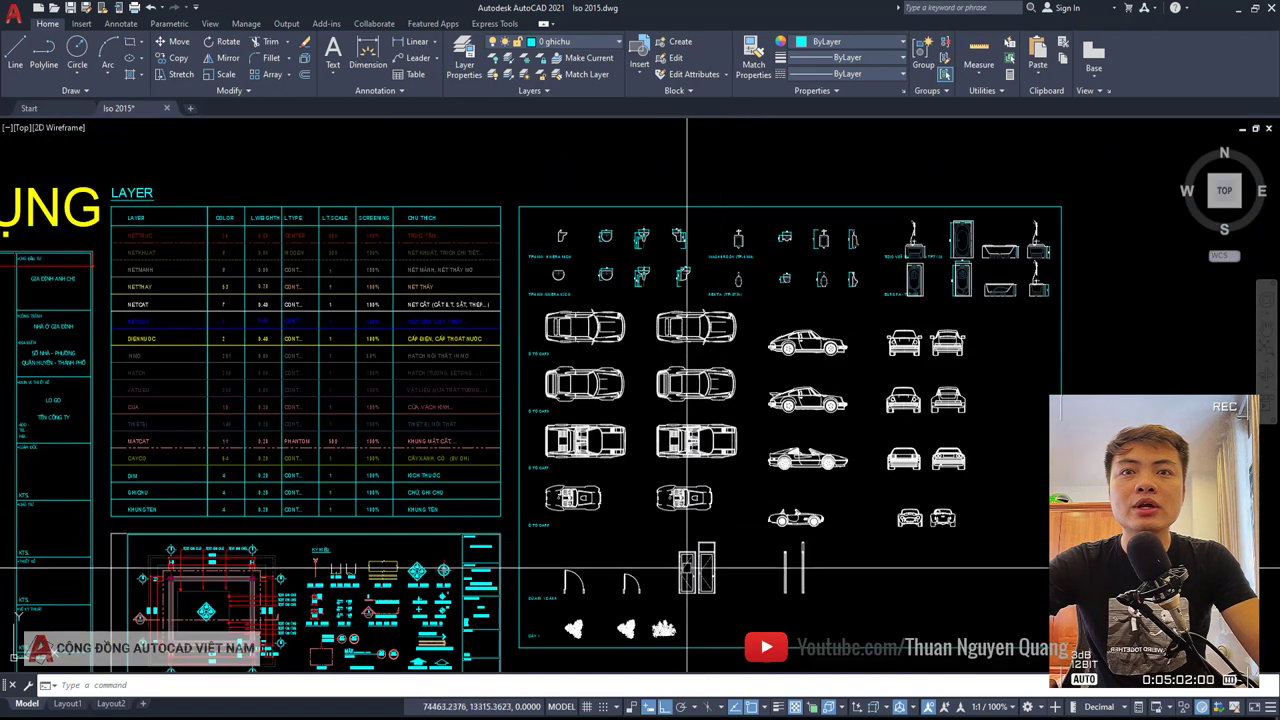
{"action": "scroll", "coordinate": [540, 600], "scroll_direction": "up", "scroll_amount": 2}
{"action": "scroll", "coordinate": [494, 563], "scroll_direction": "up", "scroll_amount": 3}
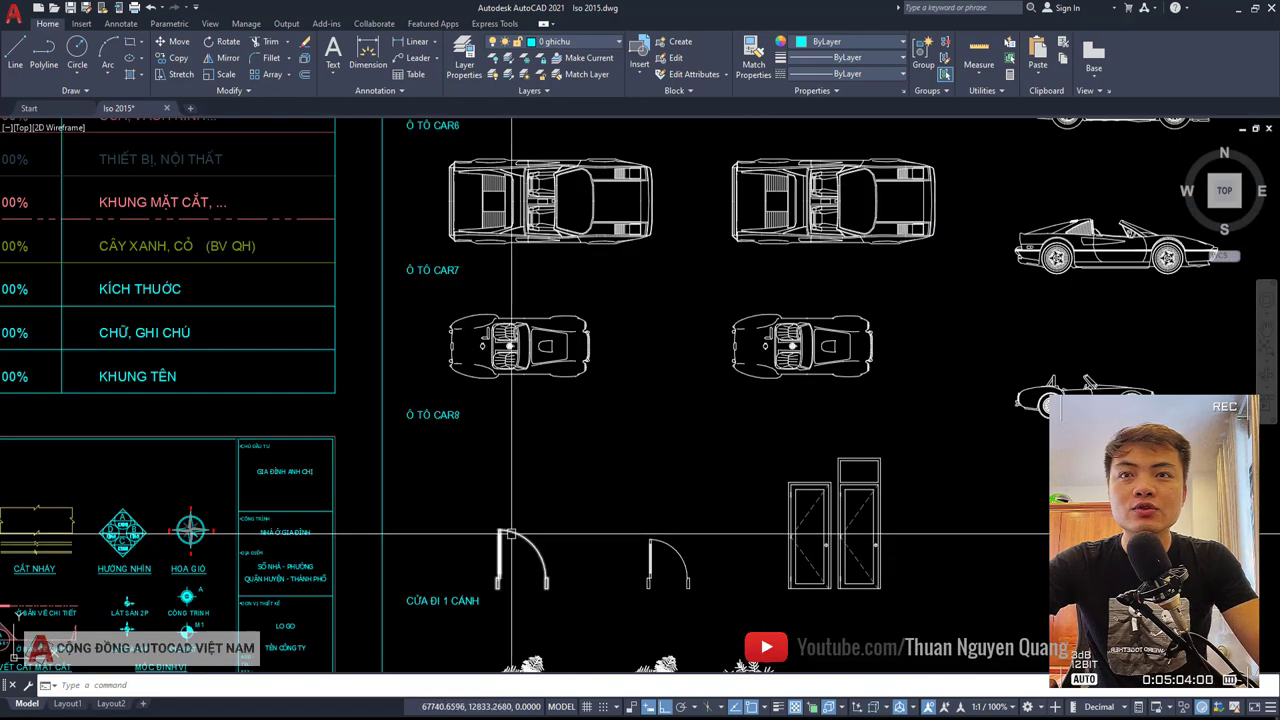
- Select the single-leaf door block, then clear the selection without editing it
{"action": "left_click", "coordinate": [508, 545]}
{"action": "key", "text": "Escape"}
{"action": "middle_click_drag", "start_coordinate": [596, 573], "coordinate": [646, 497]}
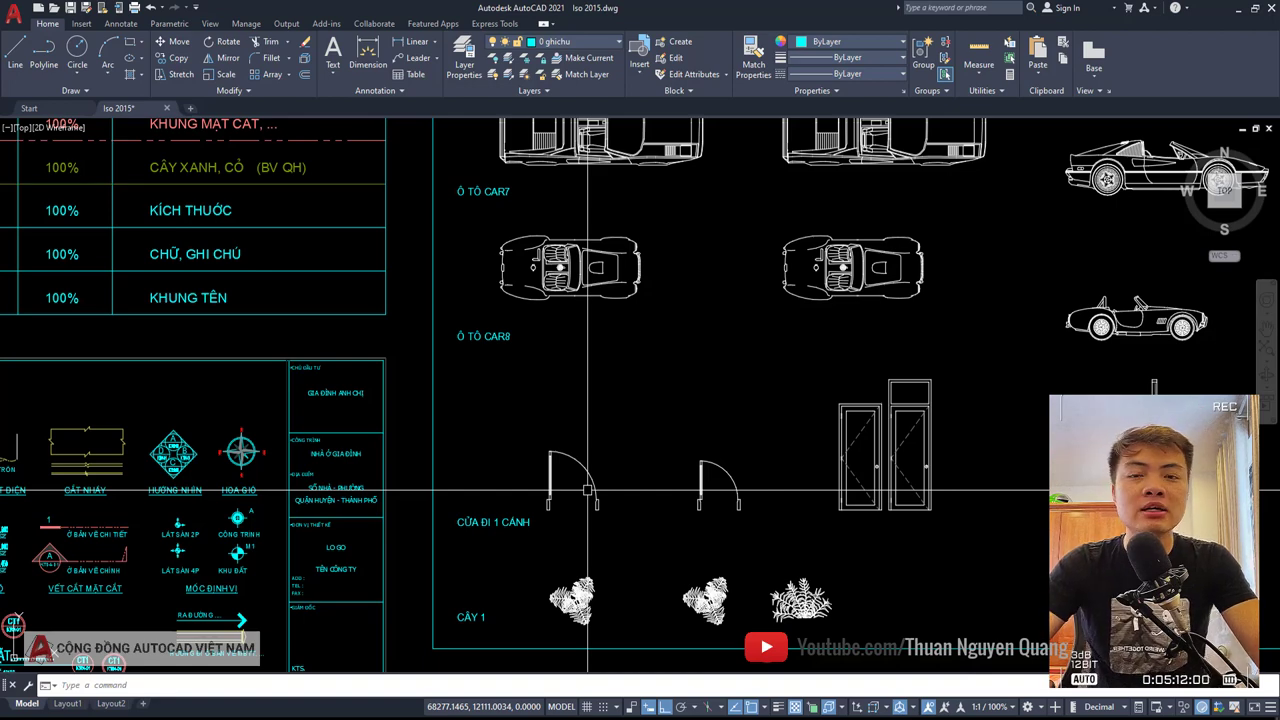
- Window-select the door block several times, deselecting it each time with no changes
{"action": "scroll", "coordinate": [600, 491], "scroll_direction": "up", "scroll_amount": 5}
{"action": "left_click", "coordinate": [589, 384]}
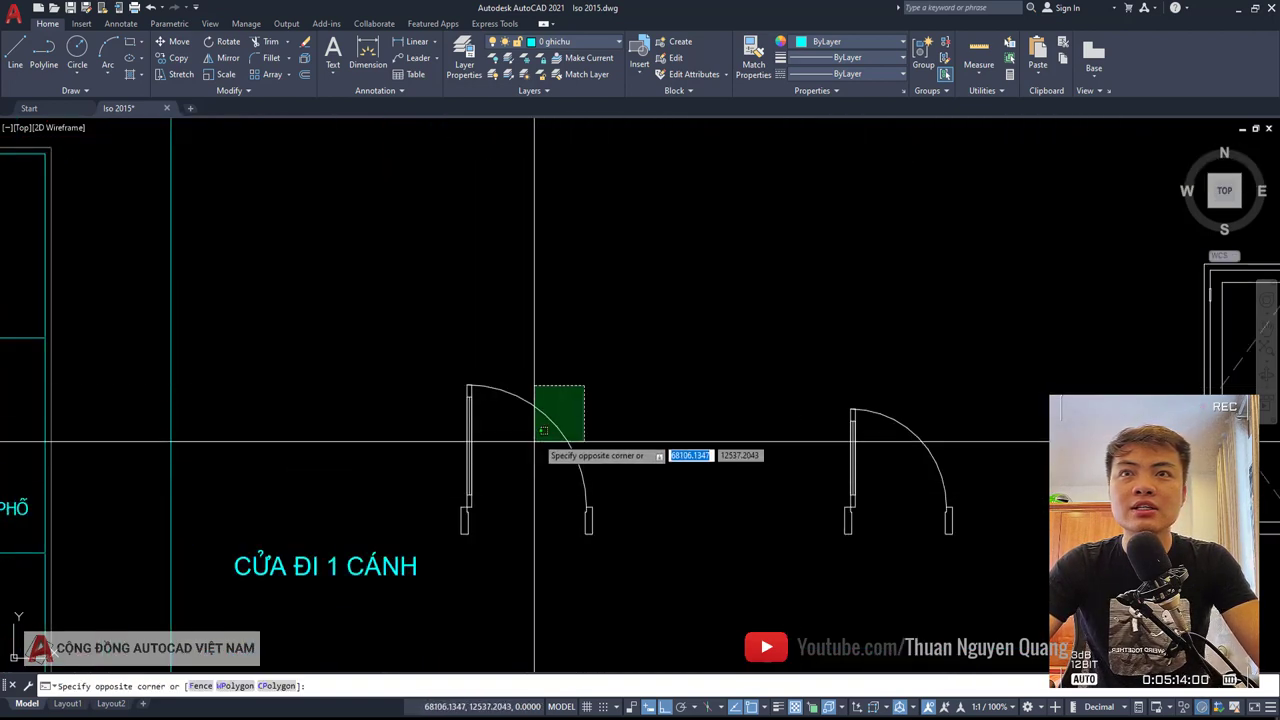
{"action": "left_click", "coordinate": [548, 488]}
{"action": "key", "text": "Escape"}
{"action": "left_click", "coordinate": [514, 446]}
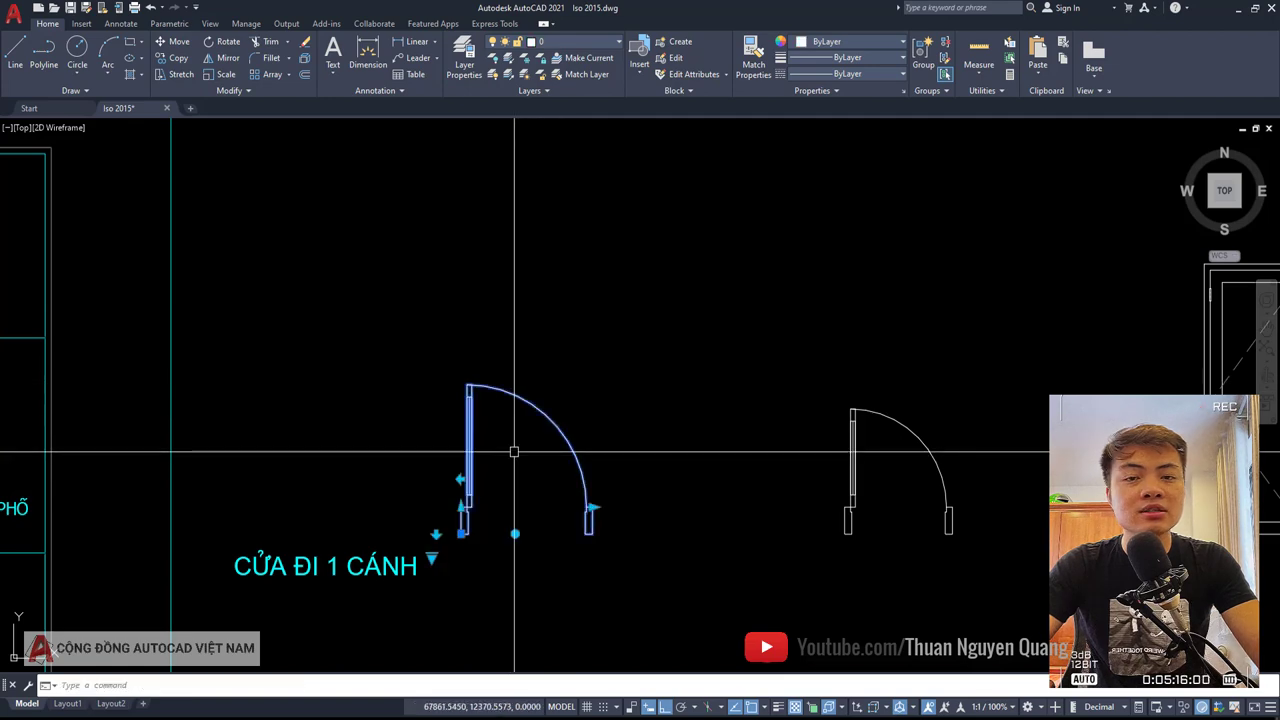
{"action": "key", "text": "Escape"}
{"action": "left_click", "coordinate": [514, 395]}
{"action": "key", "text": "Escape"}
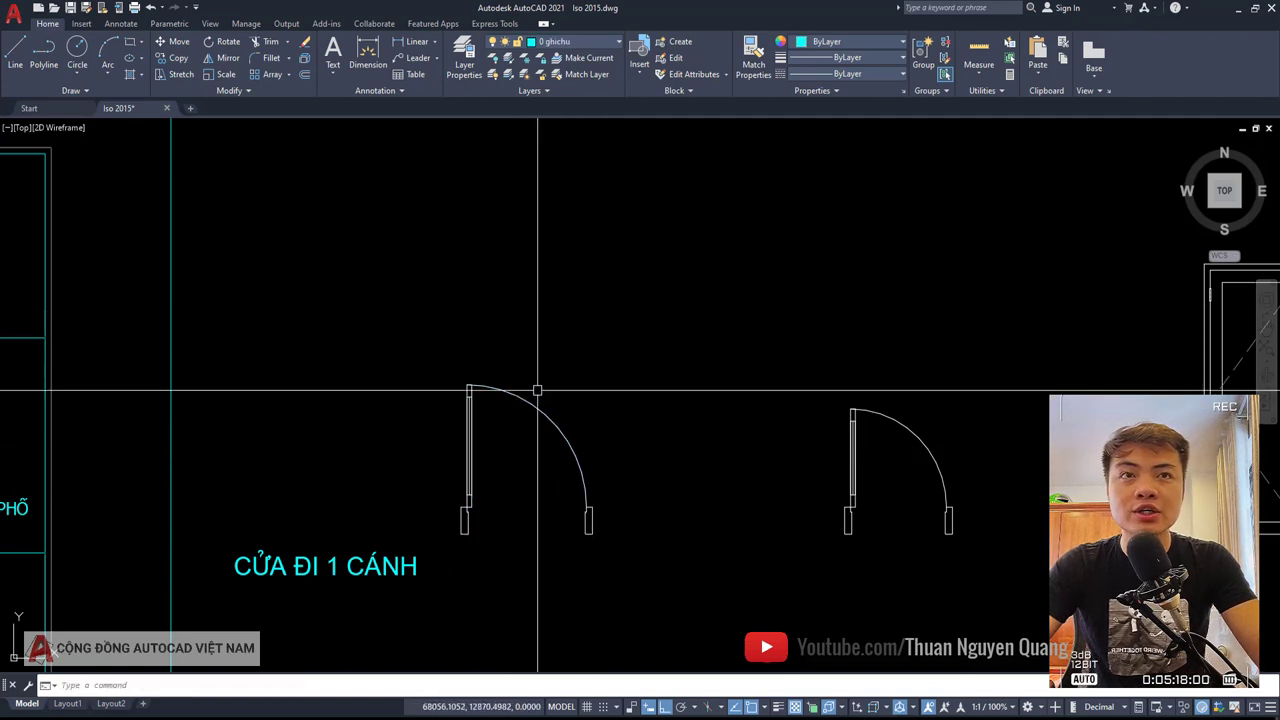
{"action": "scroll", "coordinate": [559, 380], "scroll_direction": "down", "scroll_amount": 2}
{"action": "left_click", "coordinate": [540, 366]}
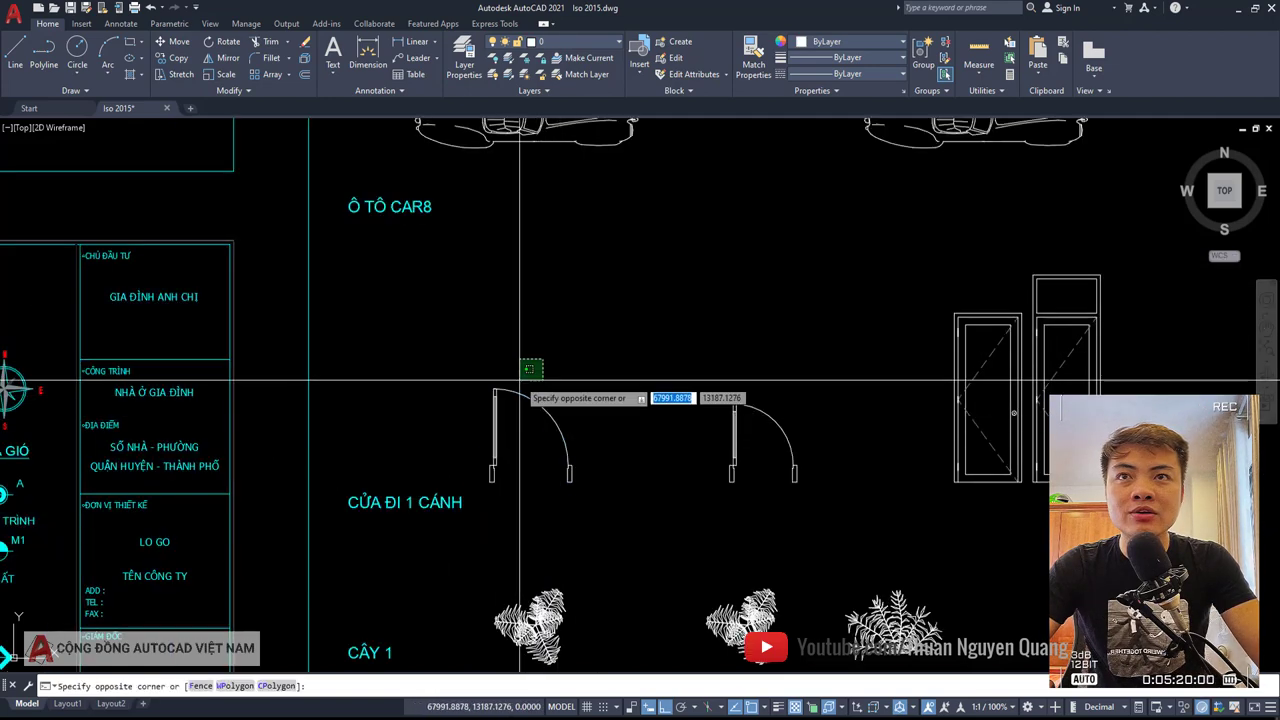
{"action": "left_click", "coordinate": [469, 416]}
{"action": "key", "text": "Escape"}
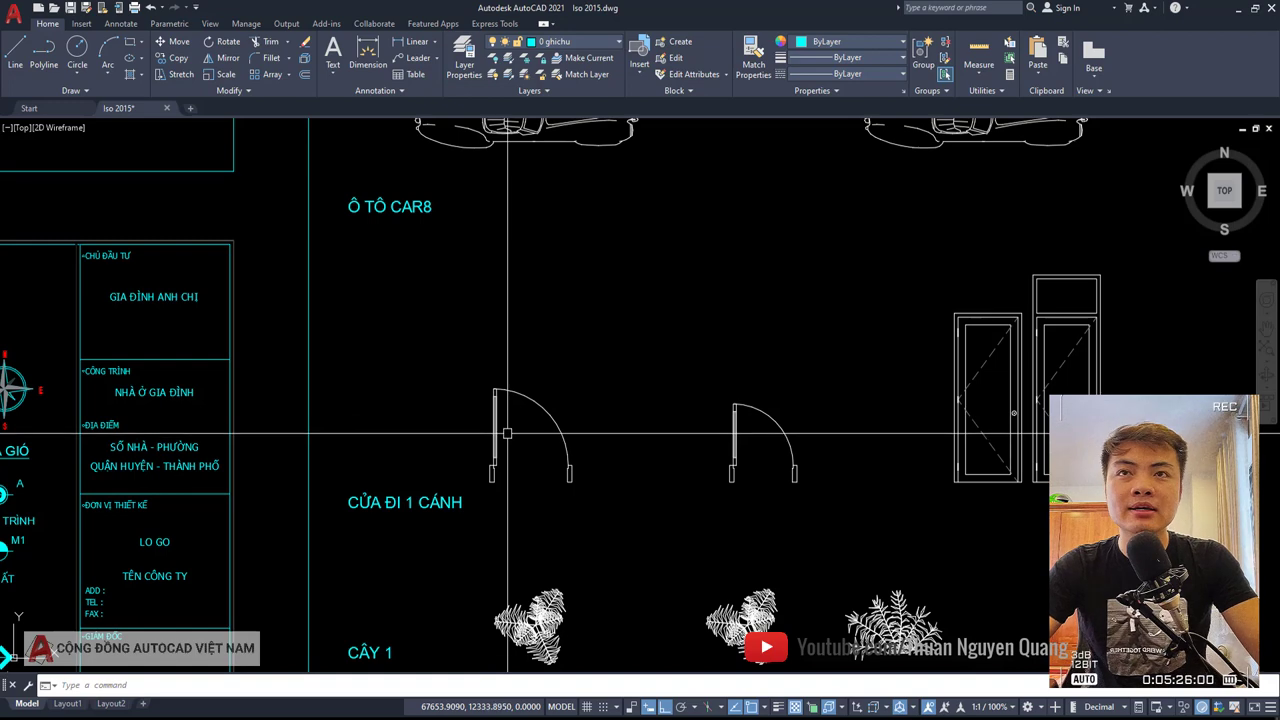
- Zoom out and pan until the 1/25 drawing frame shows beside the block library
{"action": "scroll", "coordinate": [508, 433], "scroll_direction": "down", "scroll_amount": 2}
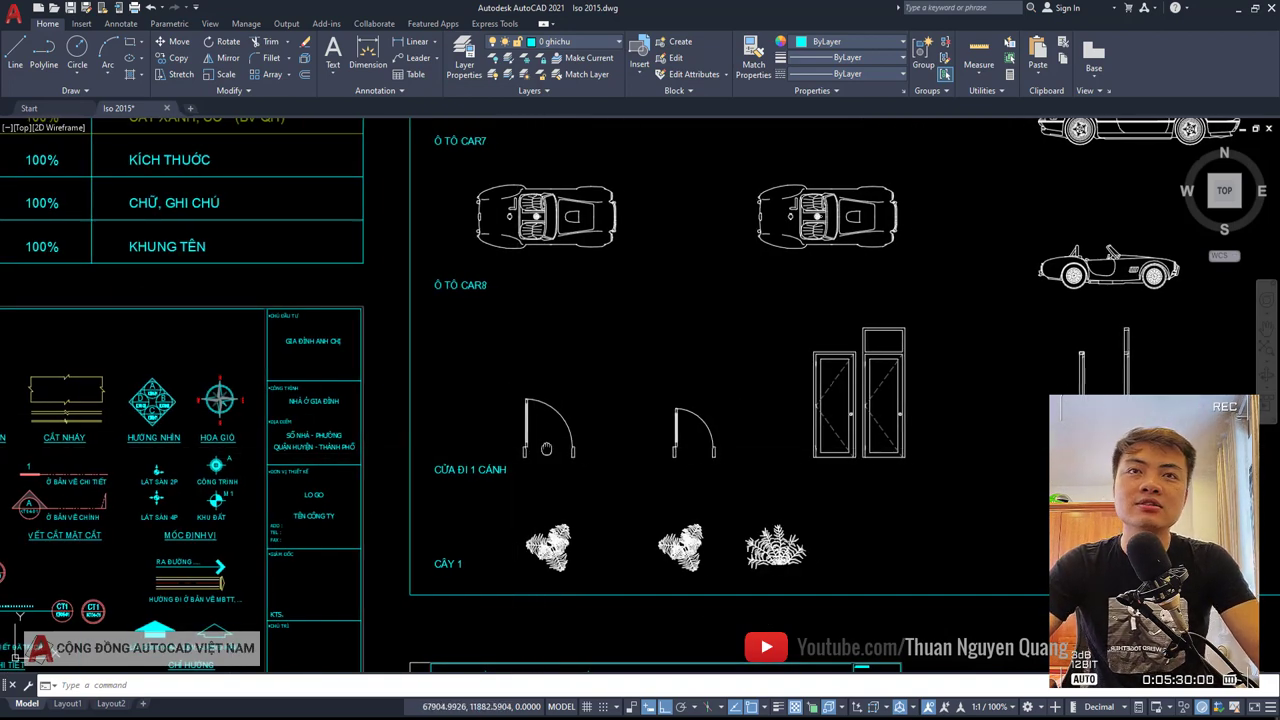
{"action": "mouse_move", "coordinate": [547, 449]}
{"action": "middle_mouse_down"}
{"action": "mouse_move", "coordinate": [567, 455]}
{"action": "mouse_move", "coordinate": [850, 378]}
{"action": "middle_mouse_up"}
{"action": "scroll", "coordinate": [567, 455], "scroll_direction": "down", "scroll_amount": 3}
{"action": "middle_click_drag", "start_coordinate": [292, 568], "coordinate": [220, 501]}
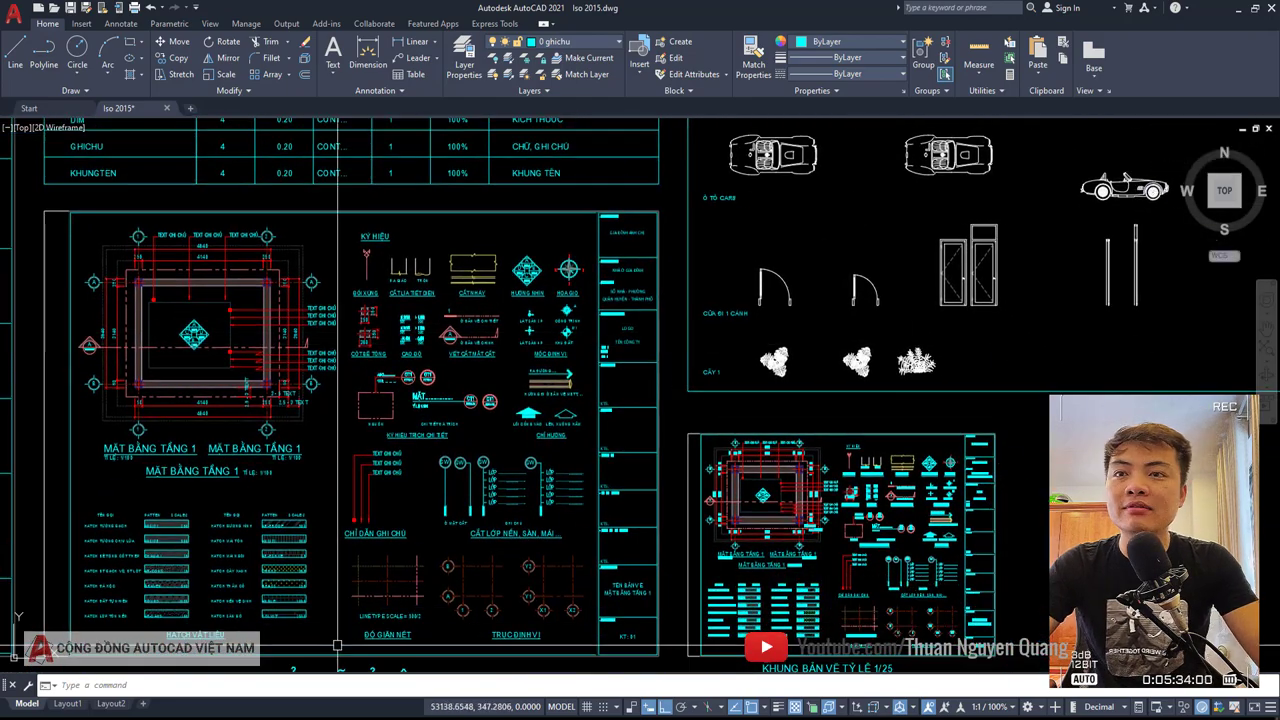
- In File Explorer, go up from the Iso2015 folder to 1. FILE AUTOCAD
{"action": "key", "text": "alt+Tab"}
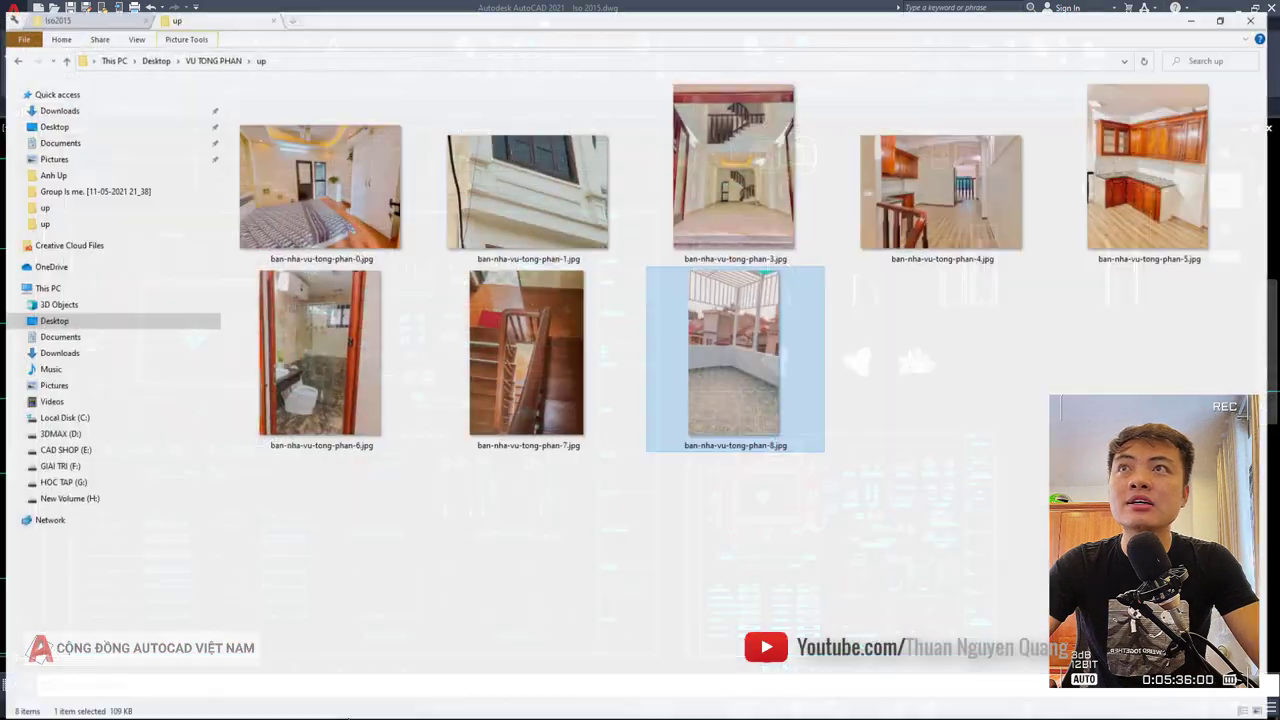
{"action": "left_click", "coordinate": [79, 12]}
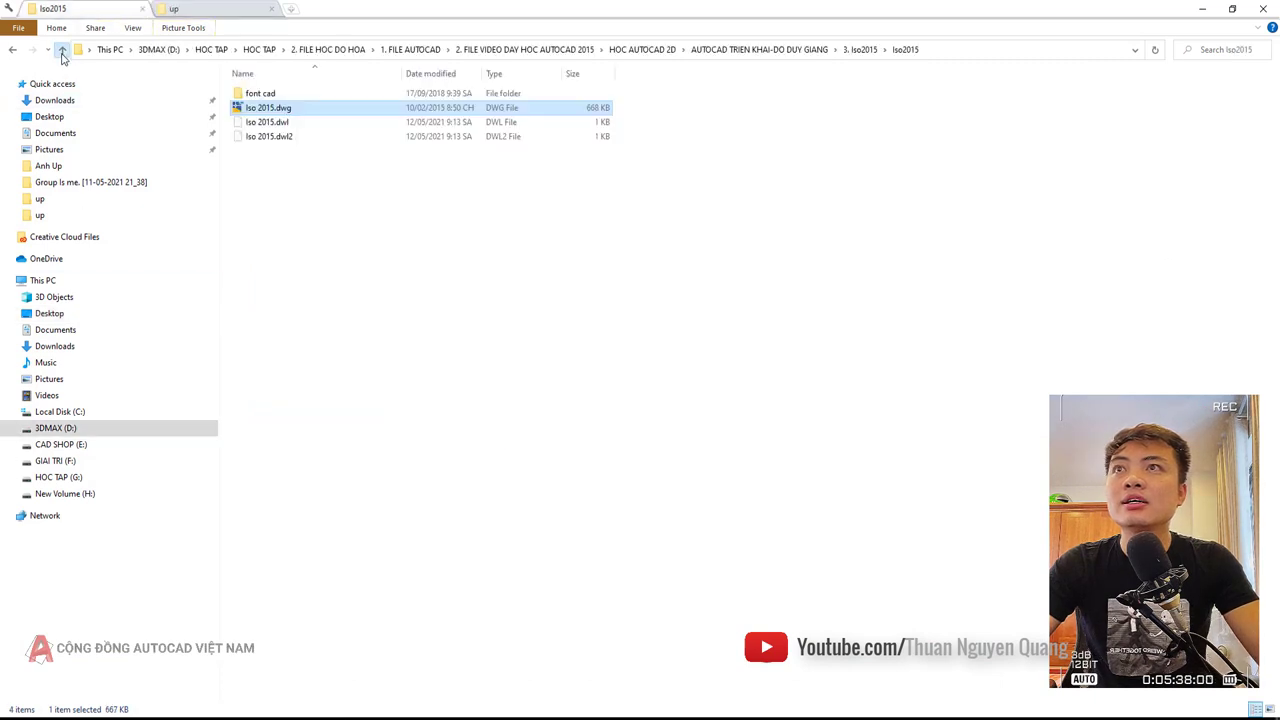
{"action": "left_click", "coordinate": [61, 54]}
{"action": "left_click", "coordinate": [61, 54]}
{"action": "left_click", "coordinate": [61, 54]}
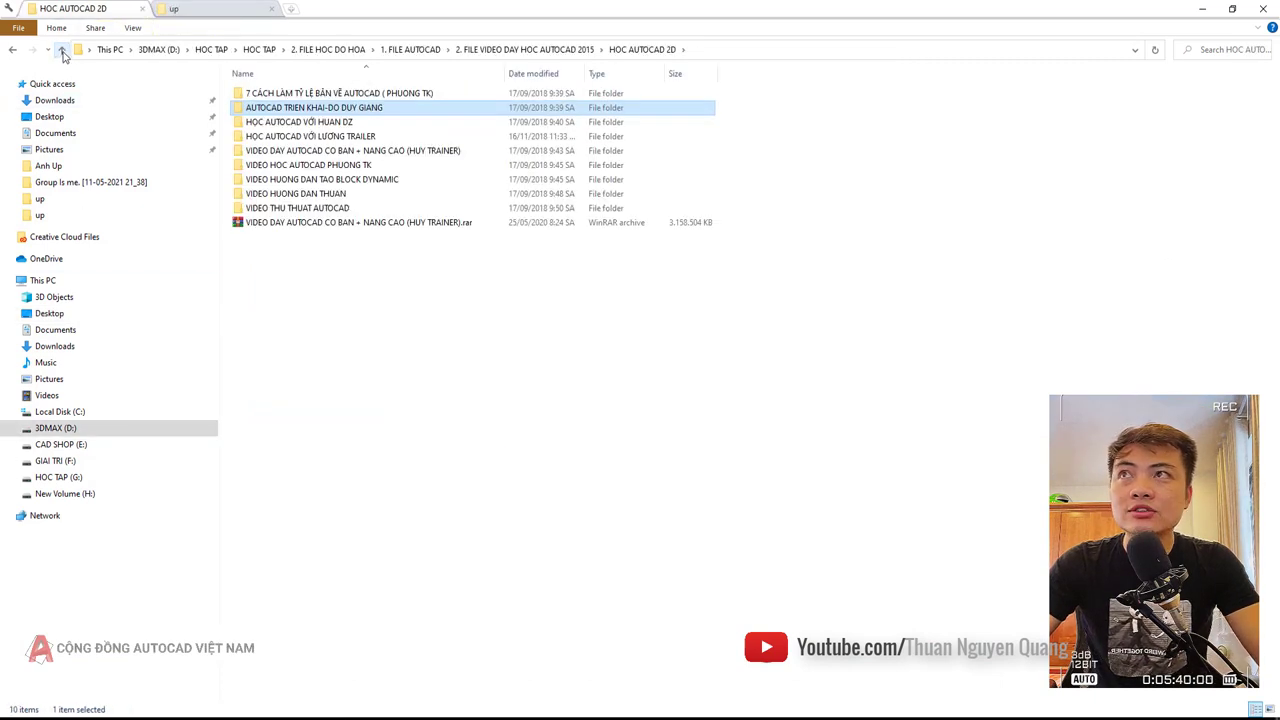
{"action": "left_click", "coordinate": [62, 54]}
{"action": "left_click", "coordinate": [62, 54]}
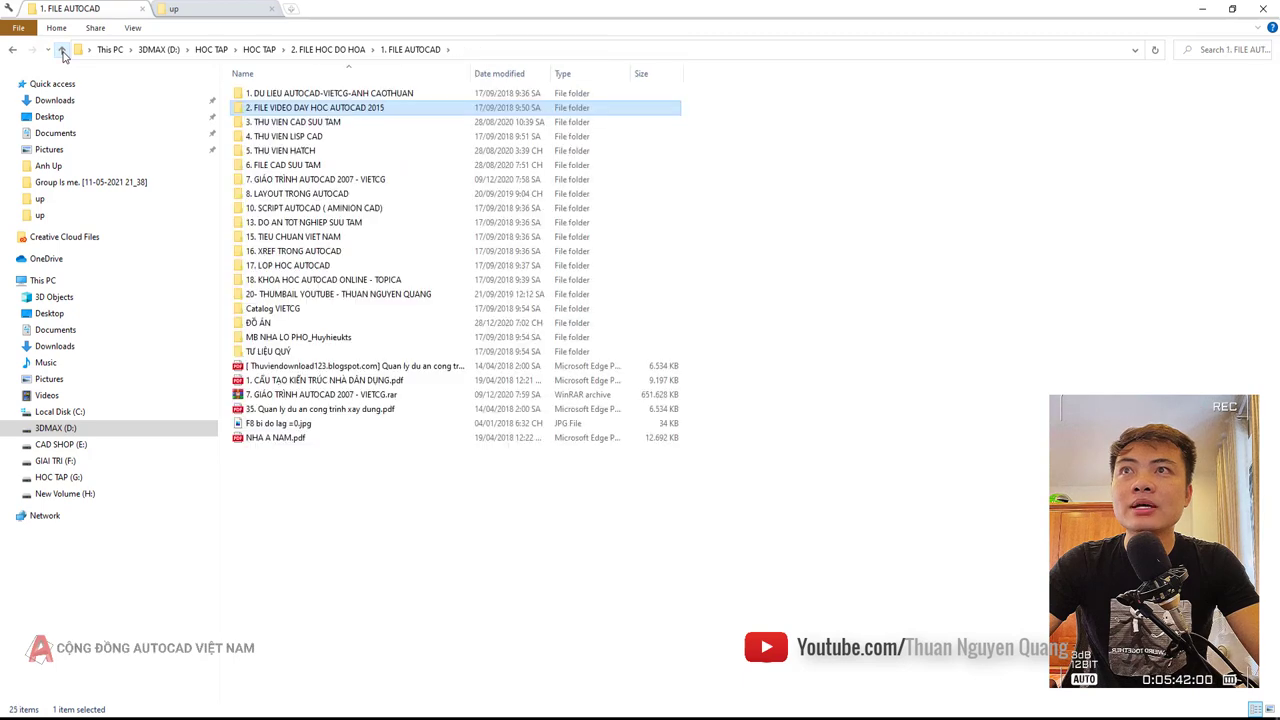
- Open 3. THU VIEN CAD SUU TAM, then 2. THU VIEN AUTOCAD TONG HOP FULL, and launch THU VIEN CAD TUYEN CHON 5
{"action": "double_click", "coordinate": [272, 121]}
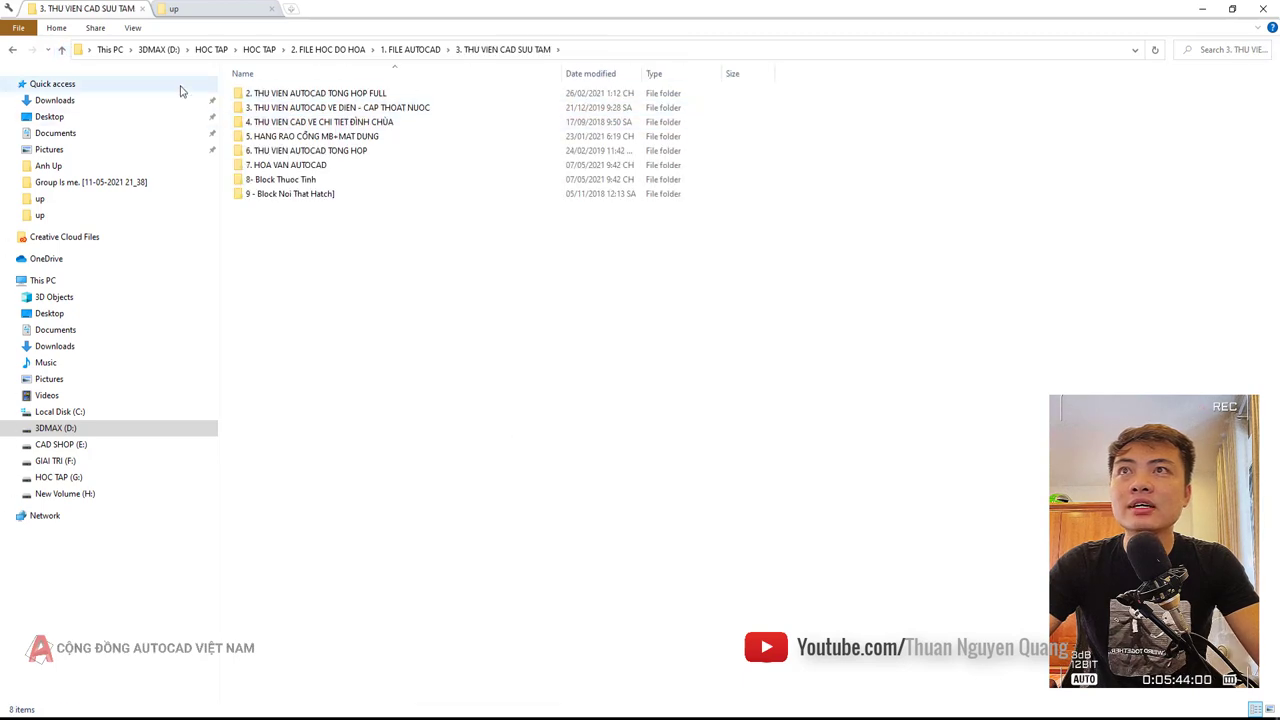
{"action": "double_click", "coordinate": [390, 93]}
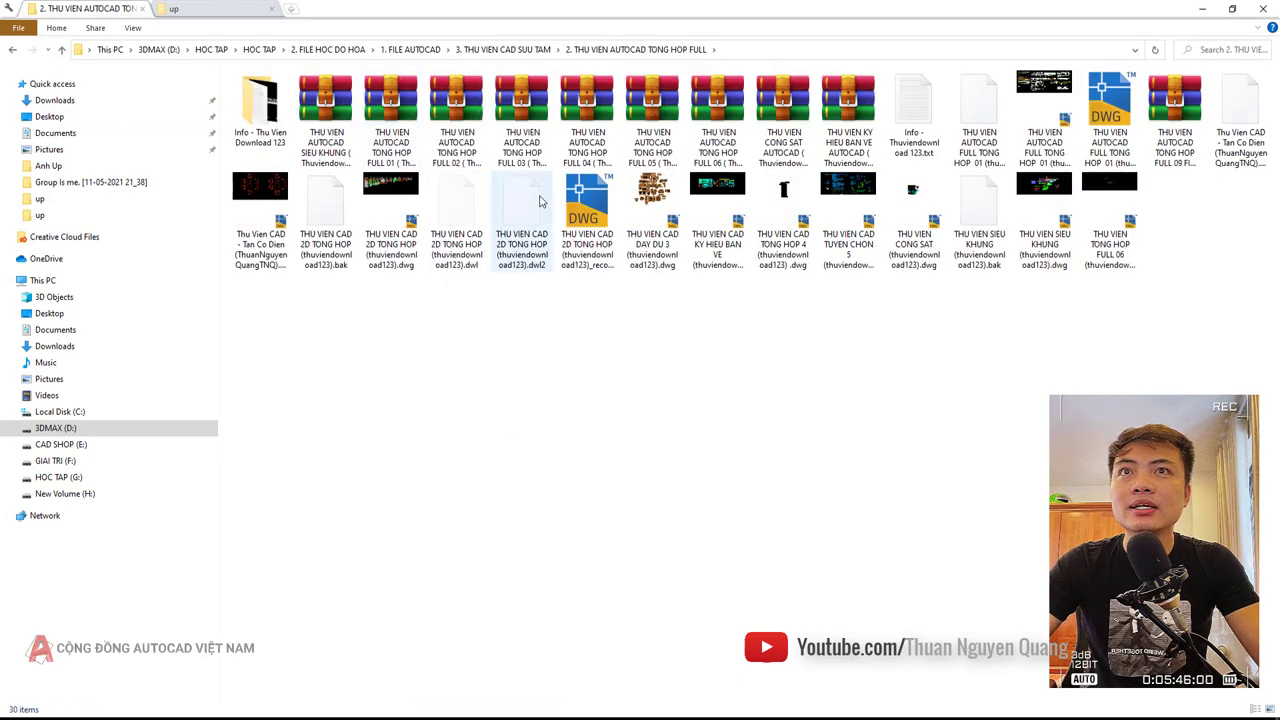
{"action": "double_click", "coordinate": [860, 200]}
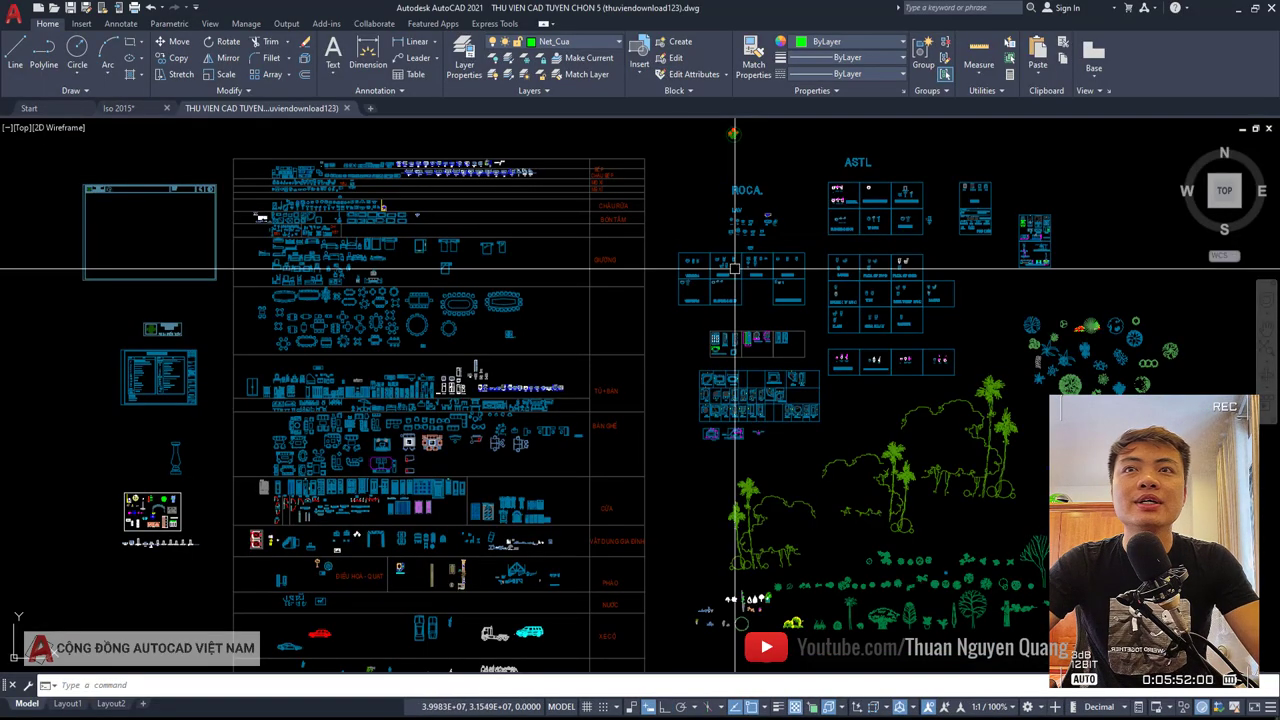
- Select a group of library furniture blocks and check their layer in the Layer dropdown
{"action": "scroll", "coordinate": [676, 312], "scroll_direction": "down", "scroll_amount": 3}
{"action": "scroll", "coordinate": [676, 312], "scroll_direction": "up", "scroll_amount": 1}
{"action": "scroll", "coordinate": [423, 343], "scroll_direction": "up", "scroll_amount": 5}
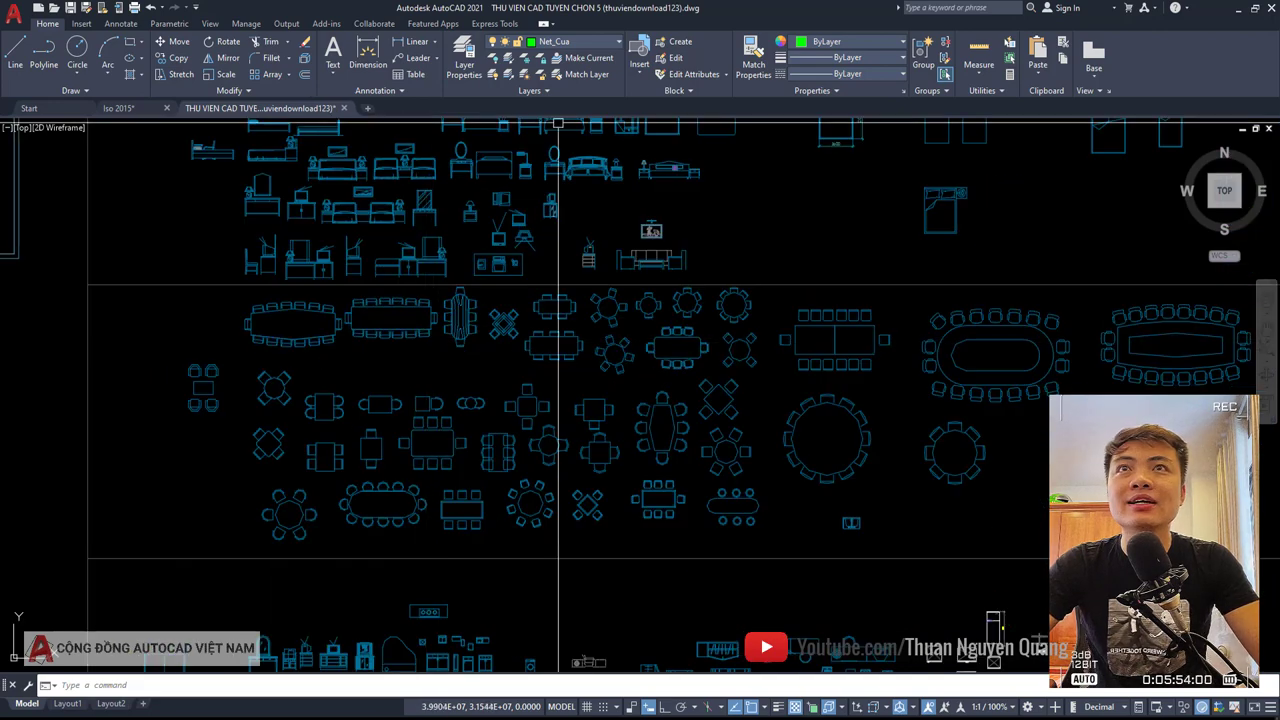
{"action": "left_click_drag", "start_coordinate": [723, 268], "coordinate": [686, 343]}
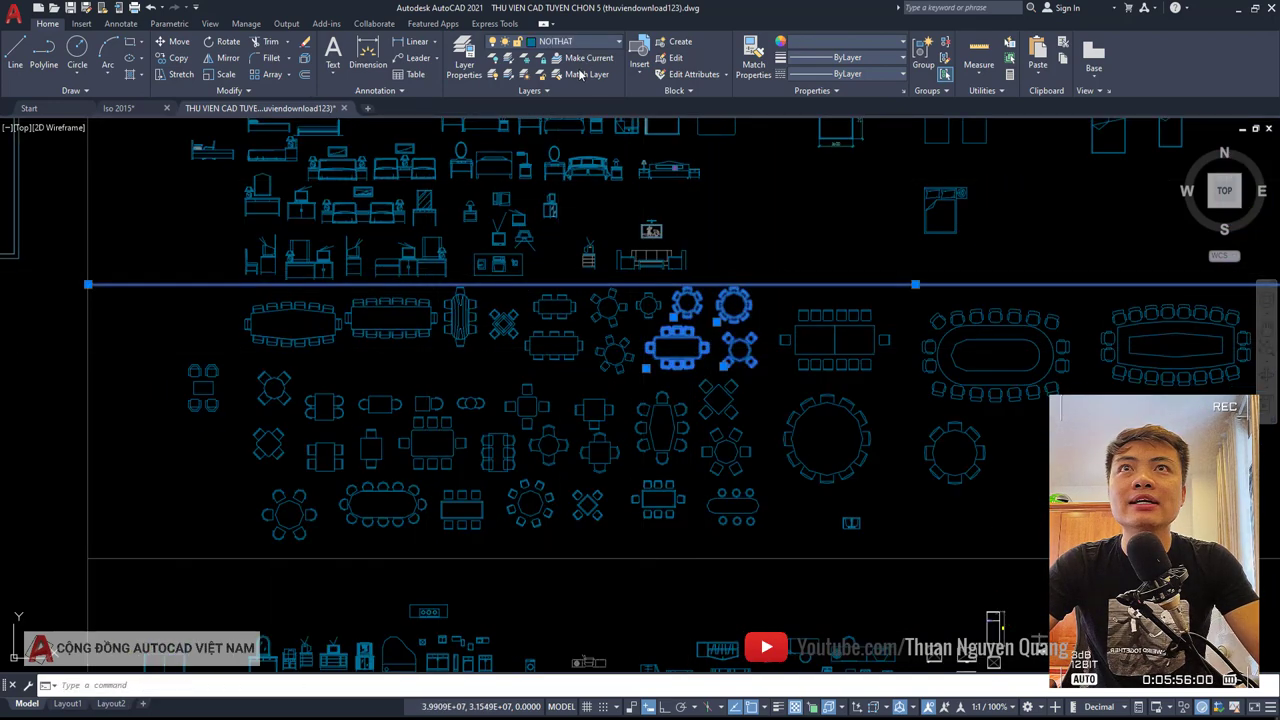
{"action": "left_click", "coordinate": [570, 41]}
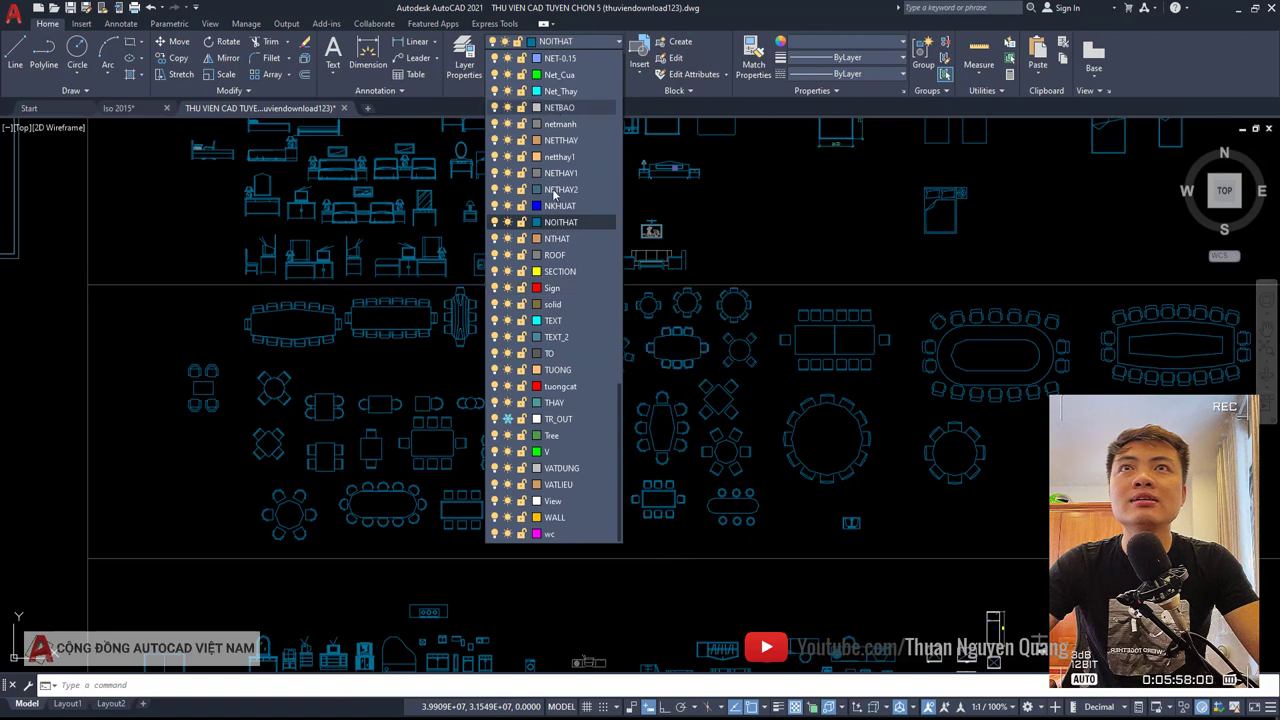
{"action": "key", "text": "Escape"}
- Return to the Iso 2015 drawing tab
{"action": "scroll", "coordinate": [417, 334], "scroll_direction": "down", "scroll_amount": 5}
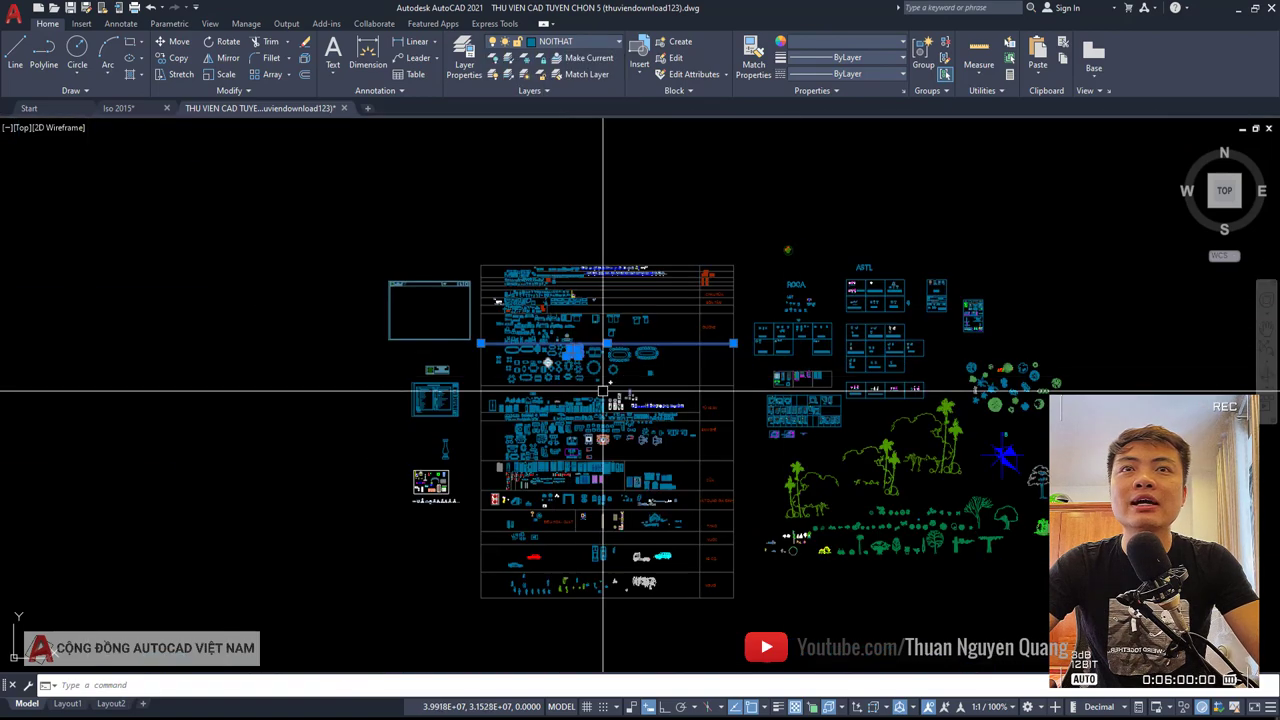
{"action": "scroll", "coordinate": [909, 497], "scroll_direction": "up", "scroll_amount": 4}
{"action": "scroll", "coordinate": [909, 497], "scroll_direction": "down", "scroll_amount": 3}
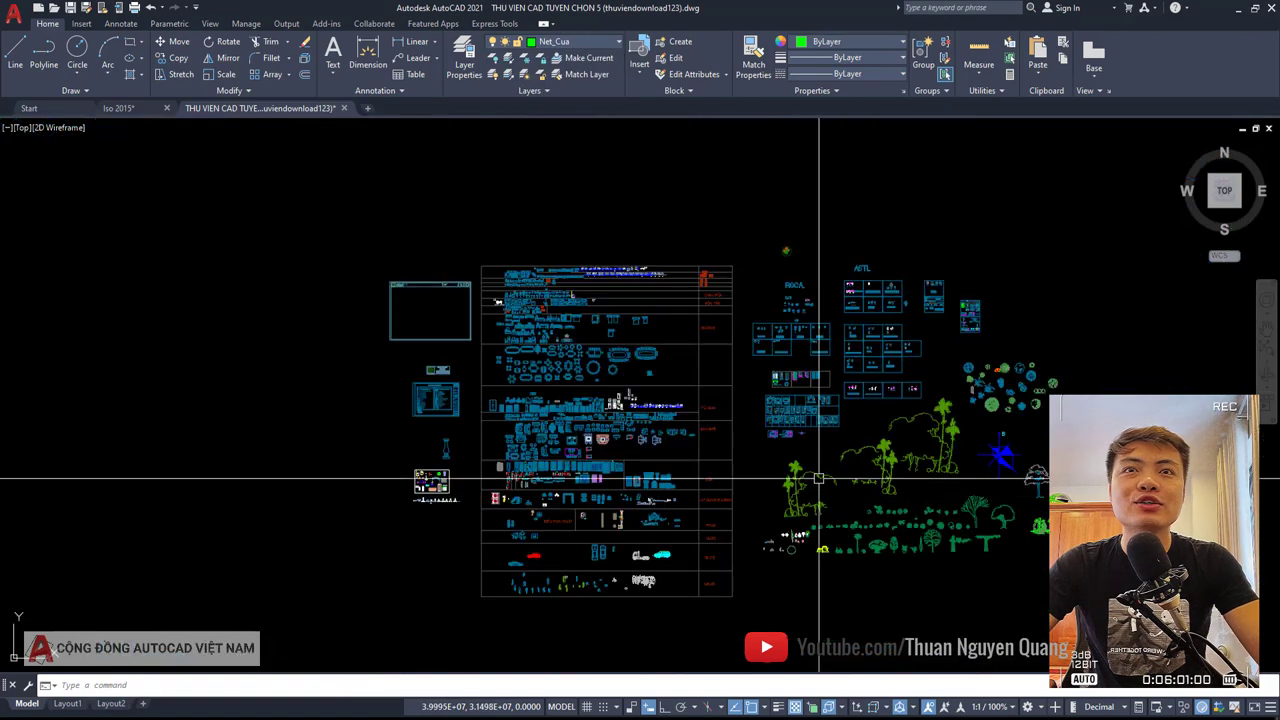
{"action": "left_click", "coordinate": [120, 108]}
{"action": "scroll", "coordinate": [565, 378], "scroll_direction": "down", "scroll_amount": 5}
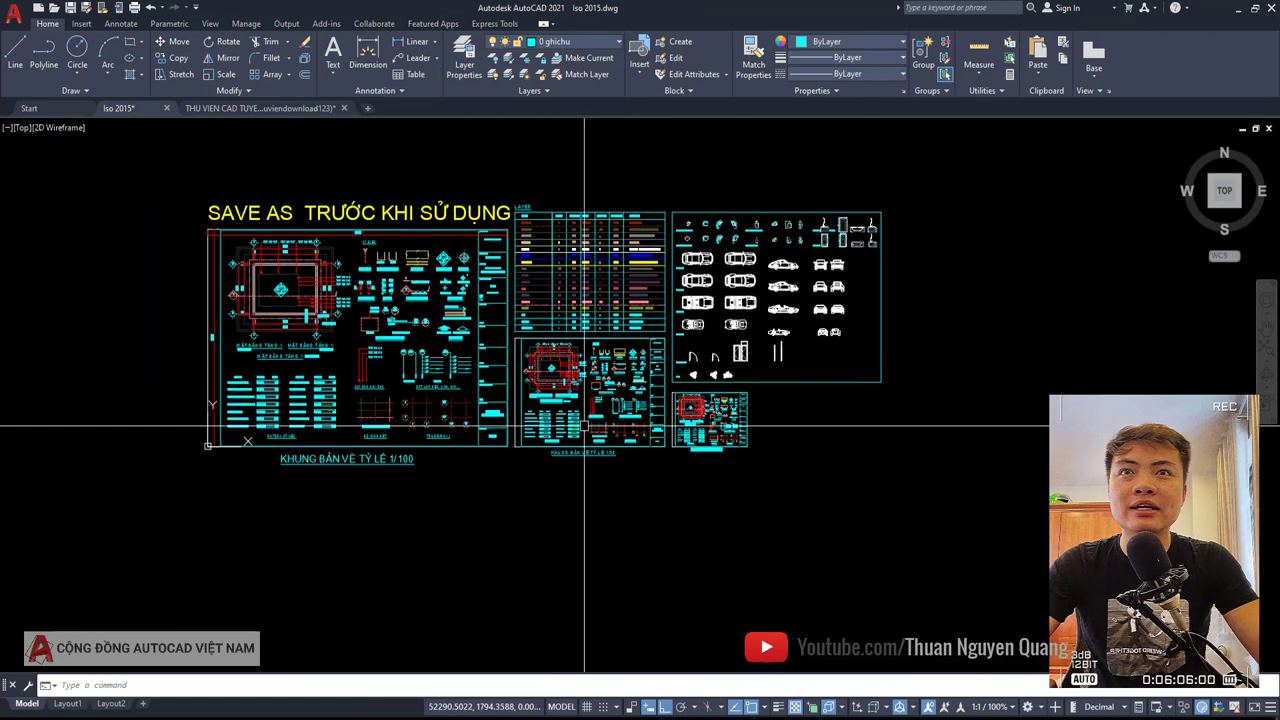
{"action": "scroll", "coordinate": [612, 414], "scroll_direction": "up", "scroll_amount": 1}
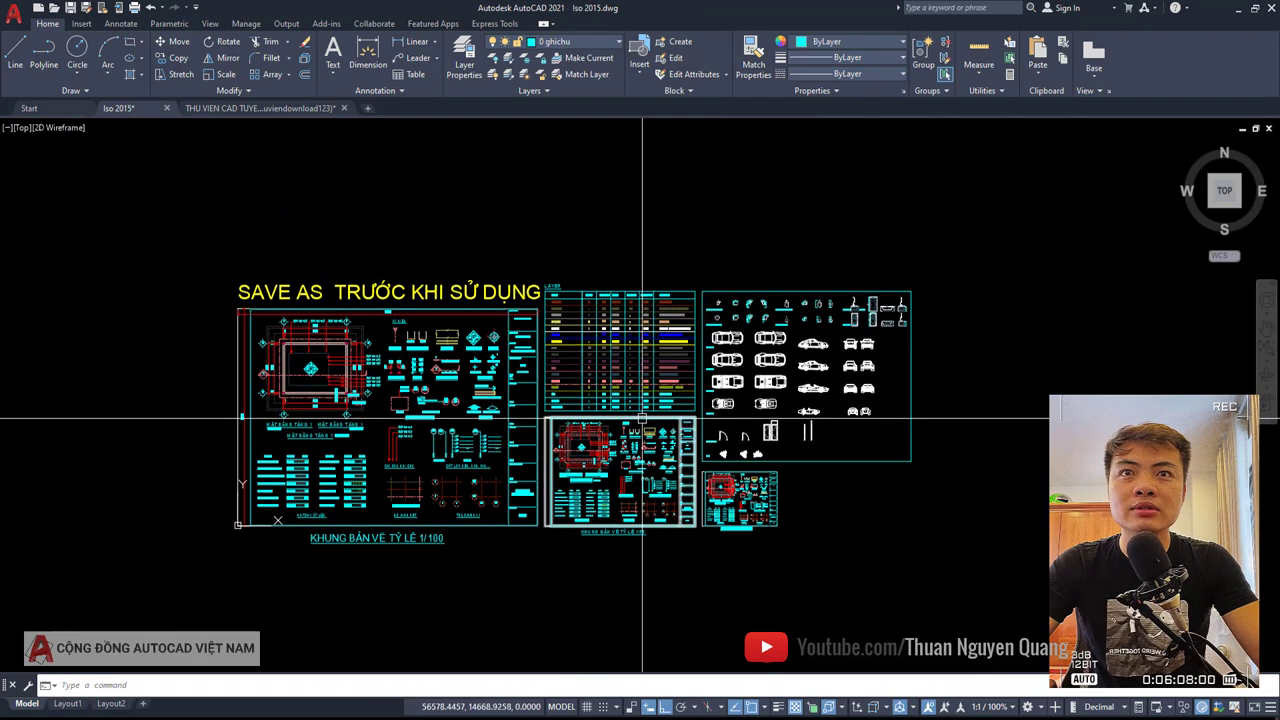
{"action": "scroll", "coordinate": [643, 418], "scroll_direction": "up", "scroll_amount": 2}
{"action": "scroll", "coordinate": [645, 430], "scroll_direction": "down", "scroll_amount": 1}
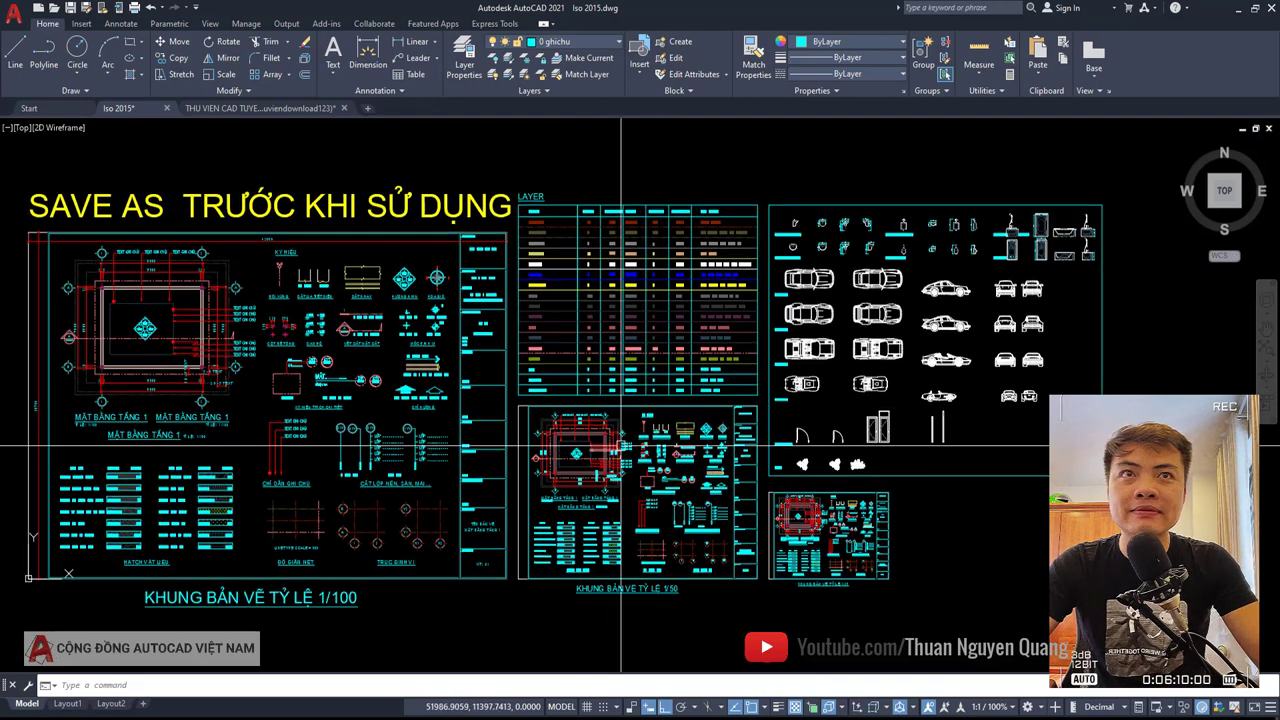
{"action": "scroll", "coordinate": [660, 462], "scroll_direction": "up", "scroll_amount": 1}
{"action": "scroll", "coordinate": [645, 455], "scroll_direction": "down", "scroll_amount": 1}
{"action": "scroll", "coordinate": [606, 440], "scroll_direction": "up", "scroll_amount": 1}
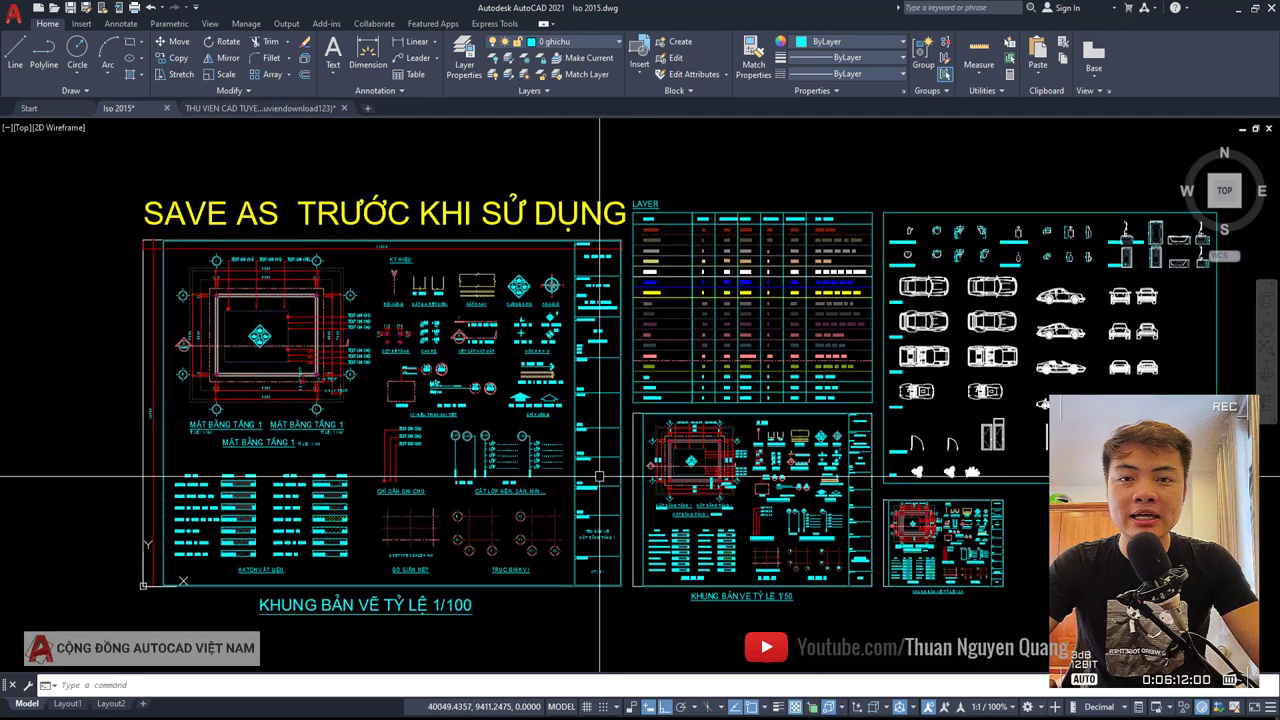
{"action": "scroll", "coordinate": [629, 437], "scroll_direction": "down", "scroll_amount": 1}
{"action": "scroll", "coordinate": [620, 430], "scroll_direction": "up", "scroll_amount": 1}
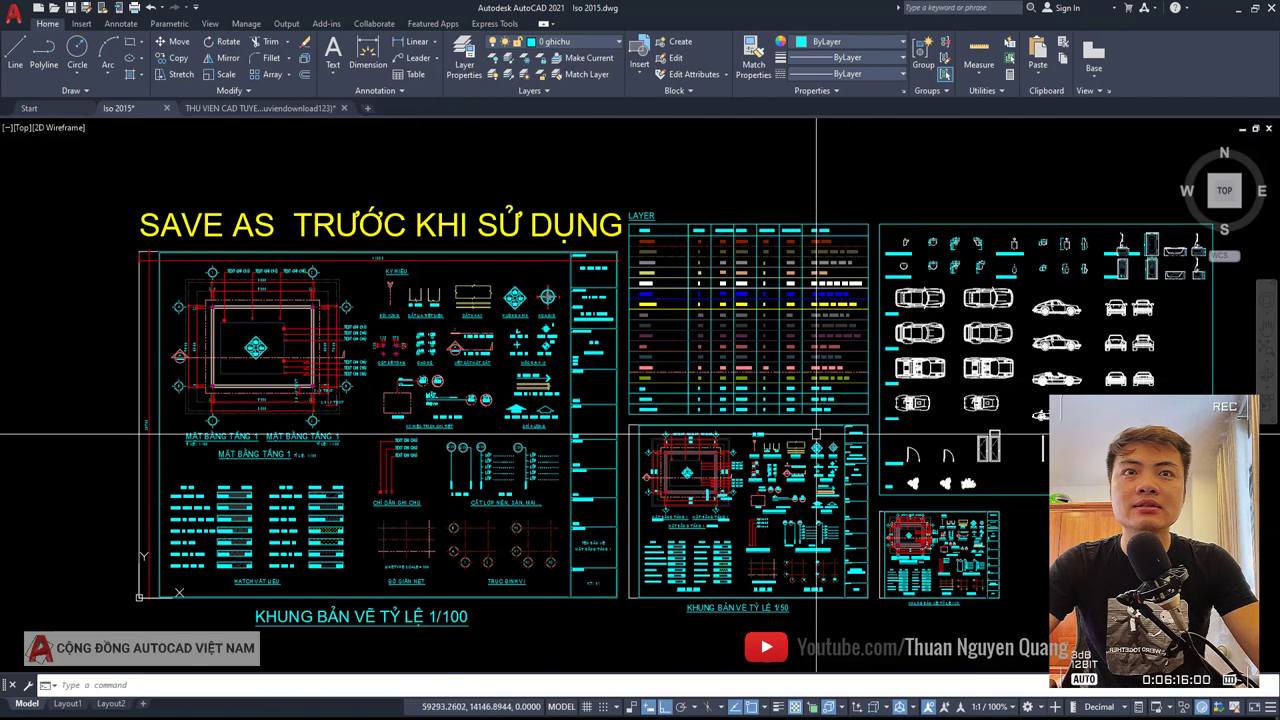
{"action": "mouse_move", "coordinate": [720, 410]}
{"action": "middle_mouse_down"}
{"action": "mouse_move", "coordinate": [792, 384]}
{"action": "mouse_move", "coordinate": [775, 355]}
{"action": "middle_mouse_up"}
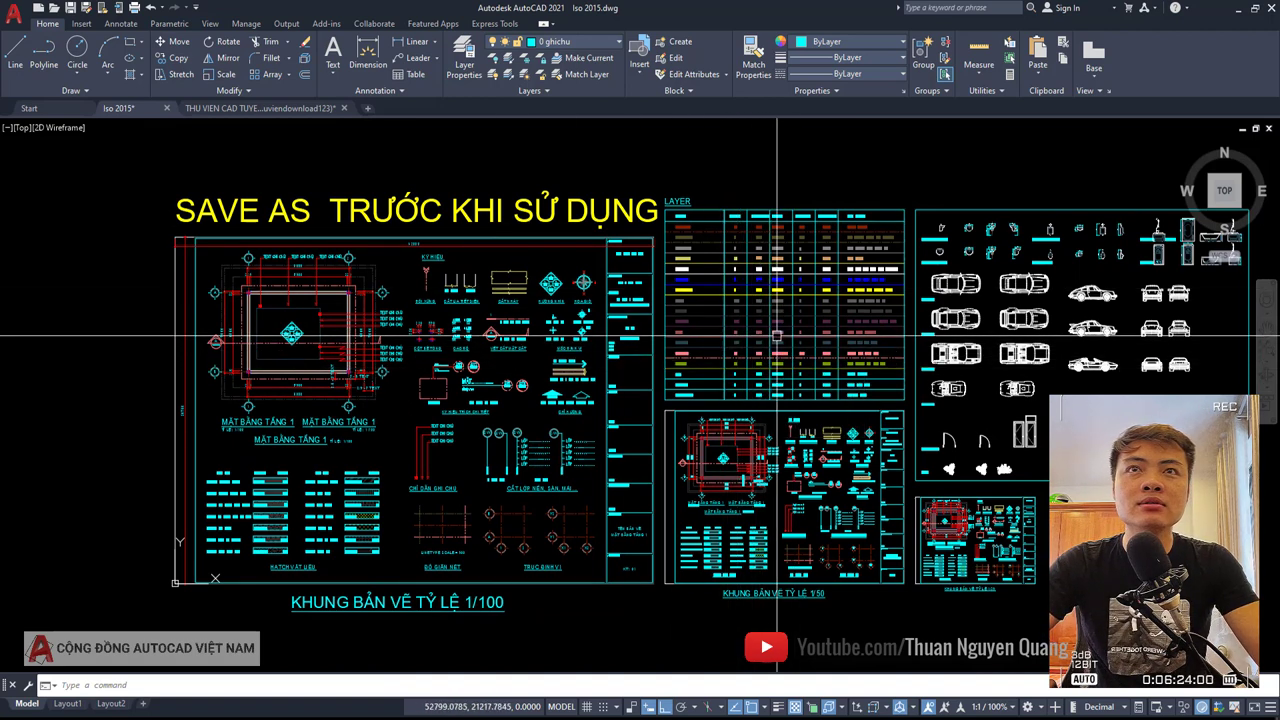
{"action": "middle_click_drag", "start_coordinate": [776, 336], "coordinate": [727, 329]}
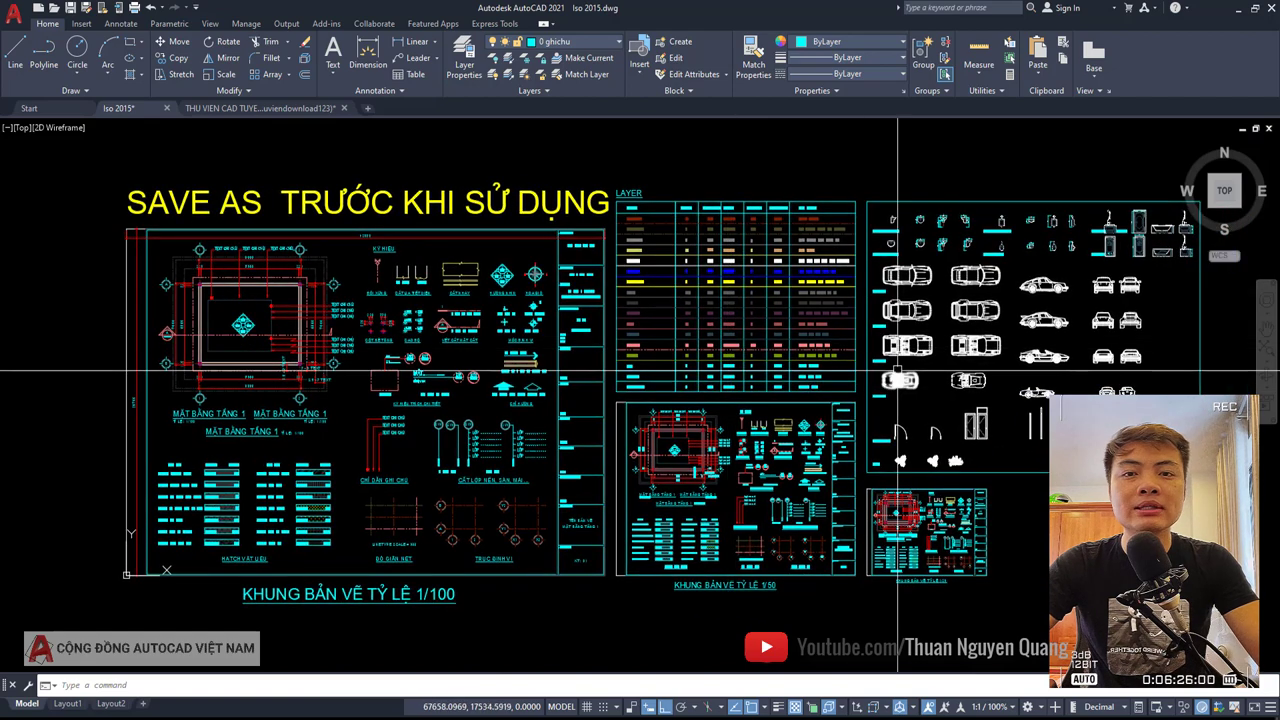
{"action": "scroll", "coordinate": [704, 220], "scroll_direction": "up", "scroll_amount": 4}
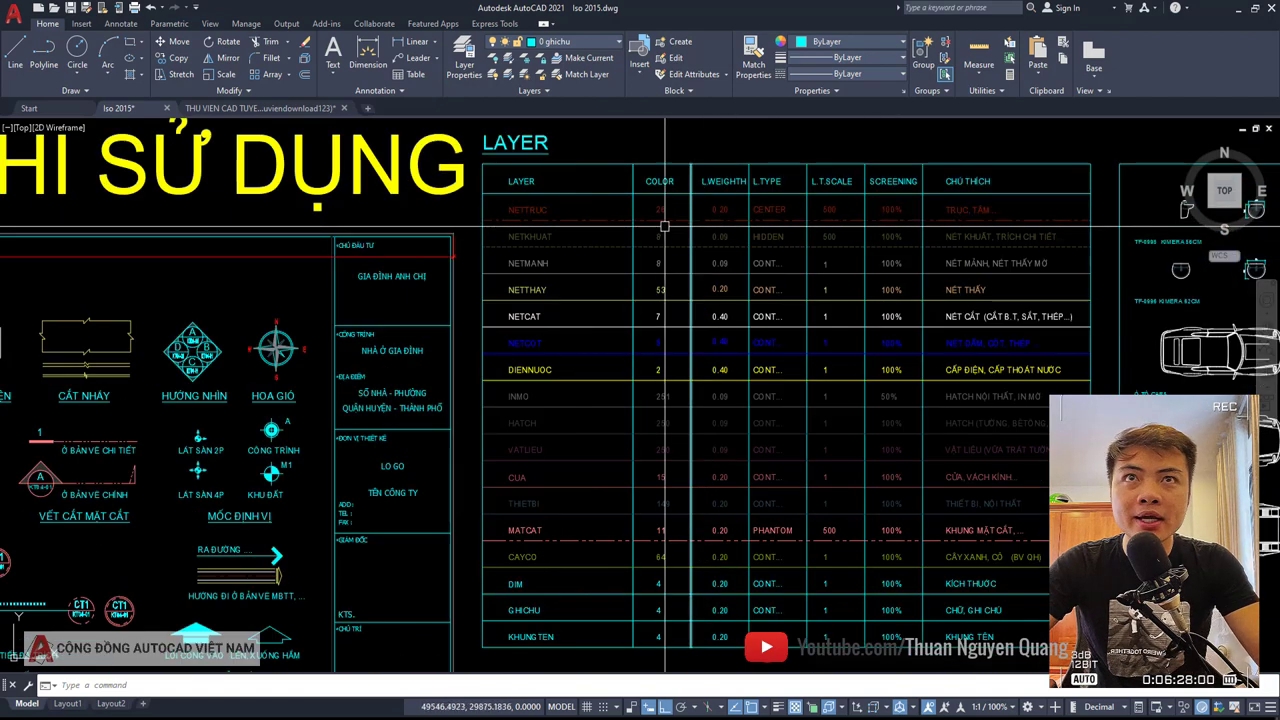
- Copy the NETKHUAT sample line to empty space above the LAYER table
{"action": "scroll", "coordinate": [630, 213], "scroll_direction": "up", "scroll_amount": 4}
{"action": "left_click_drag", "start_coordinate": [630, 213], "coordinate": [502, 301]}
{"action": "middle_click_drag", "start_coordinate": [573, 224], "coordinate": [489, 369]}
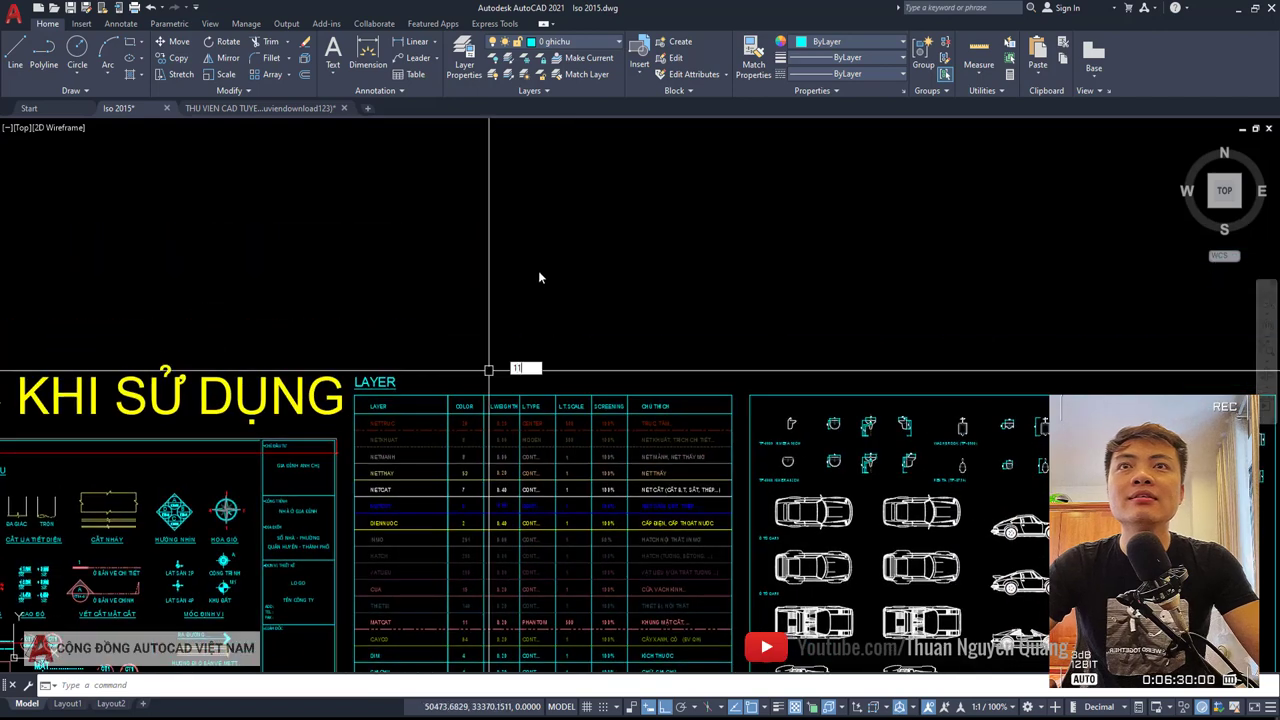
{"action": "left_click", "coordinate": [727, 244]}
{"action": "left_click", "coordinate": [560, 349]}
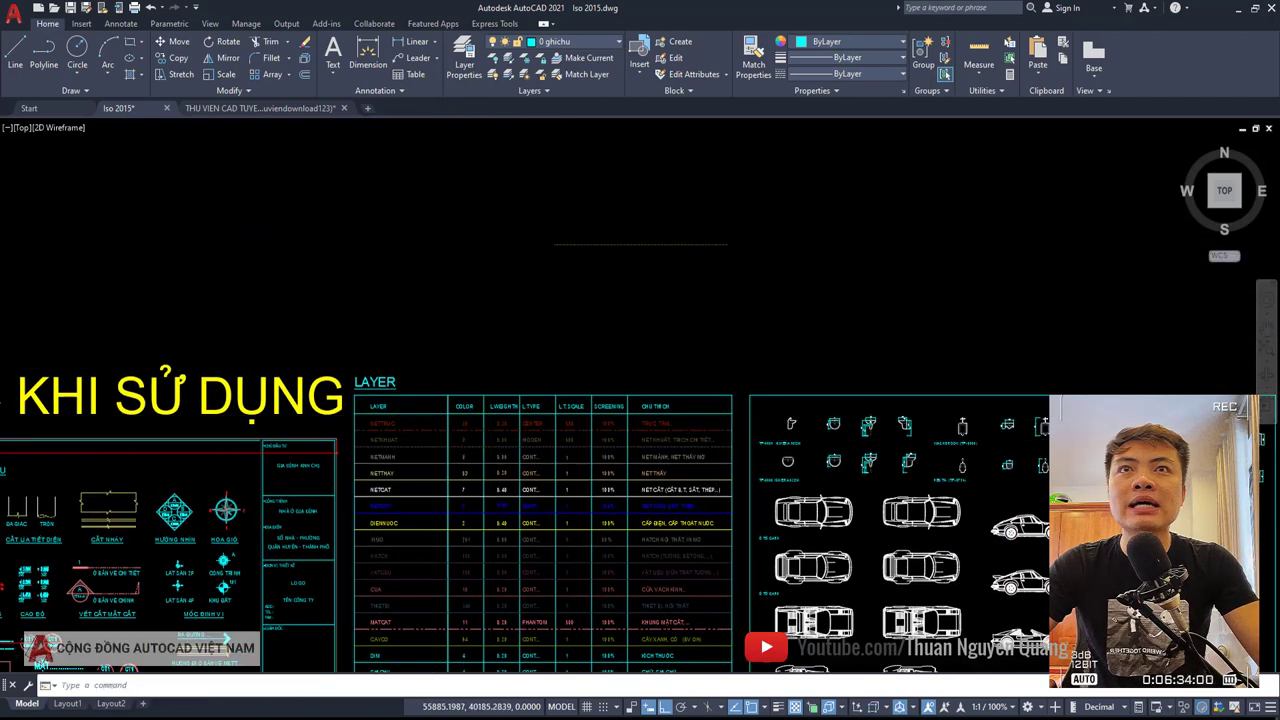
- Select the new dashed line and confirm it sits on the netkhuat layer
{"action": "left_click", "coordinate": [591, 244]}
{"action": "scroll", "coordinate": [591, 244], "scroll_direction": "up", "scroll_amount": 4}
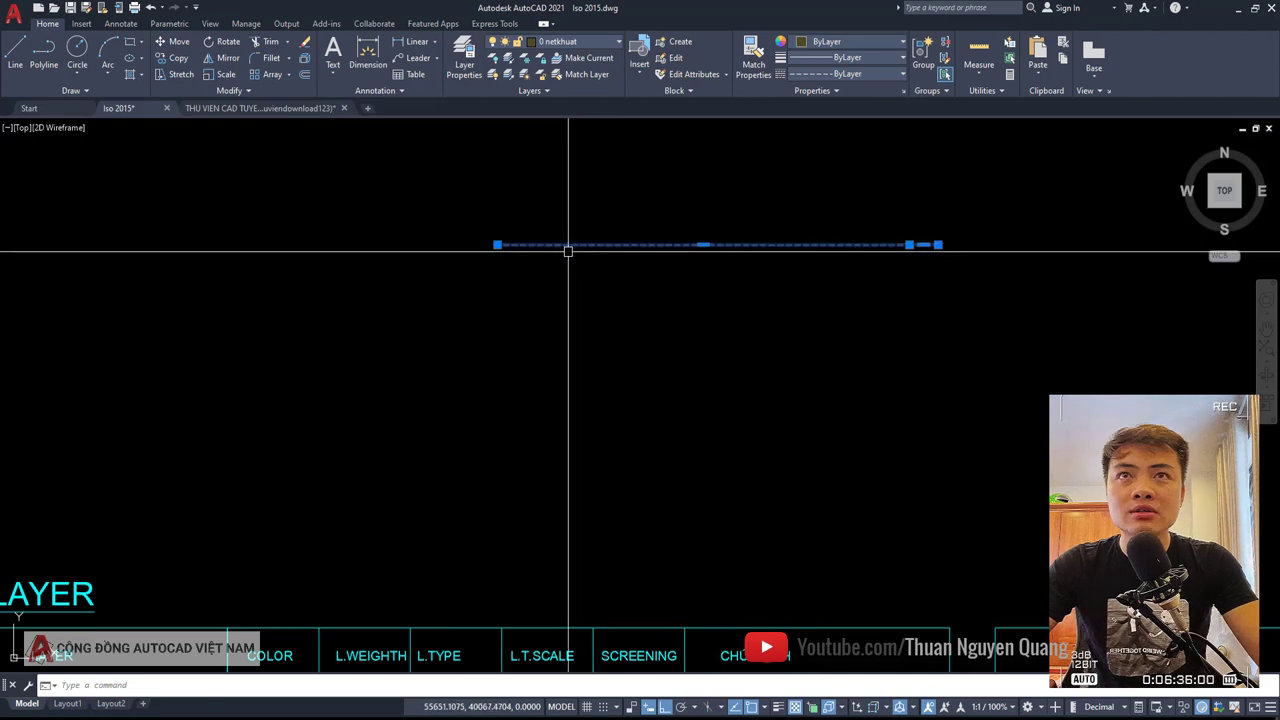
{"action": "left_click", "coordinate": [614, 214]}
{"action": "scroll", "coordinate": [580, 300], "scroll_direction": "down", "scroll_amount": 8}
{"action": "scroll", "coordinate": [591, 345], "scroll_direction": "down", "scroll_amount": 2}
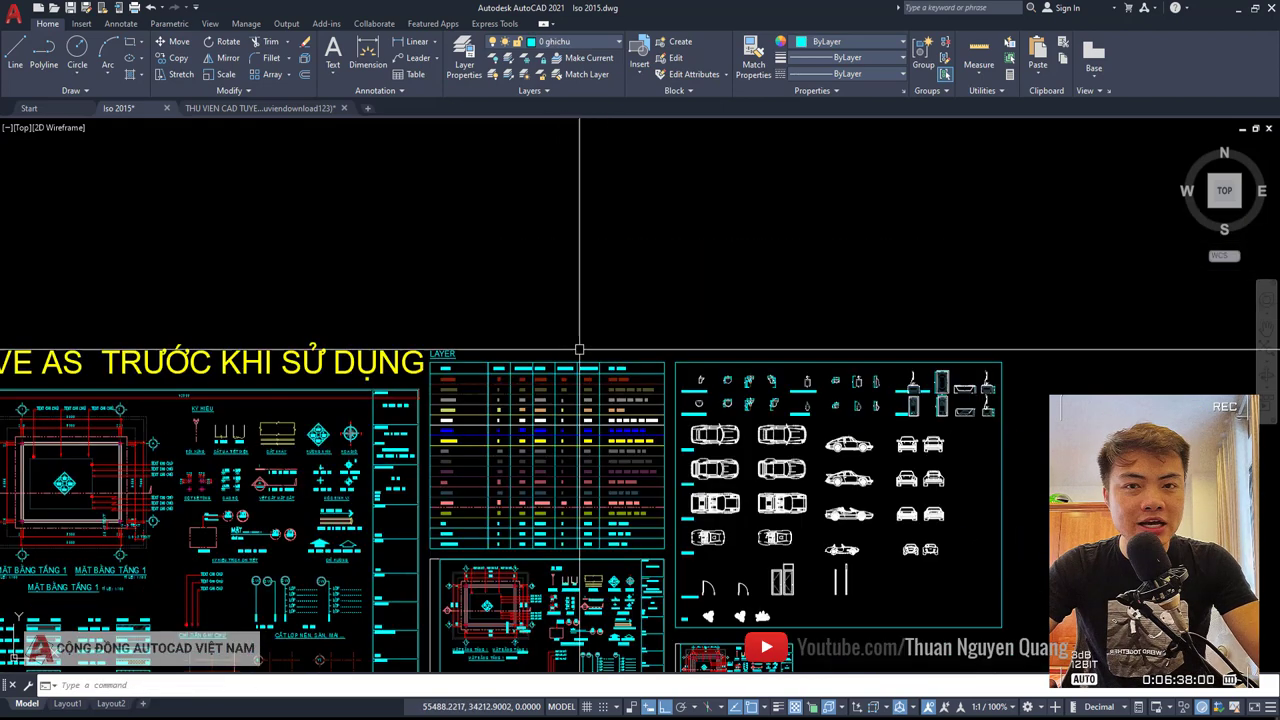
{"action": "scroll", "coordinate": [468, 400], "scroll_direction": "up", "scroll_amount": 4}
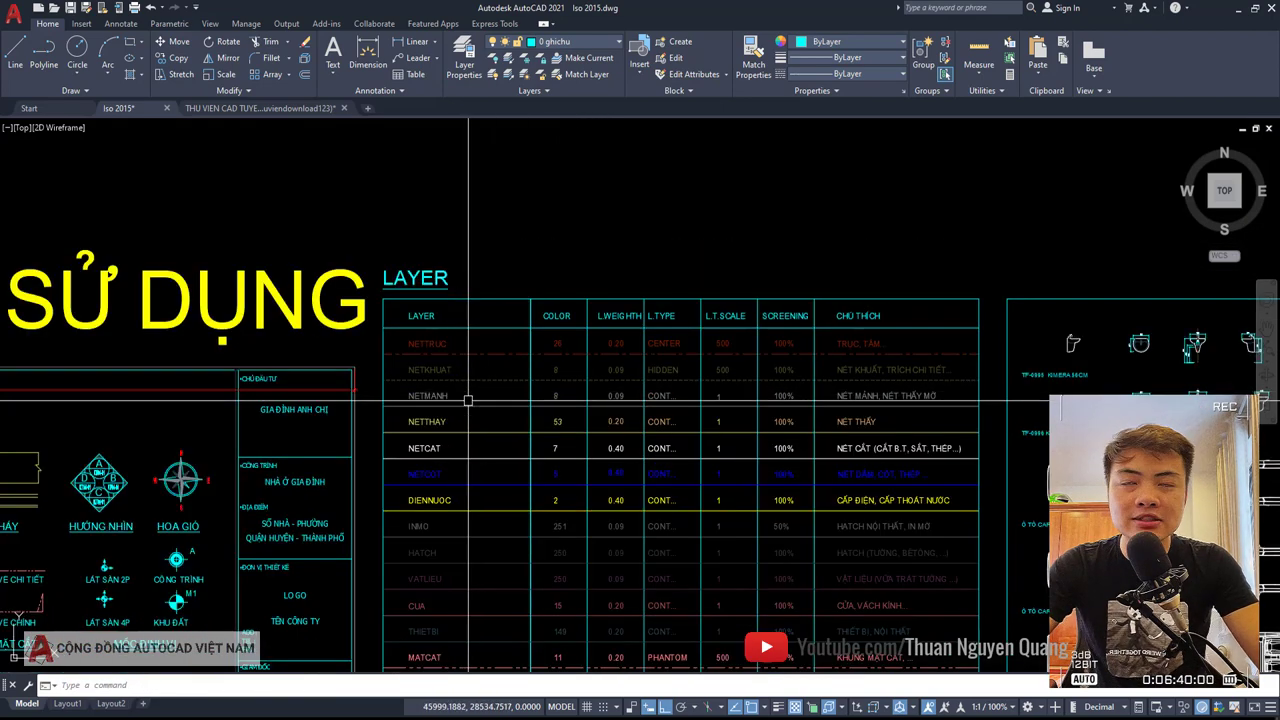
{"action": "scroll", "coordinate": [468, 403], "scroll_direction": "down", "scroll_amount": 2}
{"action": "scroll", "coordinate": [750, 380], "scroll_direction": "up", "scroll_amount": 2}
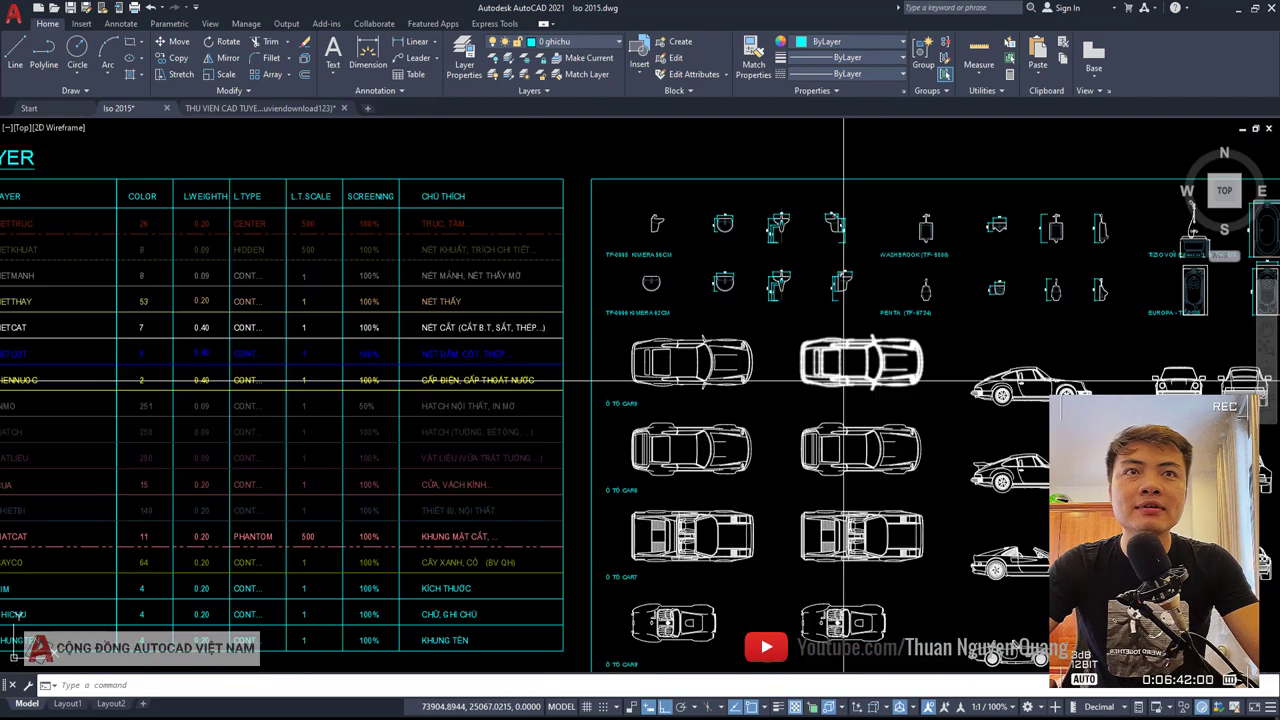
{"action": "scroll", "coordinate": [700, 300], "scroll_direction": "down", "scroll_amount": 1}
{"action": "scroll", "coordinate": [520, 240], "scroll_direction": "up", "scroll_amount": 3}
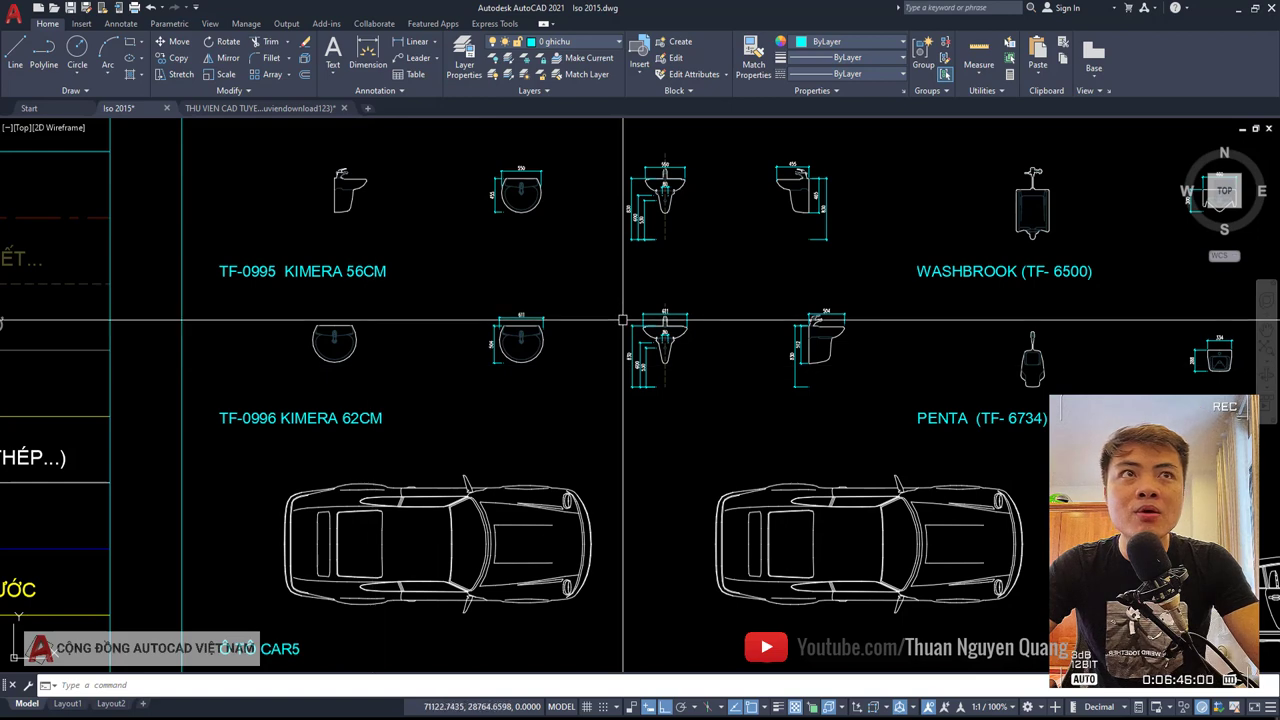
{"action": "scroll", "coordinate": [620, 322], "scroll_direction": "down", "scroll_amount": 2}
- Pan across the fixture and car blocks and recentre the whole block sheet
{"action": "middle_click_drag", "start_coordinate": [1066, 265], "coordinate": [790, 238]}
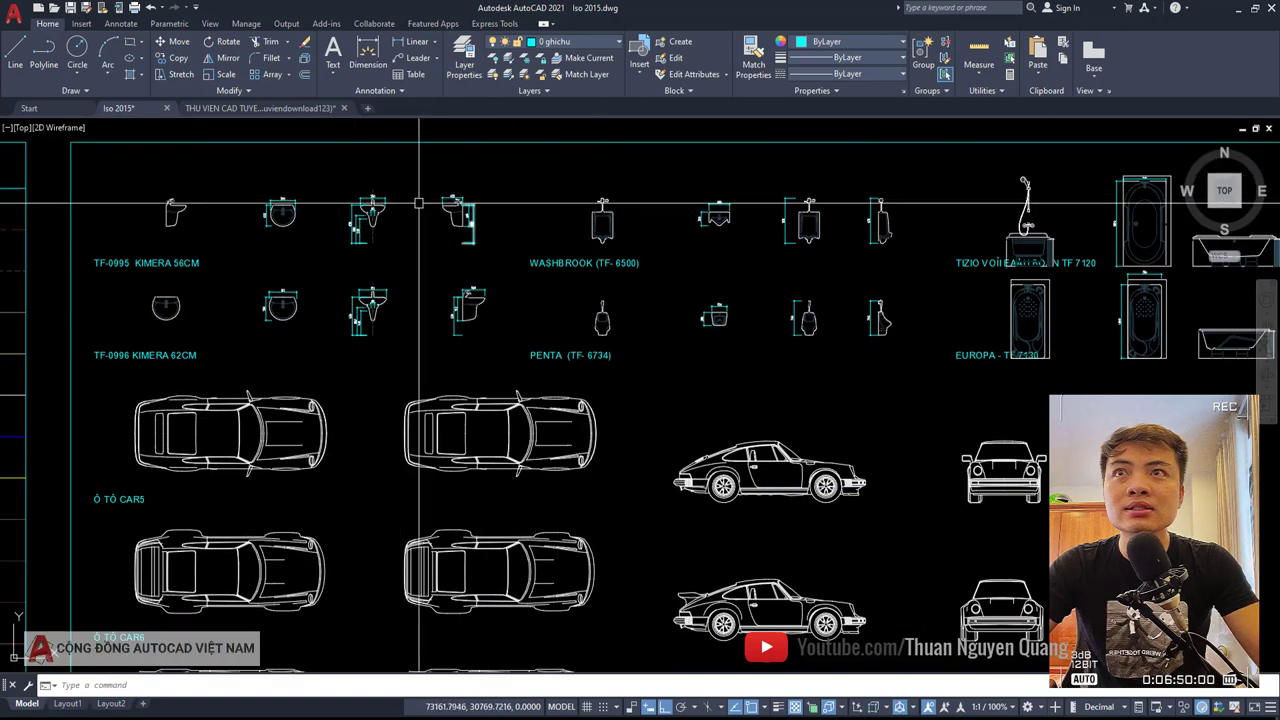
{"action": "scroll", "coordinate": [388, 240], "scroll_direction": "down", "scroll_amount": 2}
{"action": "scroll", "coordinate": [900, 255], "scroll_direction": "up", "scroll_amount": 4}
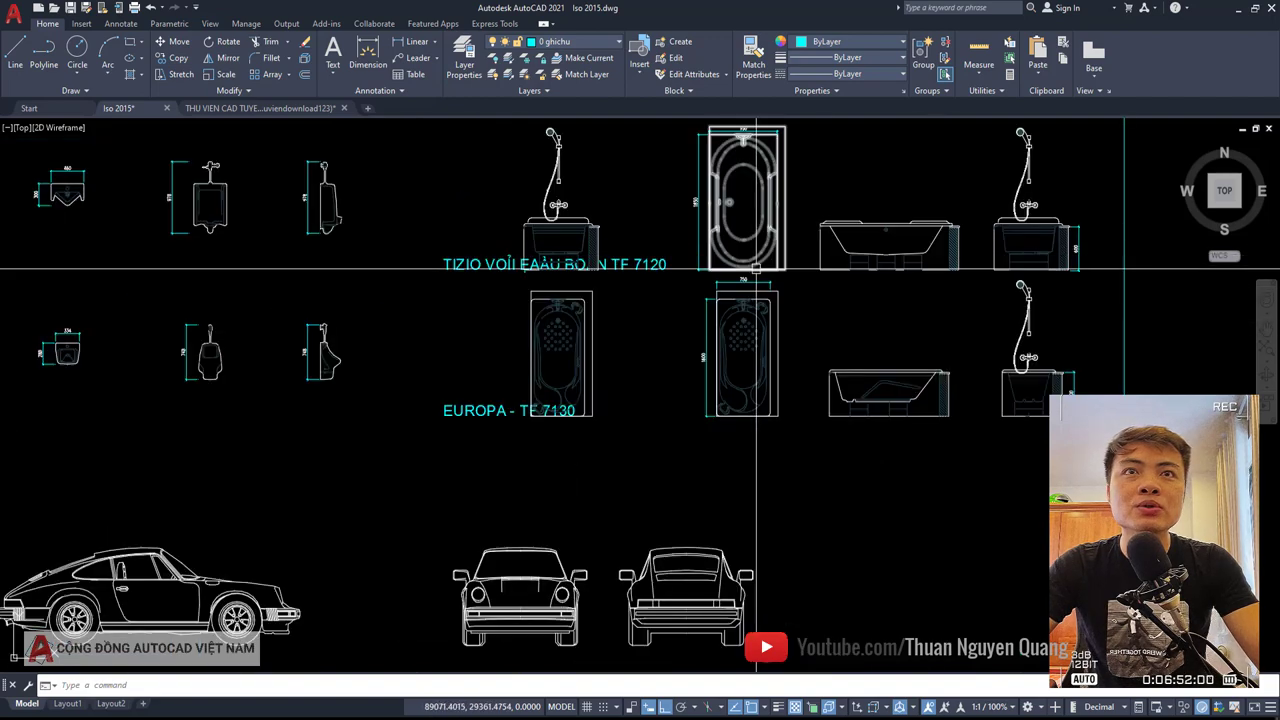
{"action": "scroll", "coordinate": [760, 260], "scroll_direction": "down", "scroll_amount": 5}
{"action": "middle_click_drag", "start_coordinate": [729, 400], "coordinate": [823, 376]}
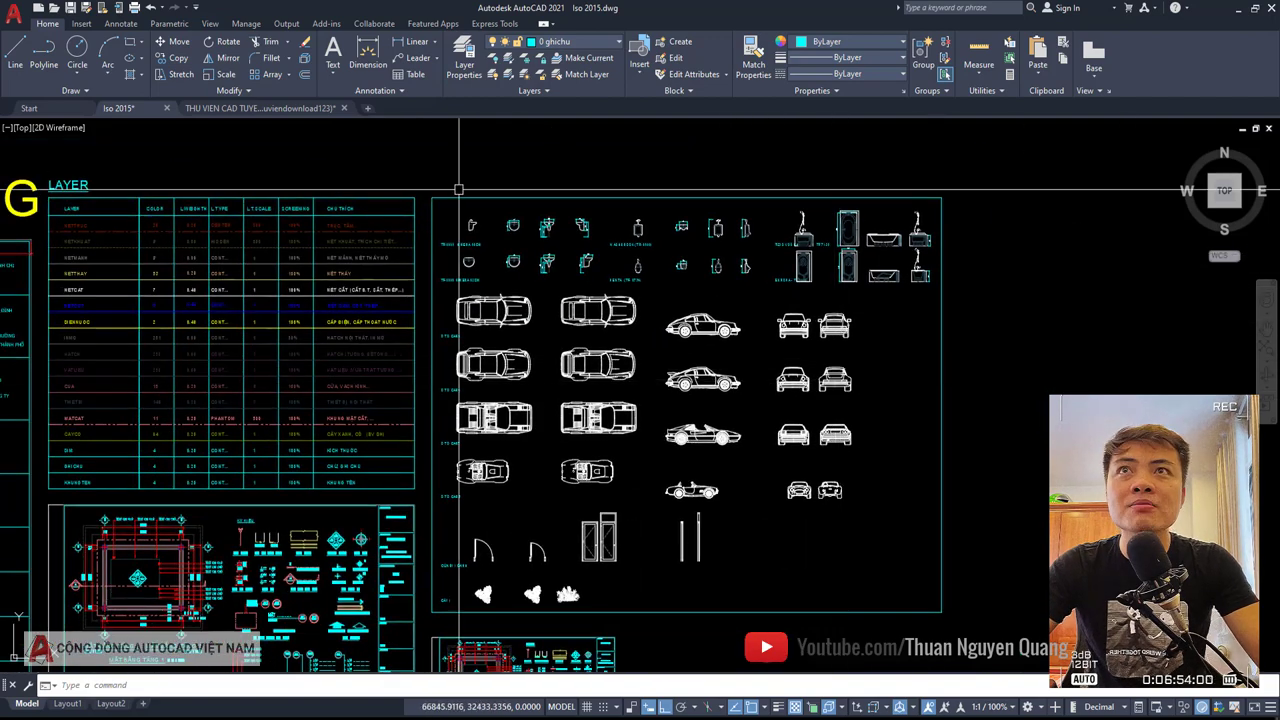
{"action": "left_click", "coordinate": [250, 108]}
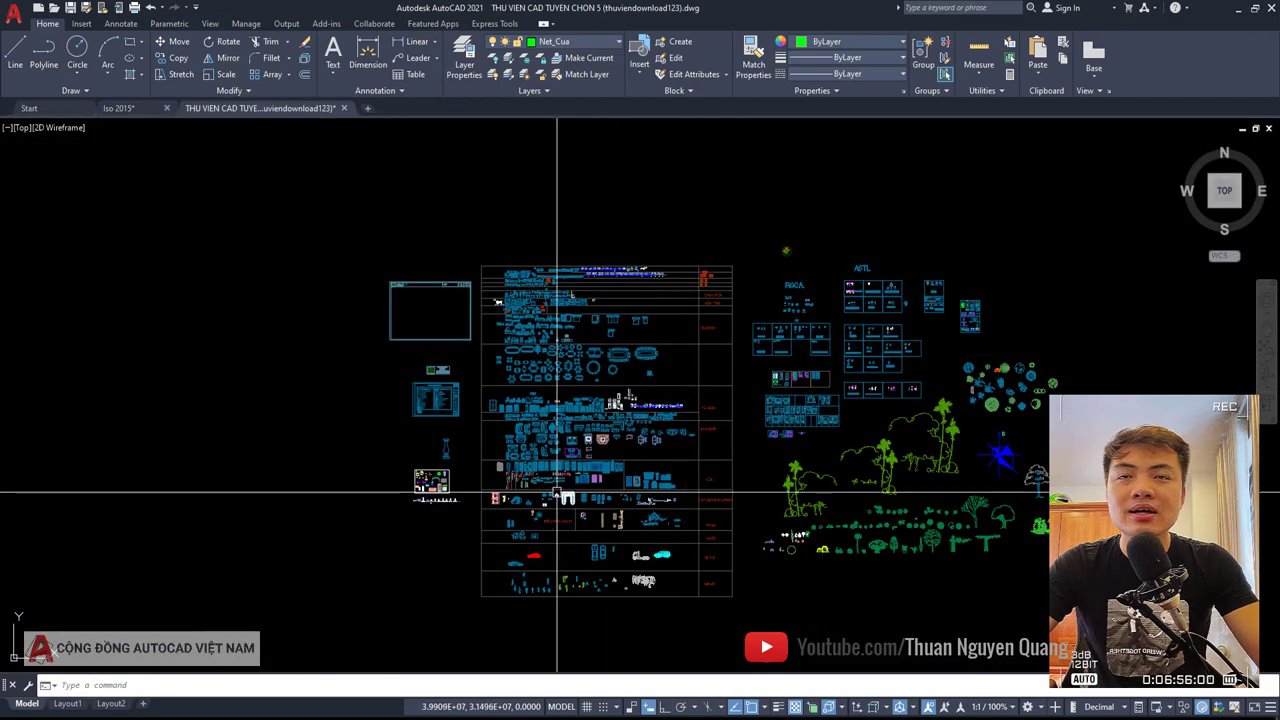
{"action": "scroll", "coordinate": [560, 465], "scroll_direction": "up", "scroll_amount": 3}
{"action": "scroll", "coordinate": [580, 340], "scroll_direction": "up", "scroll_amount": 2}
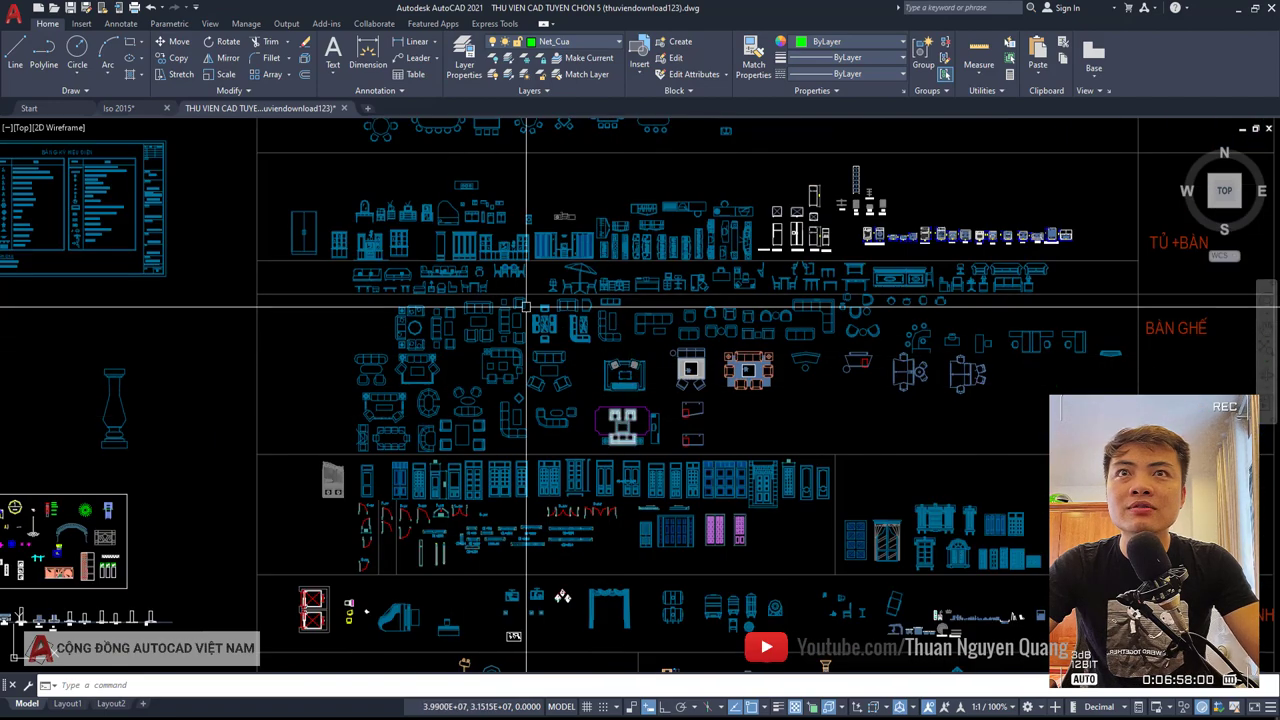
{"action": "scroll", "coordinate": [774, 423], "scroll_direction": "down", "scroll_amount": 5}
{"action": "scroll", "coordinate": [800, 423], "scroll_direction": "up", "scroll_amount": 4}
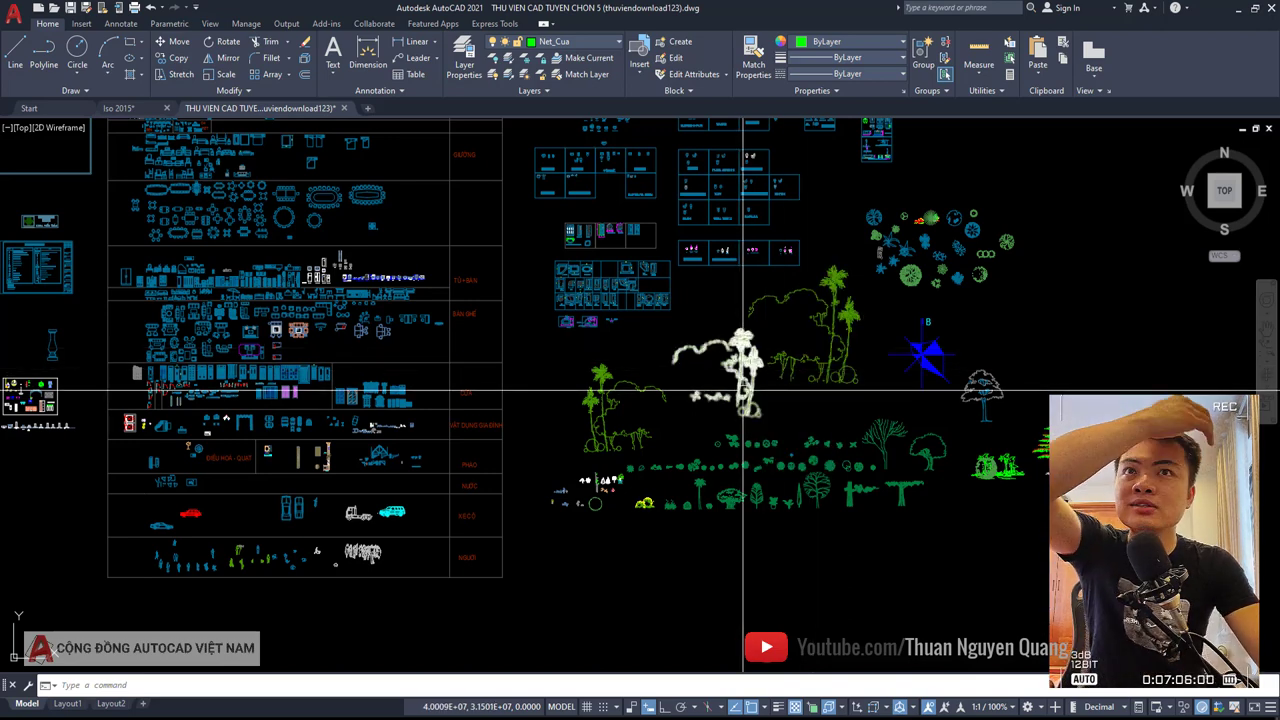
{"action": "middle_click_drag", "start_coordinate": [512, 367], "coordinate": [680, 366]}
{"action": "scroll", "coordinate": [680, 366], "scroll_direction": "up", "scroll_amount": 3}
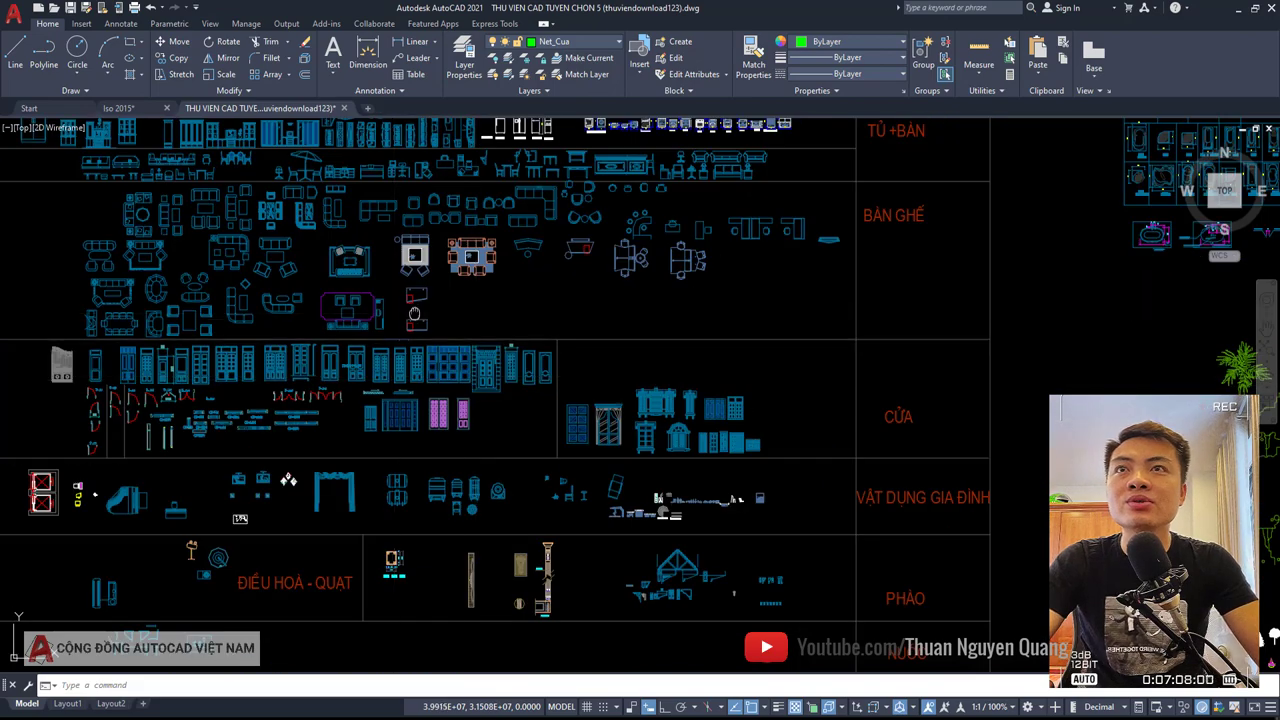
{"action": "middle_click_drag", "start_coordinate": [296, 251], "coordinate": [436, 324]}
{"action": "middle_click_drag", "start_coordinate": [428, 277], "coordinate": [615, 335]}
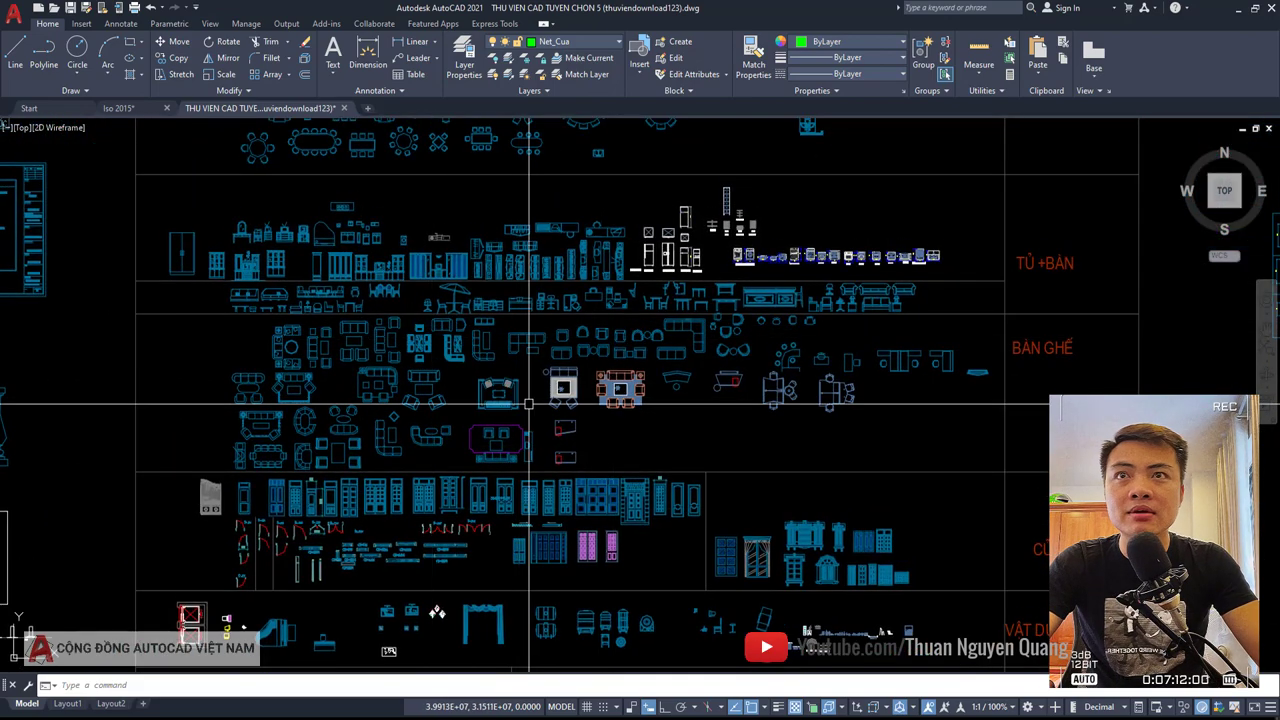
{"action": "scroll", "coordinate": [523, 340], "scroll_direction": "up", "scroll_amount": 2}
{"action": "scroll", "coordinate": [523, 324], "scroll_direction": "up", "scroll_amount": 2}
{"action": "left_click", "coordinate": [527, 334]}
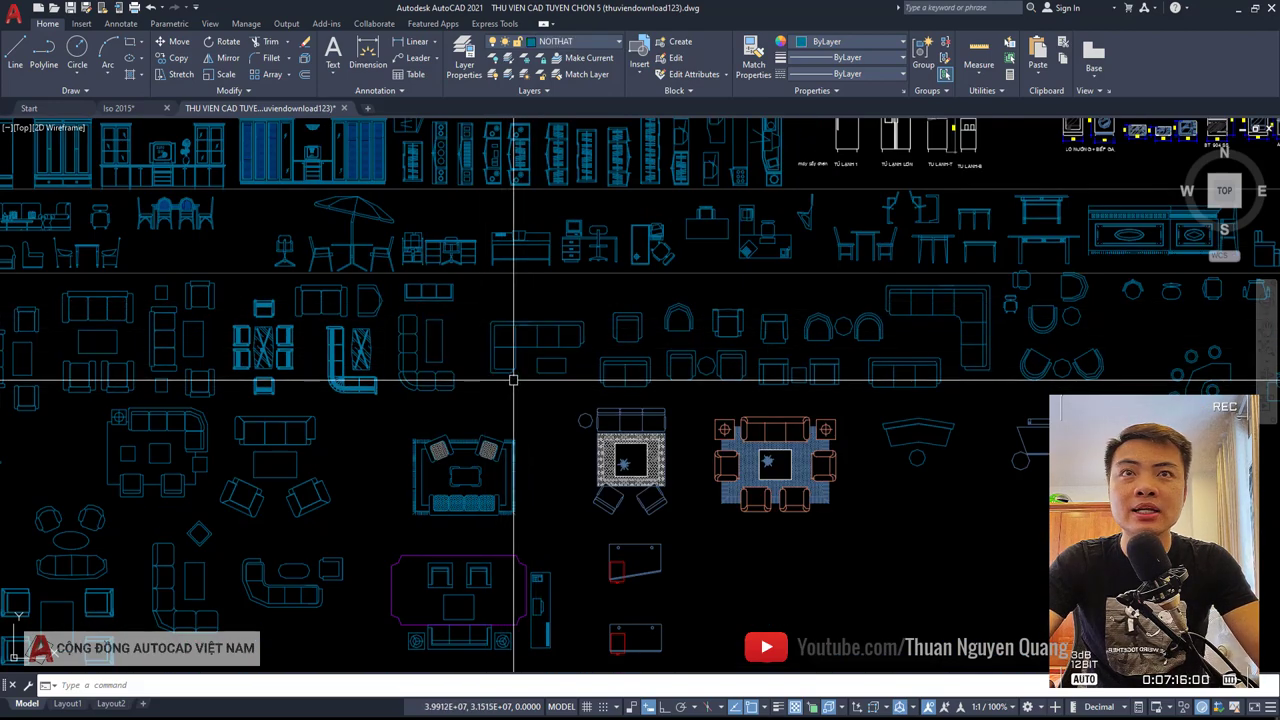
{"action": "left_click", "coordinate": [543, 329]}
{"action": "left_click", "coordinate": [508, 312]}
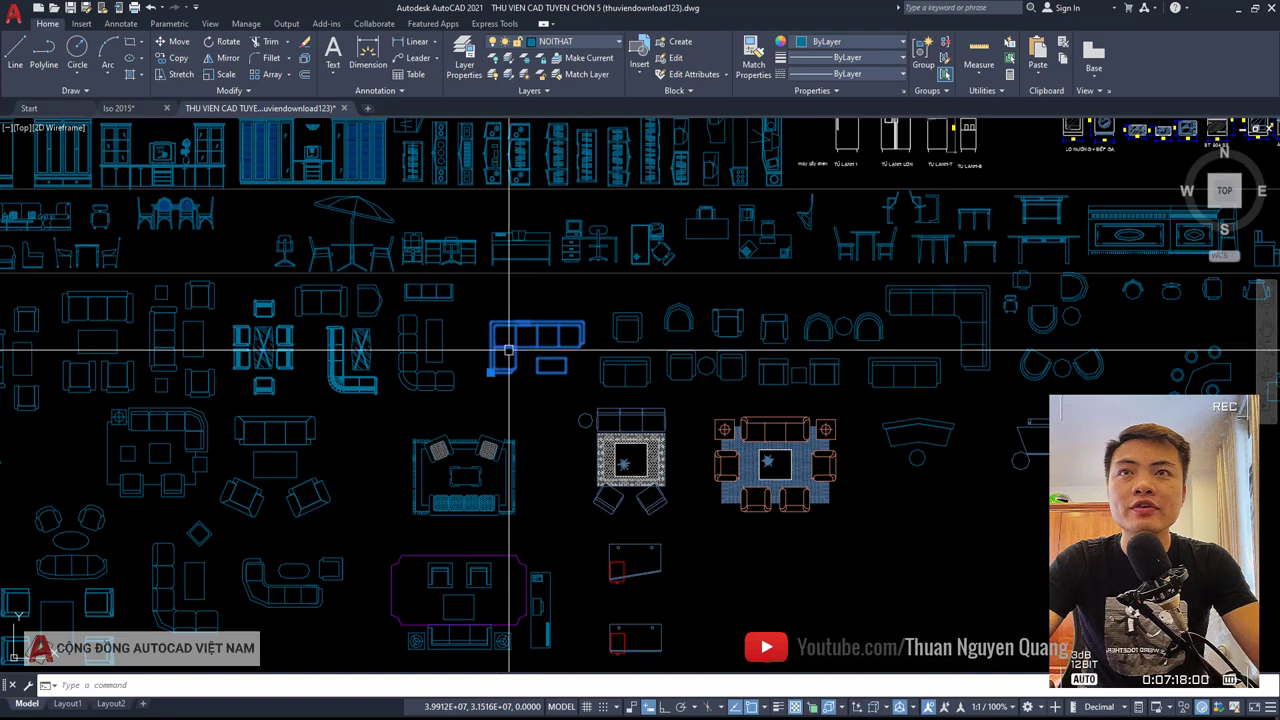
{"action": "key", "text": "Escape"}
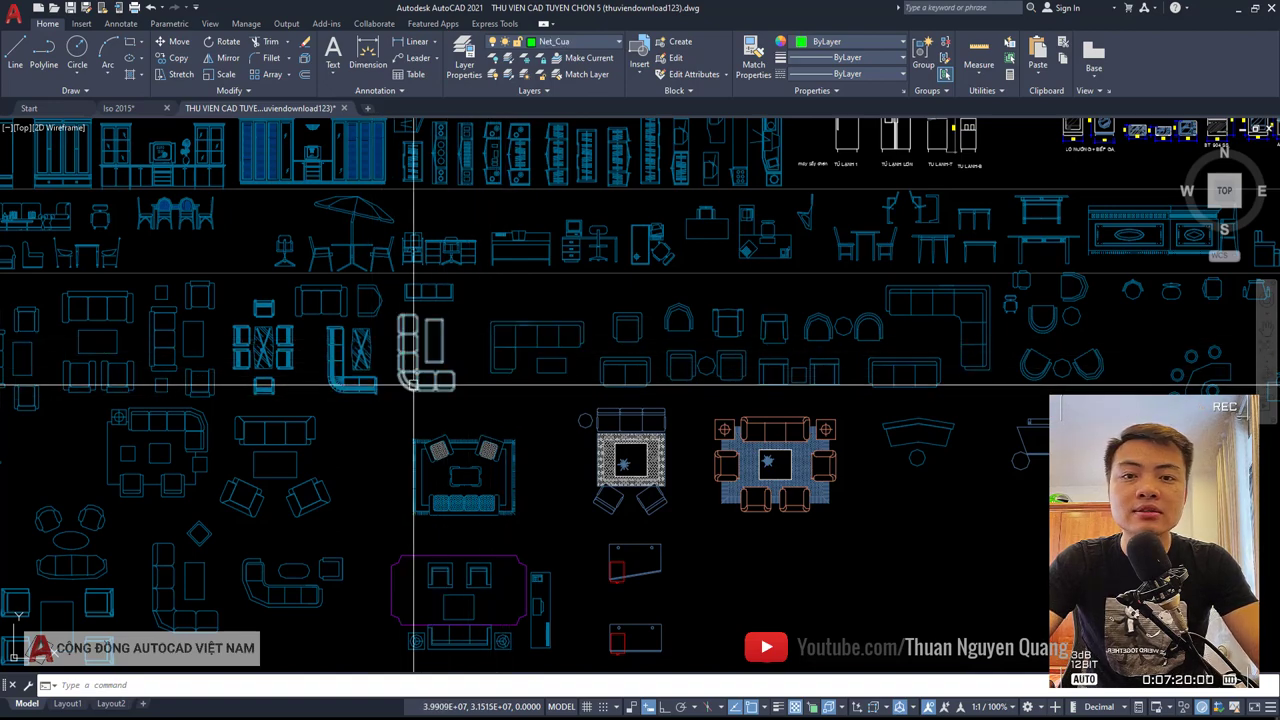
{"action": "left_click", "coordinate": [120, 108]}
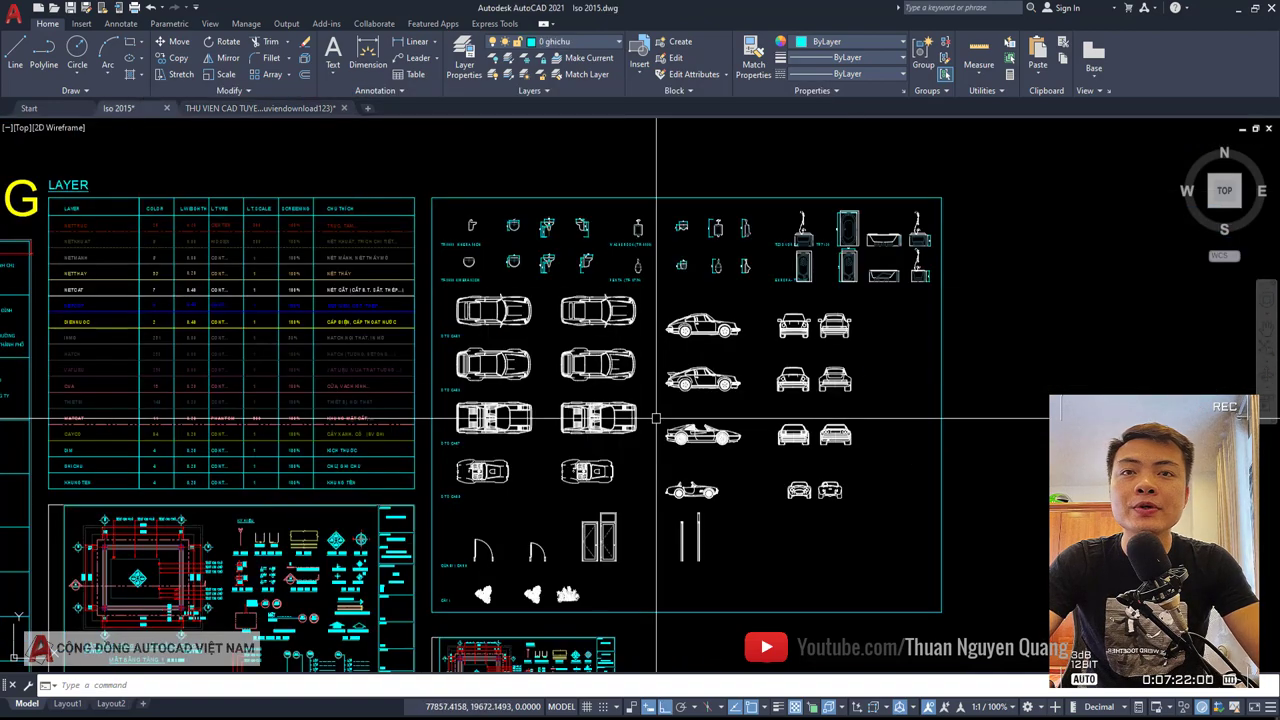
{"action": "scroll", "coordinate": [660, 424], "scroll_direction": "down", "scroll_amount": 2}
{"action": "scroll", "coordinate": [690, 427], "scroll_direction": "down", "scroll_amount": 2}
{"action": "scroll", "coordinate": [616, 436], "scroll_direction": "up", "scroll_amount": 4}
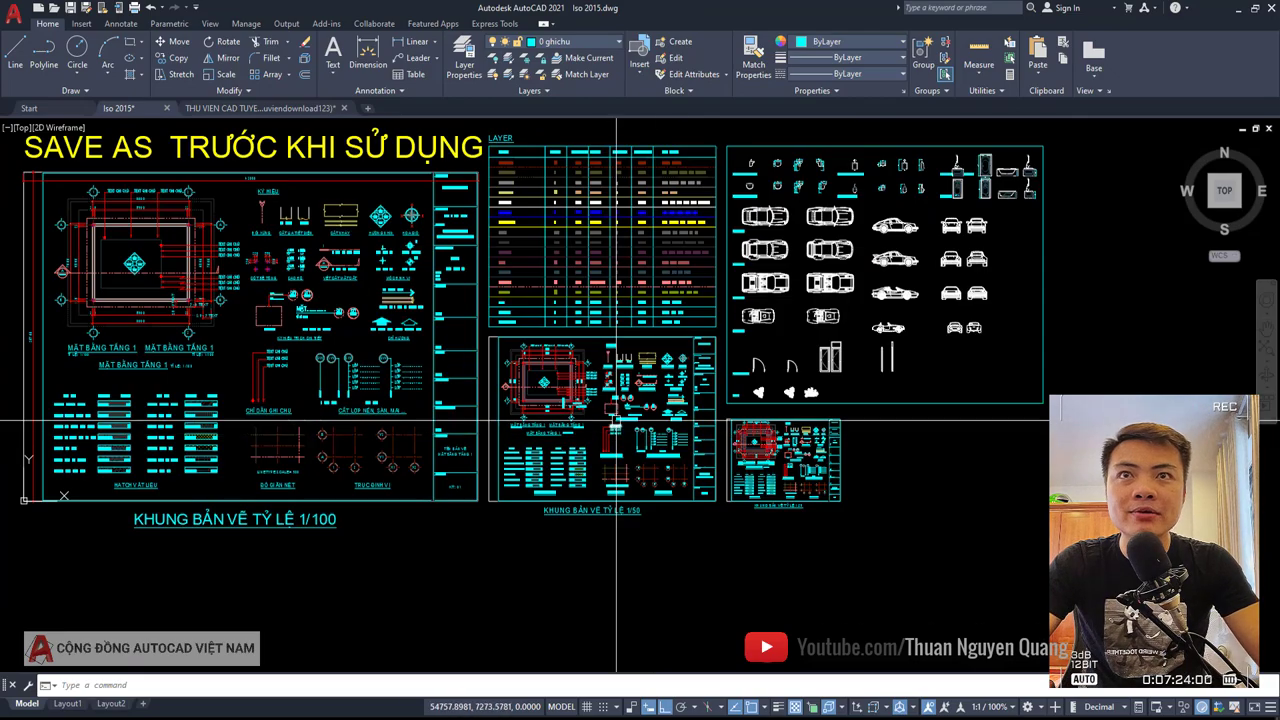
{"action": "middle_click_drag", "start_coordinate": [616, 424], "coordinate": [640, 450]}
{"action": "scroll", "coordinate": [607, 382], "scroll_direction": "up", "scroll_amount": 5}
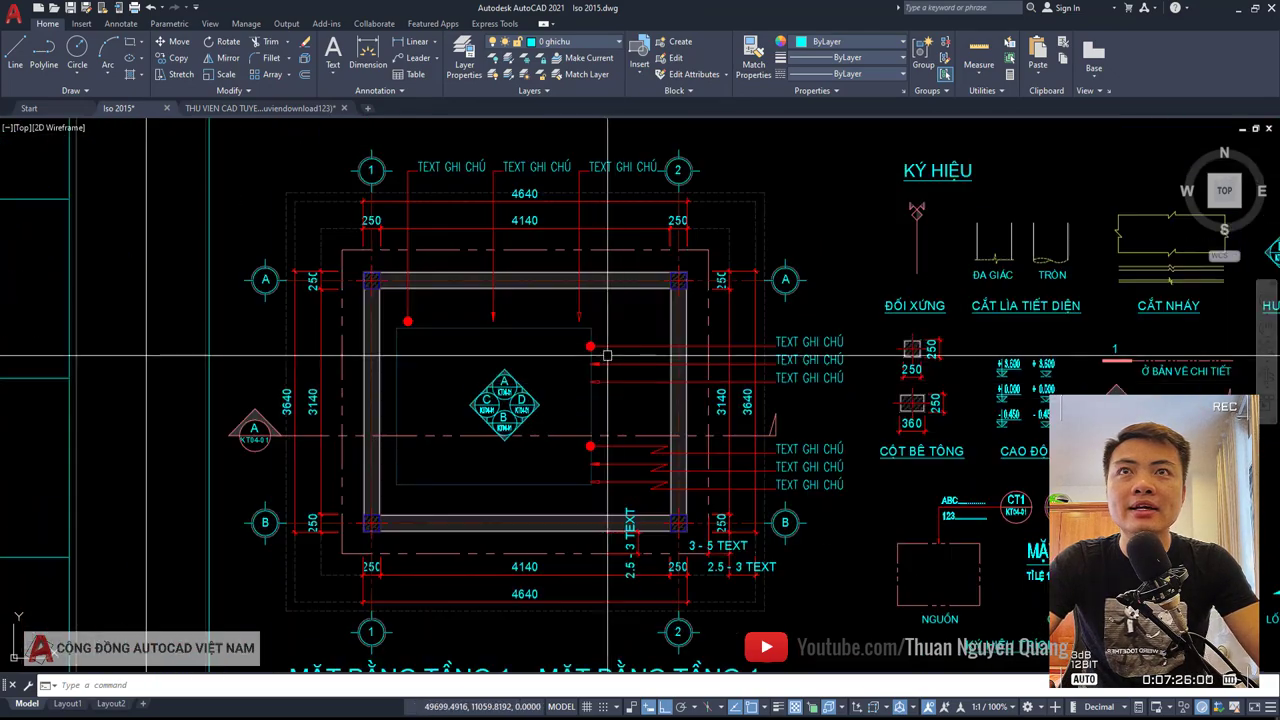
{"action": "scroll", "coordinate": [607, 354], "scroll_direction": "down", "scroll_amount": 5}
{"action": "scroll", "coordinate": [700, 150], "scroll_direction": "up", "scroll_amount": 2}
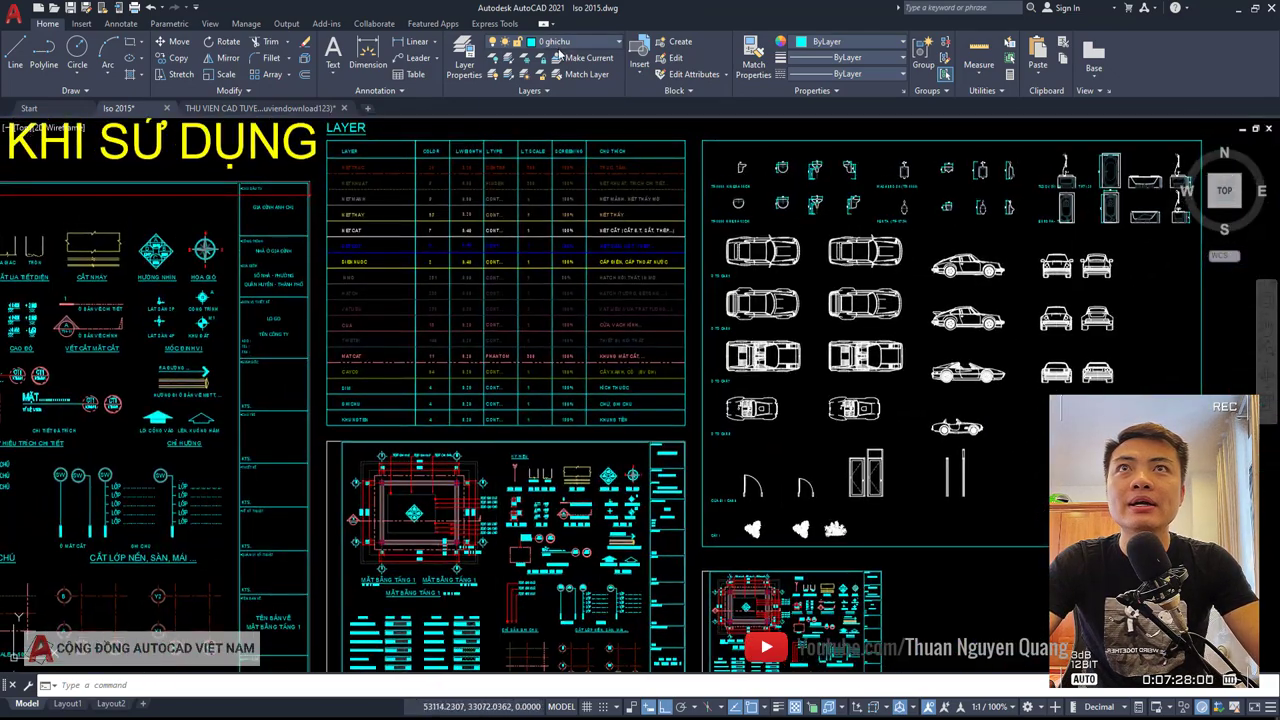
{"action": "left_click", "coordinate": [556, 43]}
{"action": "key", "text": "Escape"}
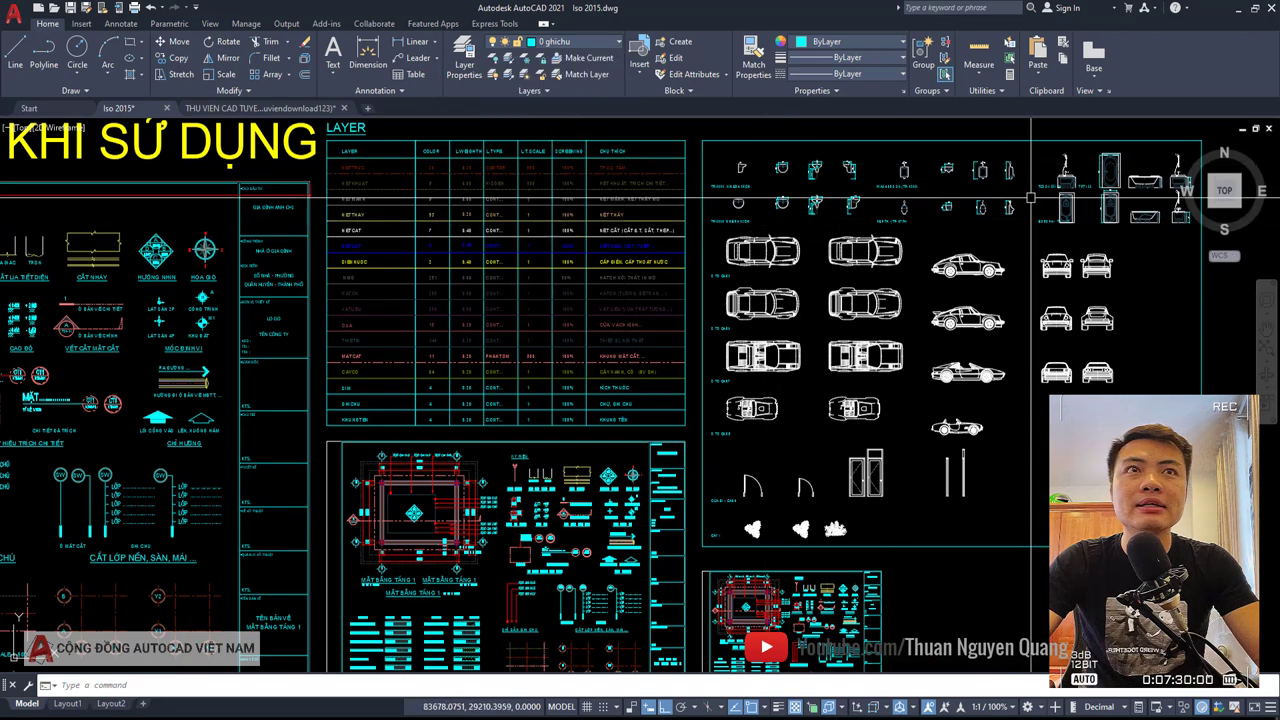
{"action": "scroll", "coordinate": [621, 267], "scroll_direction": "down", "scroll_amount": 3}
{"action": "scroll", "coordinate": [630, 258], "scroll_direction": "up", "scroll_amount": 4}
{"action": "scroll", "coordinate": [640, 251], "scroll_direction": "up", "scroll_amount": 1}
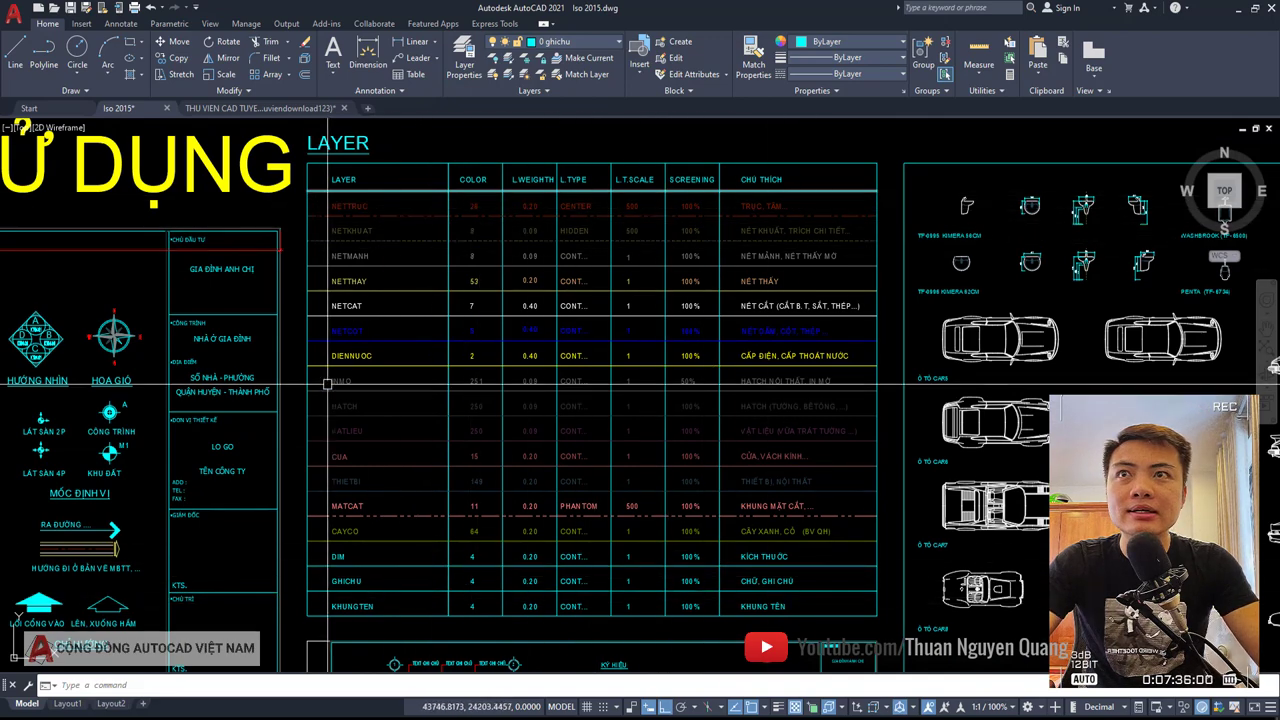
{"action": "scroll", "coordinate": [345, 517], "scroll_direction": "up", "scroll_amount": 2}
{"action": "scroll", "coordinate": [430, 492], "scroll_direction": "down", "scroll_amount": 2}
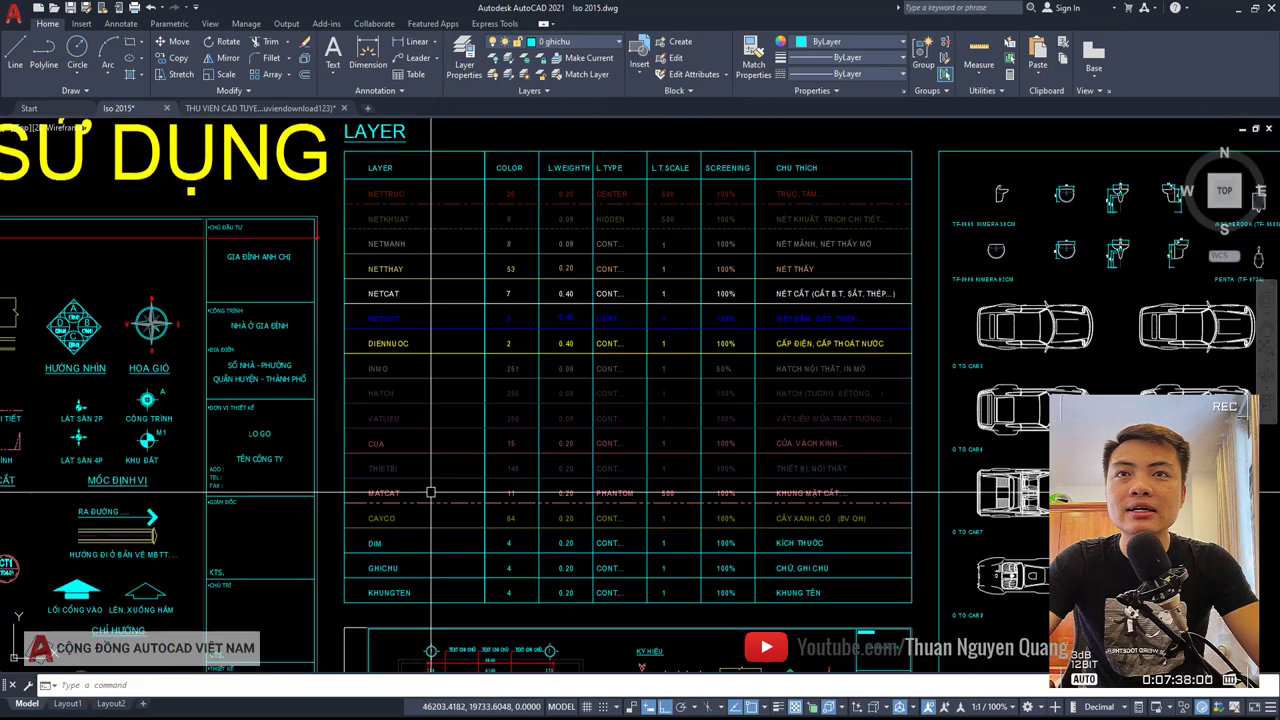
{"action": "scroll", "coordinate": [604, 503], "scroll_direction": "up", "scroll_amount": 2}
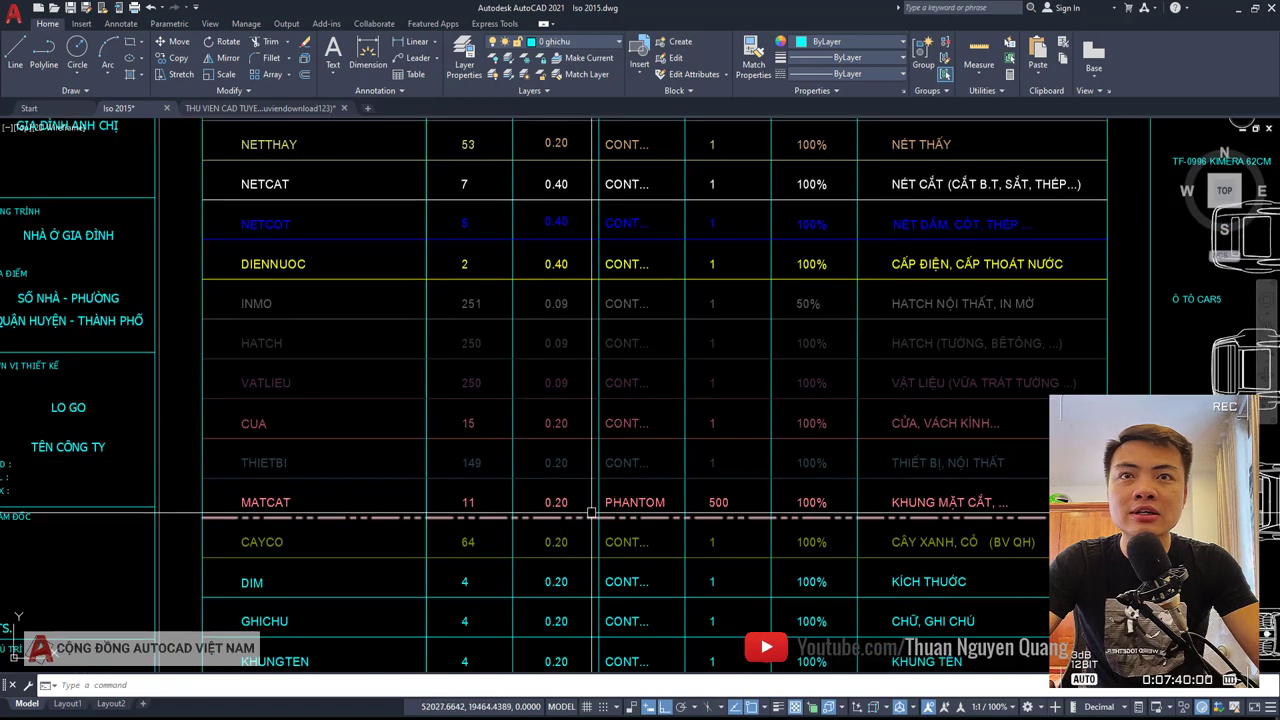
{"action": "middle_click_drag", "start_coordinate": [592, 512], "coordinate": [566, 468]}
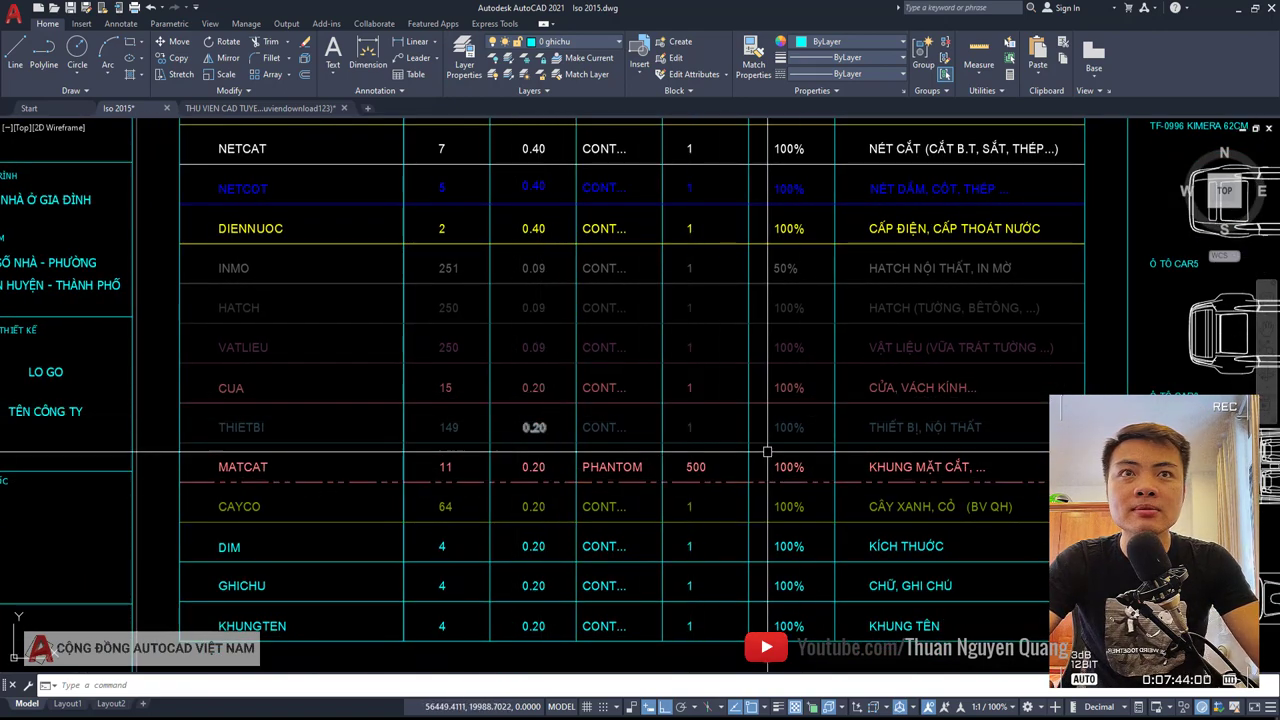
{"action": "middle_click_drag", "start_coordinate": [733, 407], "coordinate": [622, 325]}
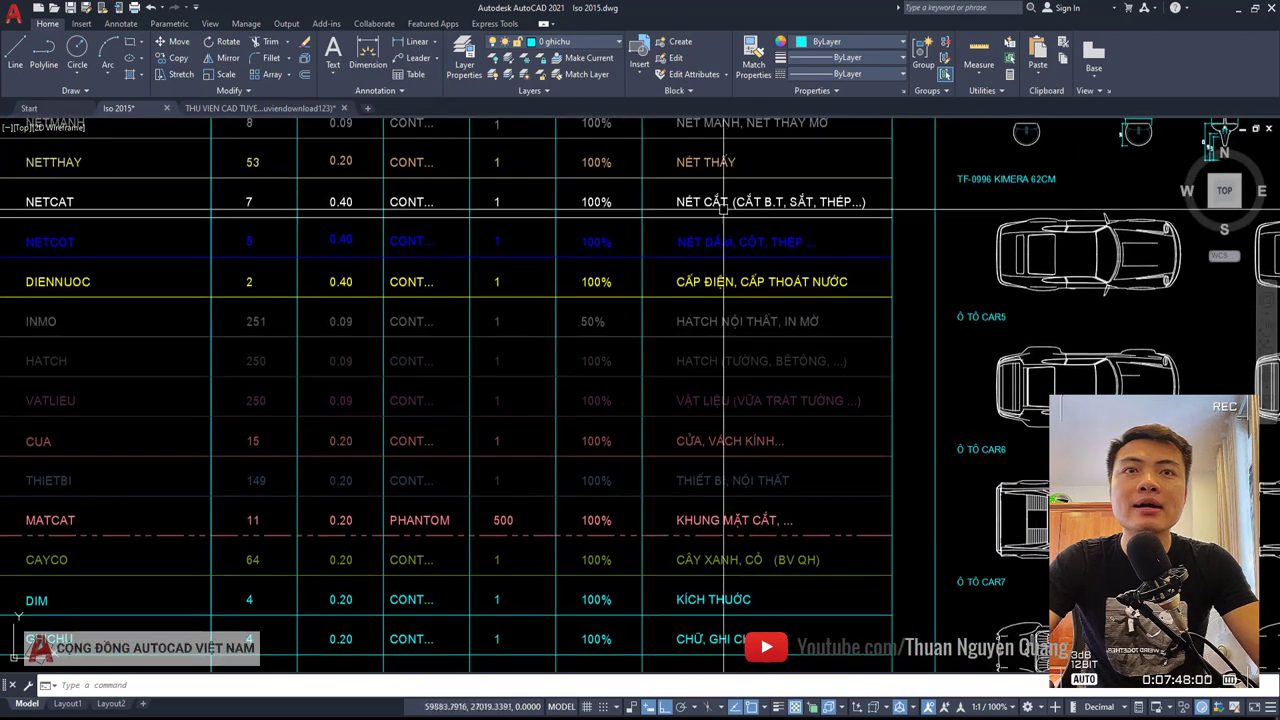
{"action": "scroll", "coordinate": [778, 300], "scroll_direction": "down", "scroll_amount": 2}
{"action": "scroll", "coordinate": [690, 420], "scroll_direction": "up", "scroll_amount": 2}
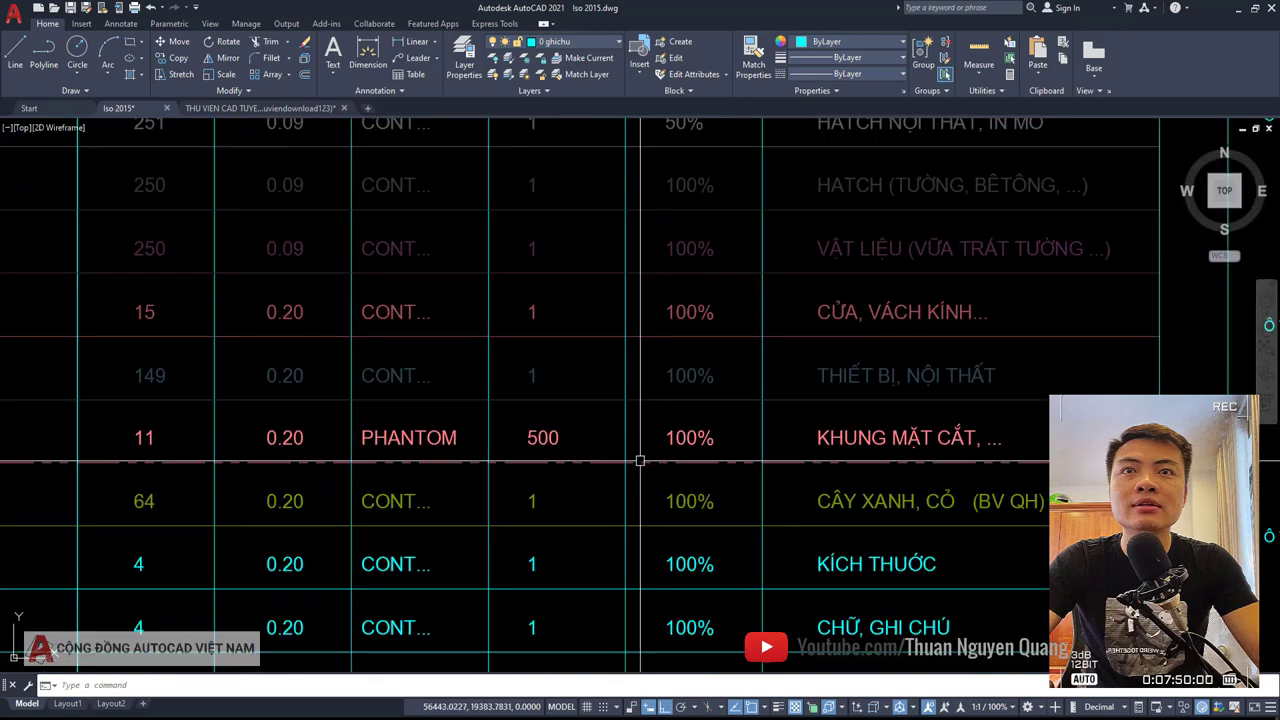
{"action": "scroll", "coordinate": [640, 450], "scroll_direction": "up", "scroll_amount": 2}
{"action": "scroll", "coordinate": [560, 440], "scroll_direction": "down", "scroll_amount": 4}
{"action": "scroll", "coordinate": [696, 462], "scroll_direction": "up", "scroll_amount": 3}
{"action": "scroll", "coordinate": [696, 462], "scroll_direction": "down", "scroll_amount": 3}
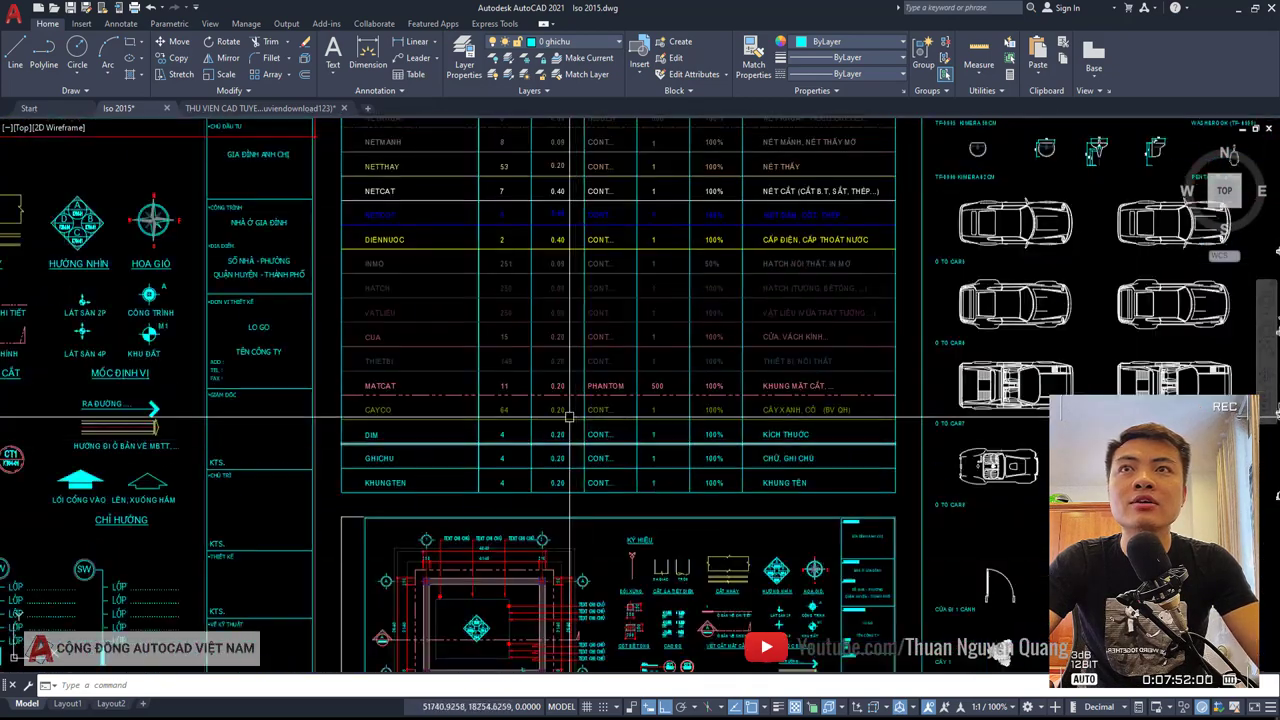
{"action": "scroll", "coordinate": [600, 320], "scroll_direction": "up", "scroll_amount": 1}
{"action": "scroll", "coordinate": [590, 300], "scroll_direction": "up", "scroll_amount": 1}
{"action": "scroll", "coordinate": [583, 280], "scroll_direction": "up", "scroll_amount": 2}
{"action": "scroll", "coordinate": [583, 280], "scroll_direction": "down", "scroll_amount": 5}
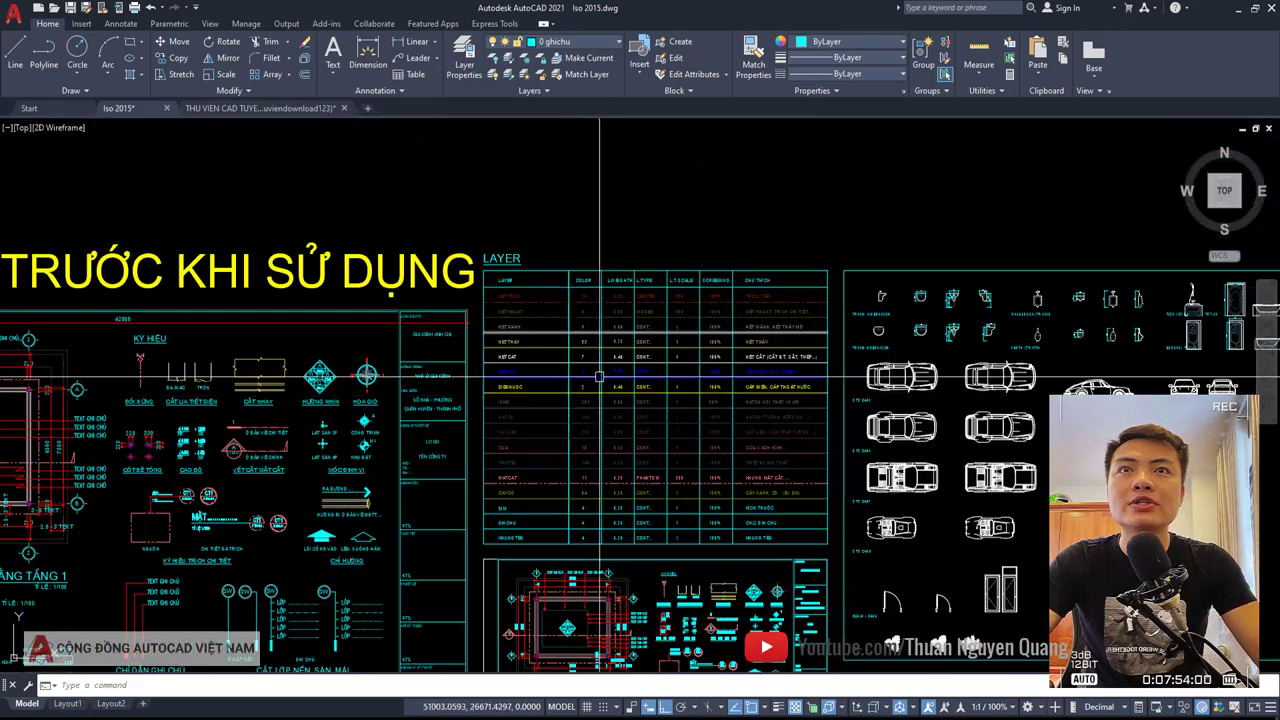
{"action": "middle_click_drag", "start_coordinate": [320, 300], "coordinate": [565, 334]}
{"action": "middle_click_drag", "start_coordinate": [420, 334], "coordinate": [565, 340]}
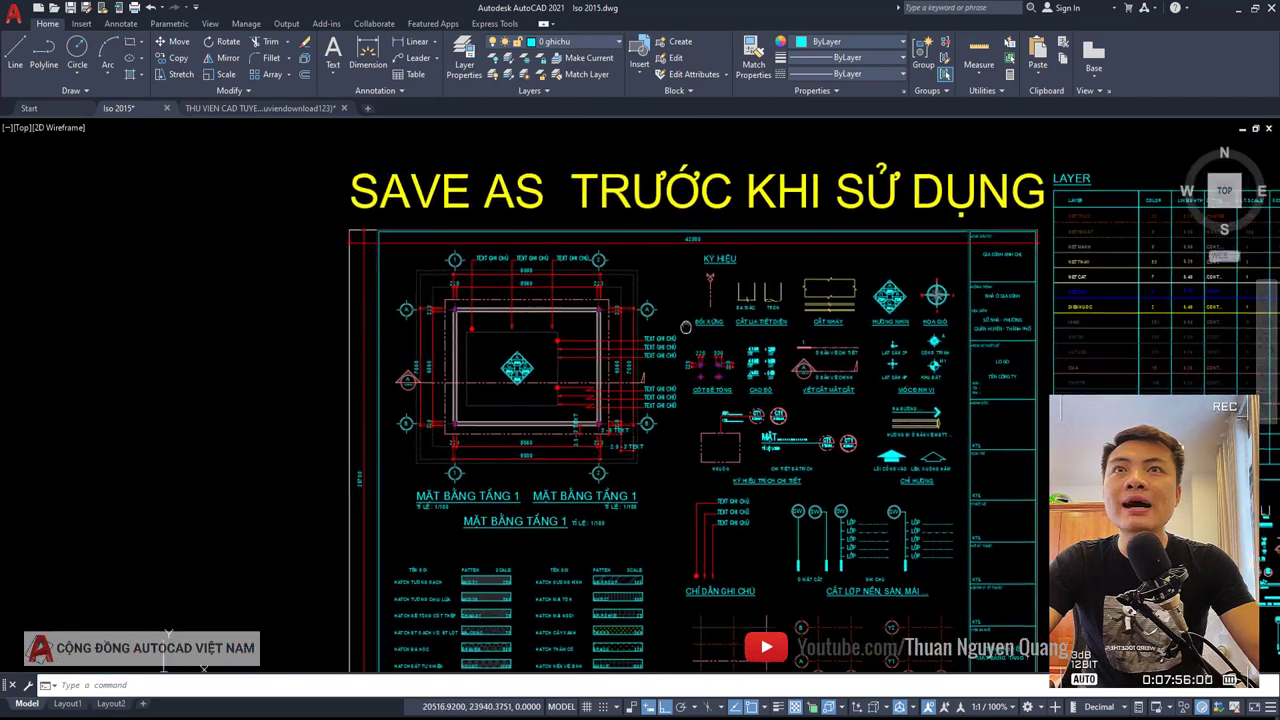
{"action": "scroll", "coordinate": [519, 352], "scroll_direction": "up", "scroll_amount": 4}
{"action": "scroll", "coordinate": [501, 393], "scroll_direction": "up", "scroll_amount": 4}
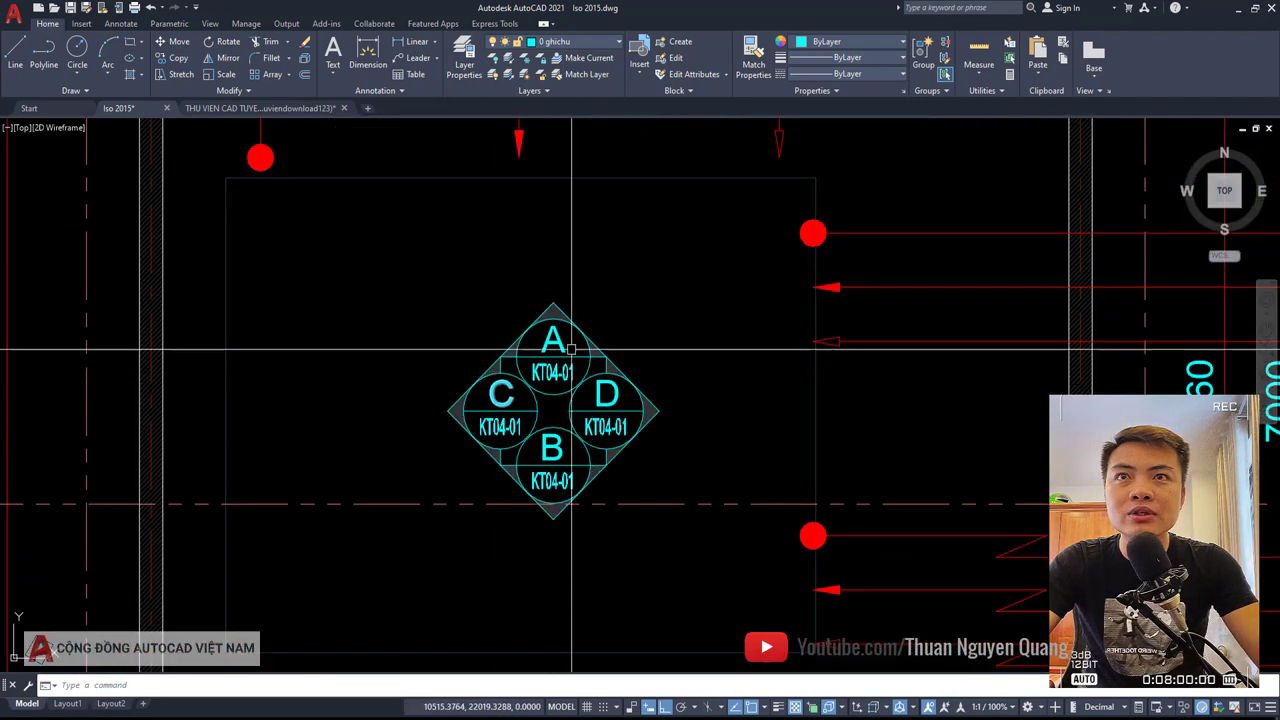
{"action": "scroll", "coordinate": [537, 378], "scroll_direction": "down", "scroll_amount": 5}
{"action": "scroll", "coordinate": [386, 240], "scroll_direction": "up", "scroll_amount": 2}
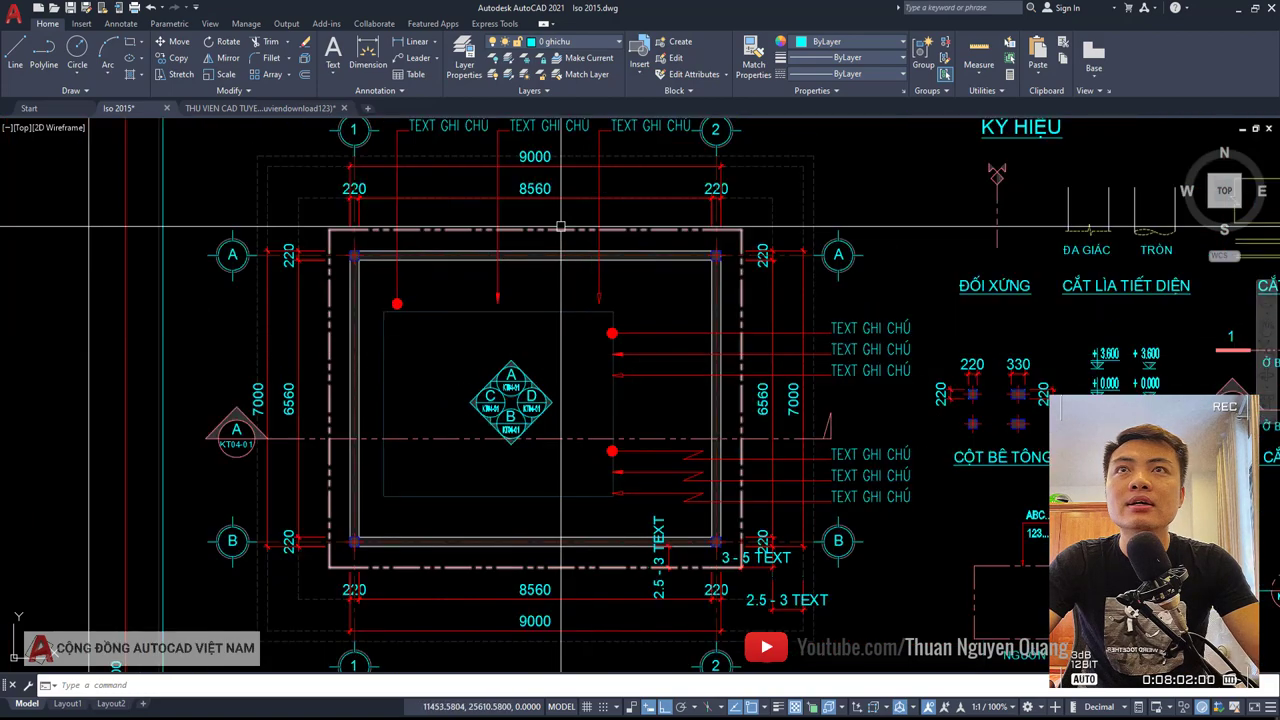
{"action": "scroll", "coordinate": [366, 243], "scroll_direction": "up", "scroll_amount": 1}
{"action": "scroll", "coordinate": [620, 340], "scroll_direction": "up", "scroll_amount": 1}
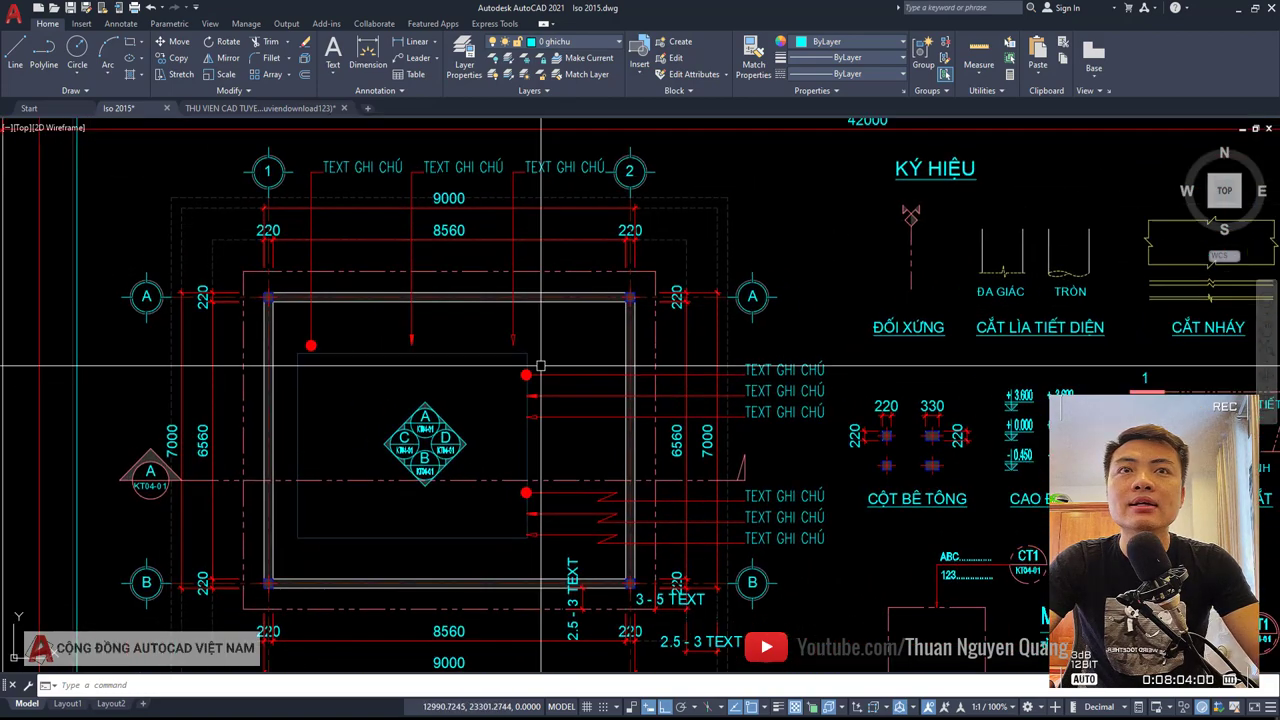
{"action": "scroll", "coordinate": [690, 260], "scroll_direction": "up", "scroll_amount": 1}
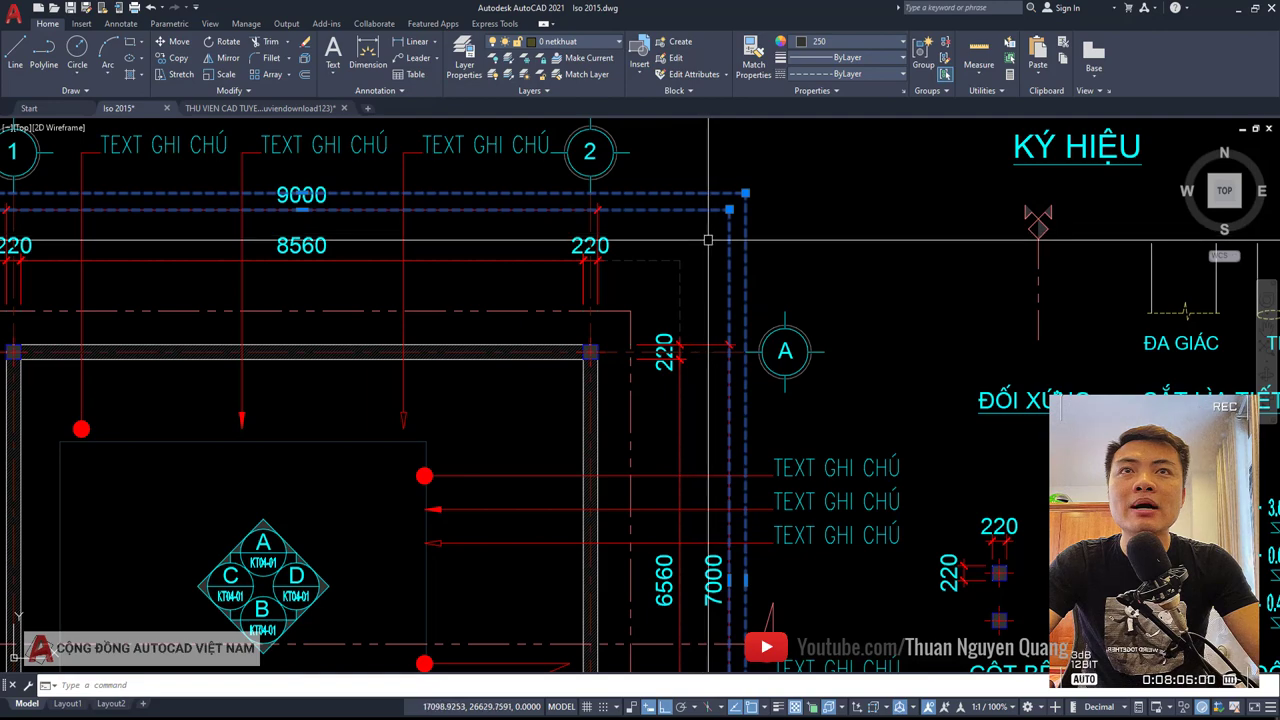
{"action": "key", "text": "Escape"}
{"action": "scroll", "coordinate": [636, 295], "scroll_direction": "down", "scroll_amount": 2}
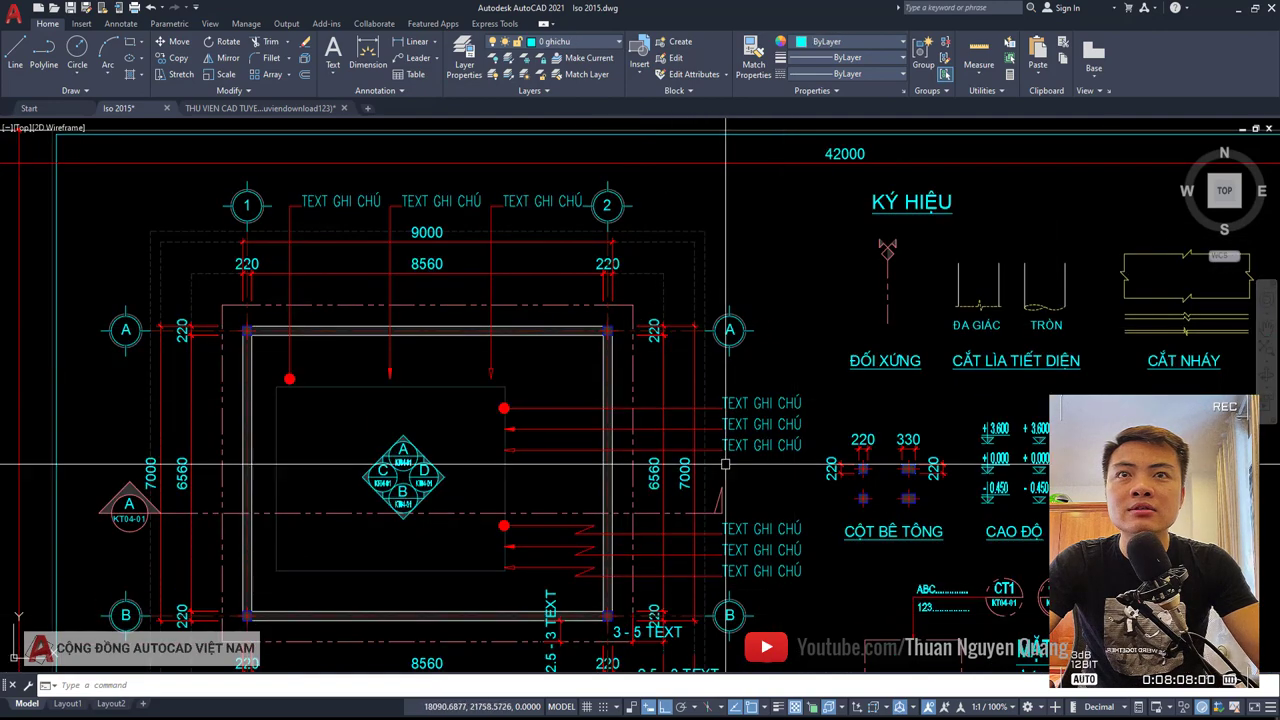
{"action": "scroll", "coordinate": [775, 465], "scroll_direction": "up", "scroll_amount": 2}
{"action": "left_click", "coordinate": [775, 465]}
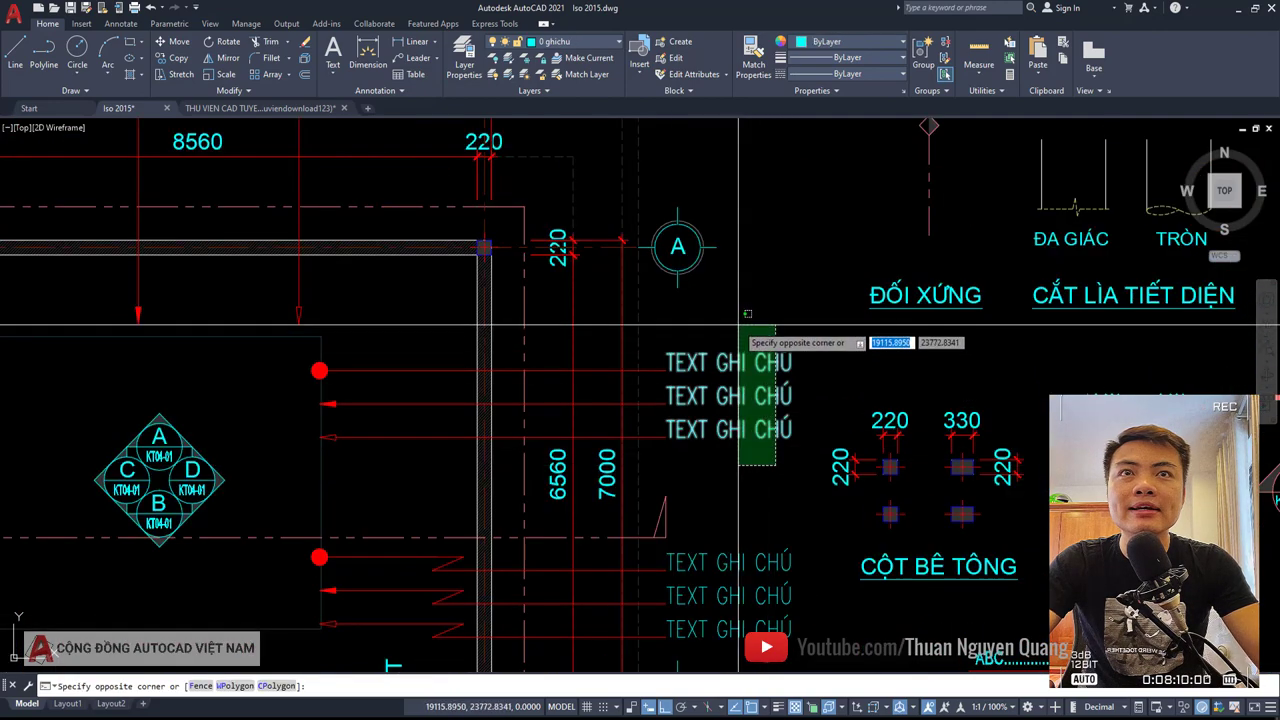
{"action": "left_click", "coordinate": [745, 332]}
{"action": "key", "text": "Escape"}
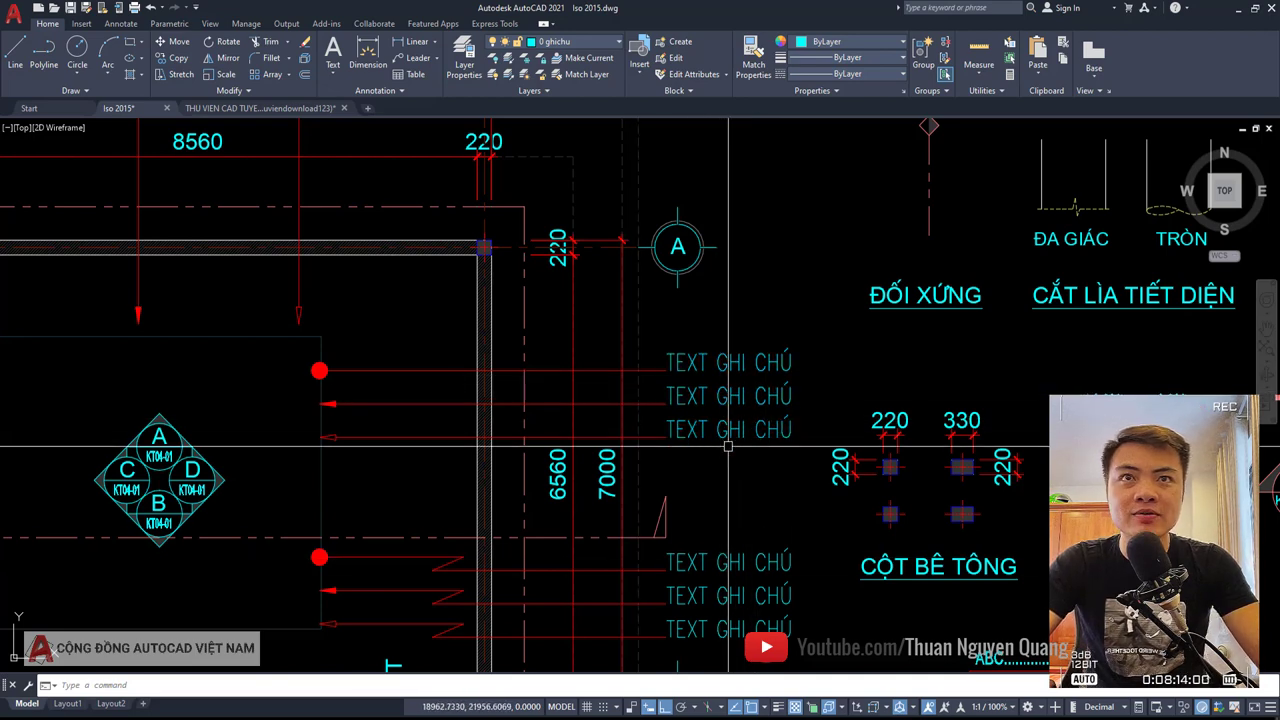
{"action": "scroll", "coordinate": [687, 381], "scroll_direction": "down", "scroll_amount": 2}
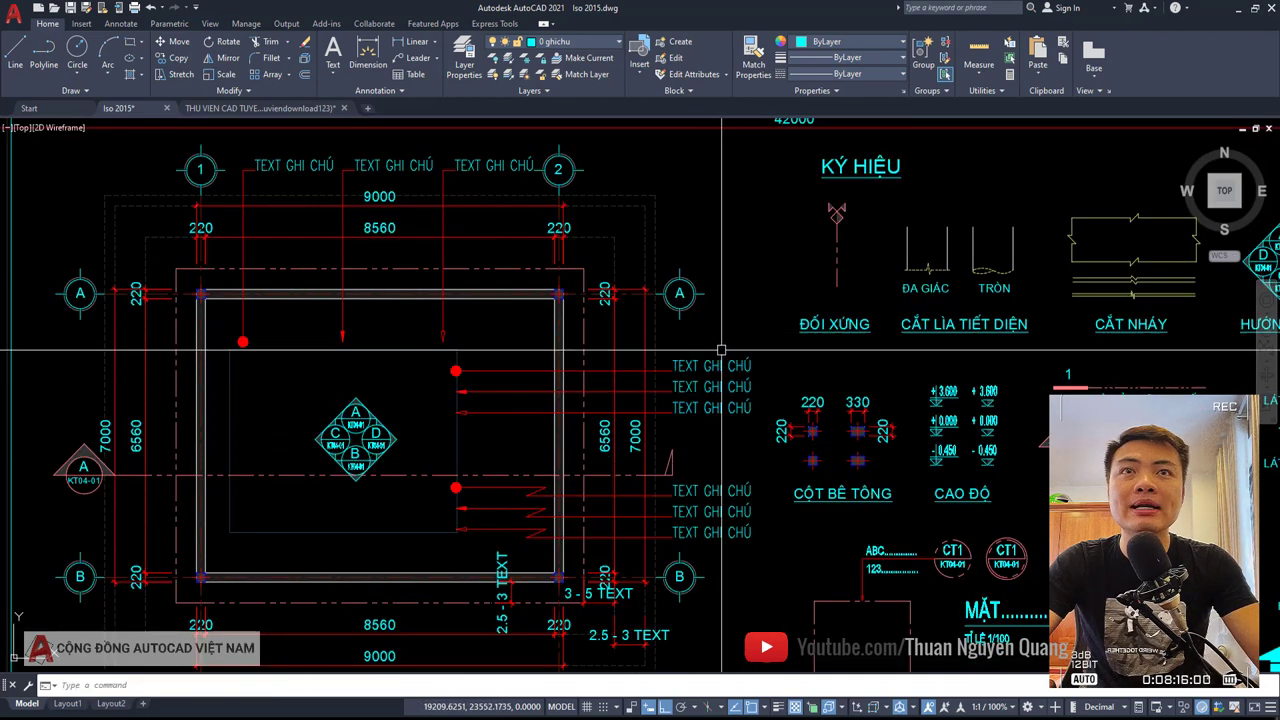
{"action": "scroll", "coordinate": [717, 360], "scroll_direction": "up", "scroll_amount": 4}
{"action": "left_click", "coordinate": [668, 365]}
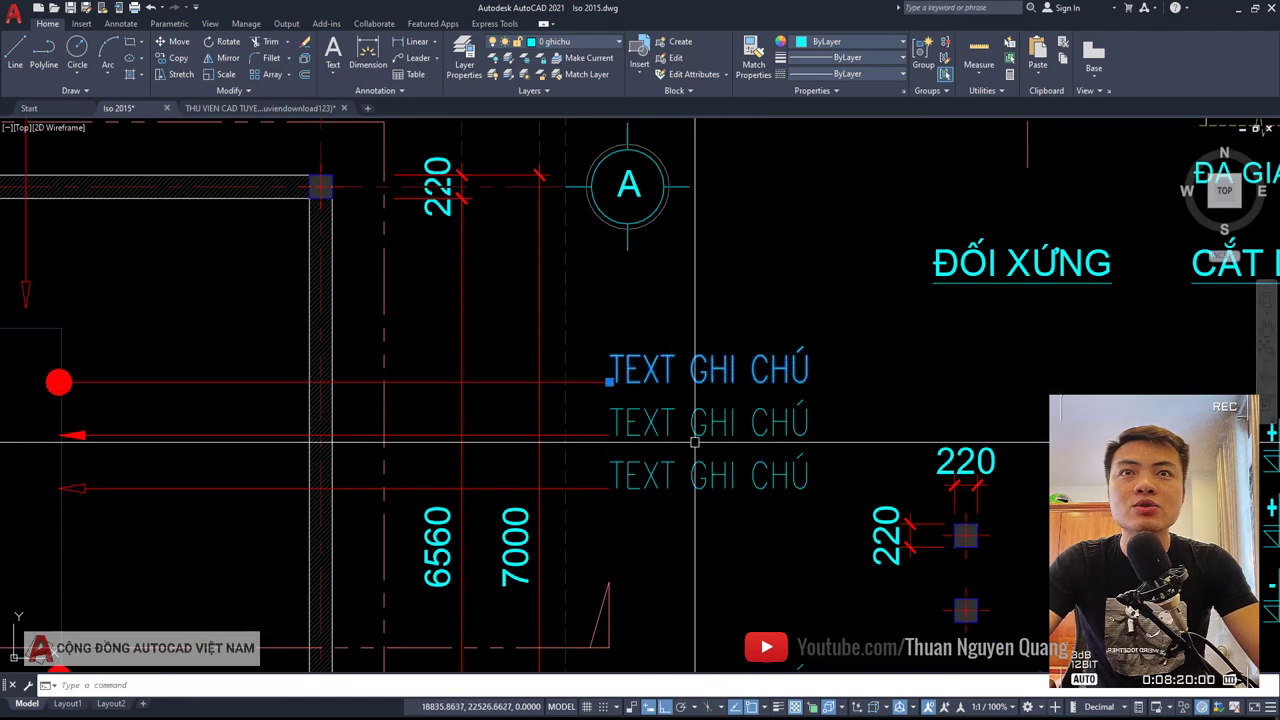
{"action": "scroll", "coordinate": [720, 340], "scroll_direction": "down", "scroll_amount": 3}
{"action": "scroll", "coordinate": [282, 376], "scroll_direction": "up", "scroll_amount": 2}
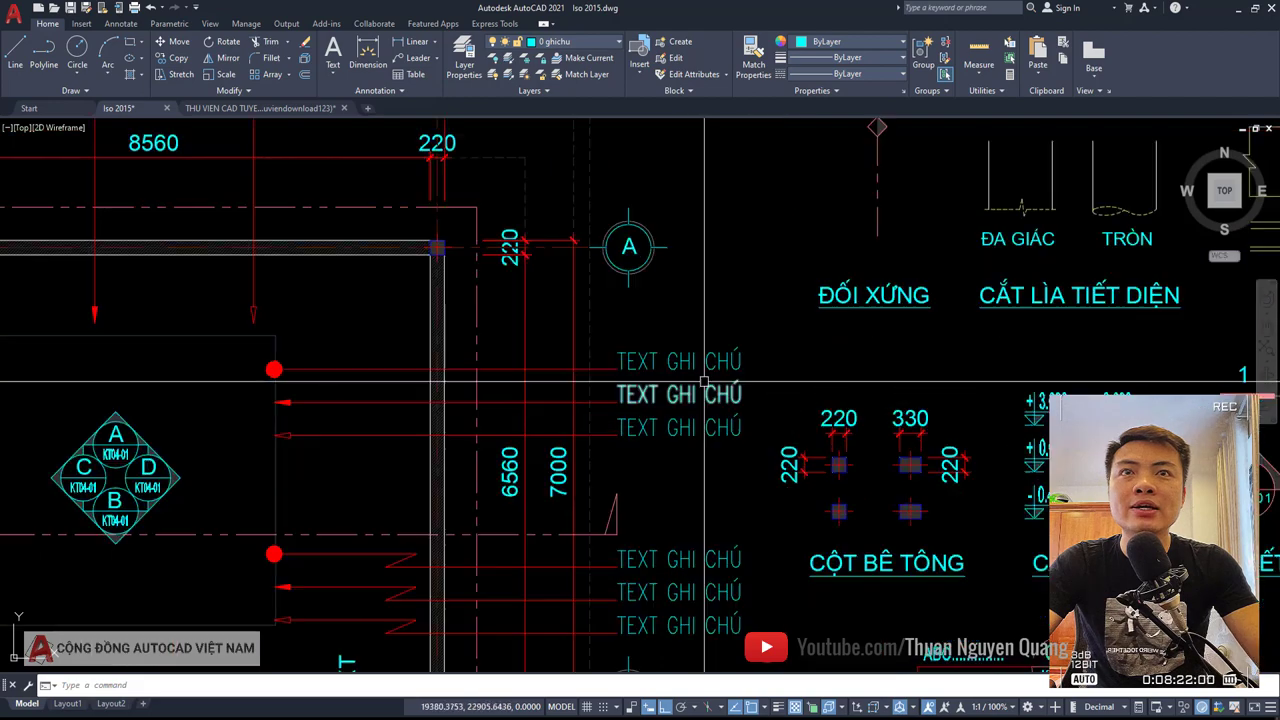
{"action": "key", "text": "Escape"}
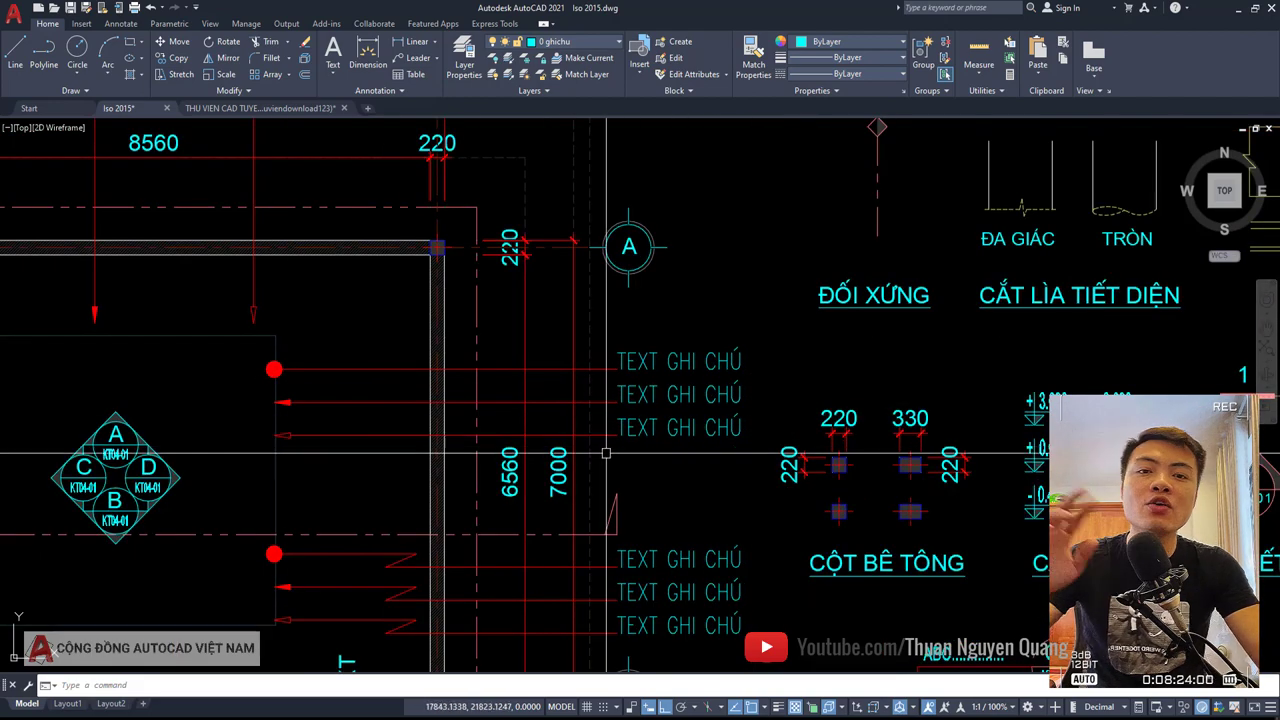
{"action": "scroll", "coordinate": [606, 453], "scroll_direction": "down", "scroll_amount": 3}
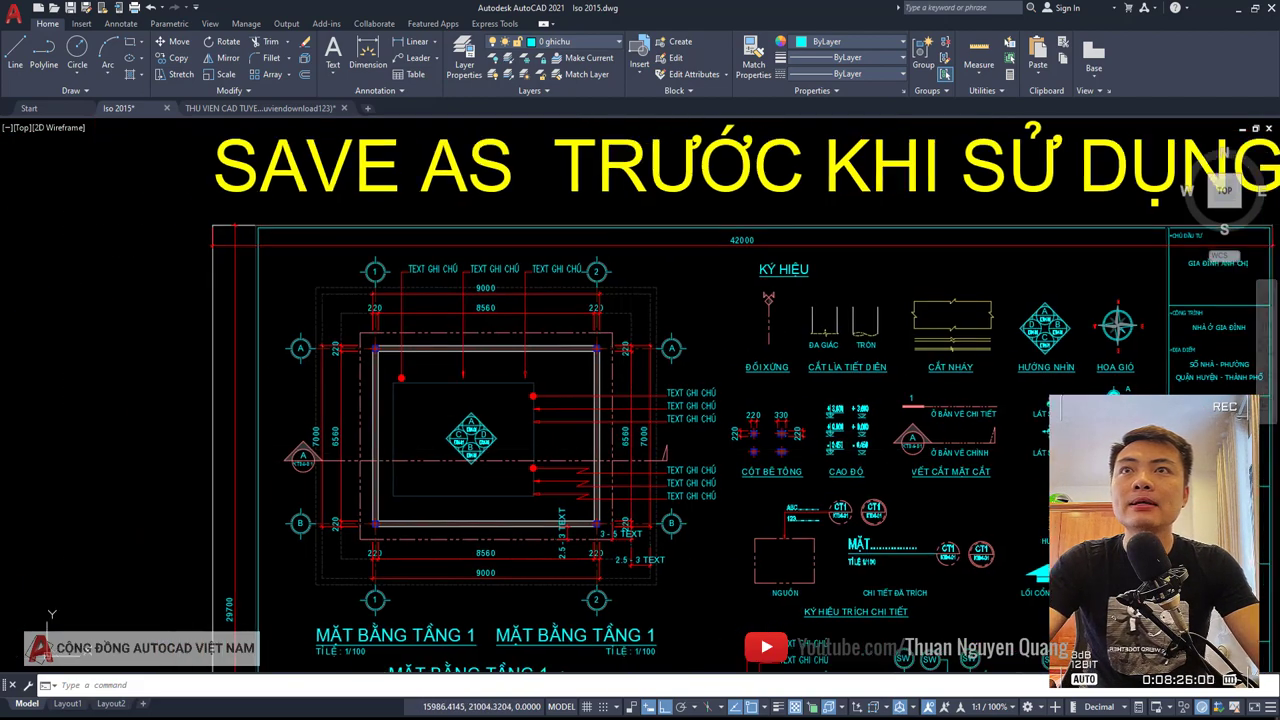
- Copy the TEXT GHI CHÚ note and its leader to open space left of the sheet
{"action": "left_click", "coordinate": [704, 386]}
{"action": "left_click", "coordinate": [706, 388]}
{"action": "scroll", "coordinate": [520, 392], "scroll_direction": "down", "scroll_amount": 2}
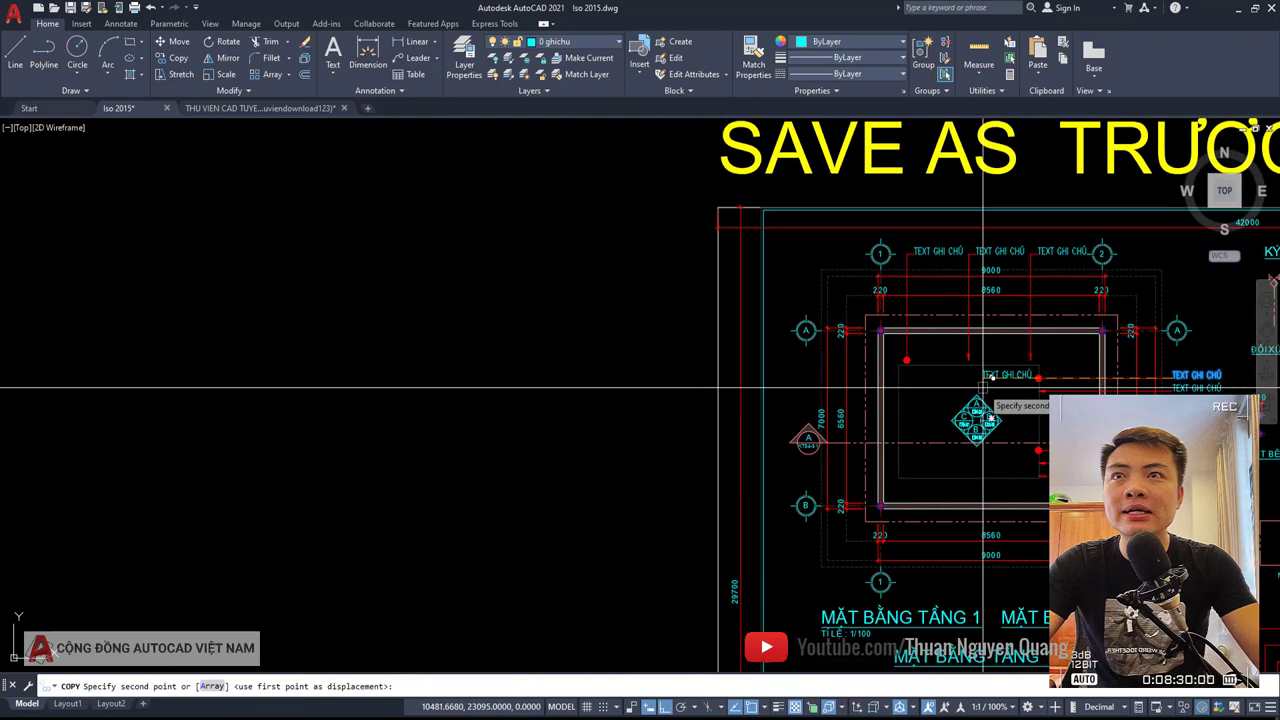
{"action": "left_click", "coordinate": [457, 391]}
{"action": "scroll", "coordinate": [1070, 388], "scroll_direction": "up", "scroll_amount": 4}
{"action": "scroll", "coordinate": [1070, 388], "scroll_direction": "down", "scroll_amount": 2}
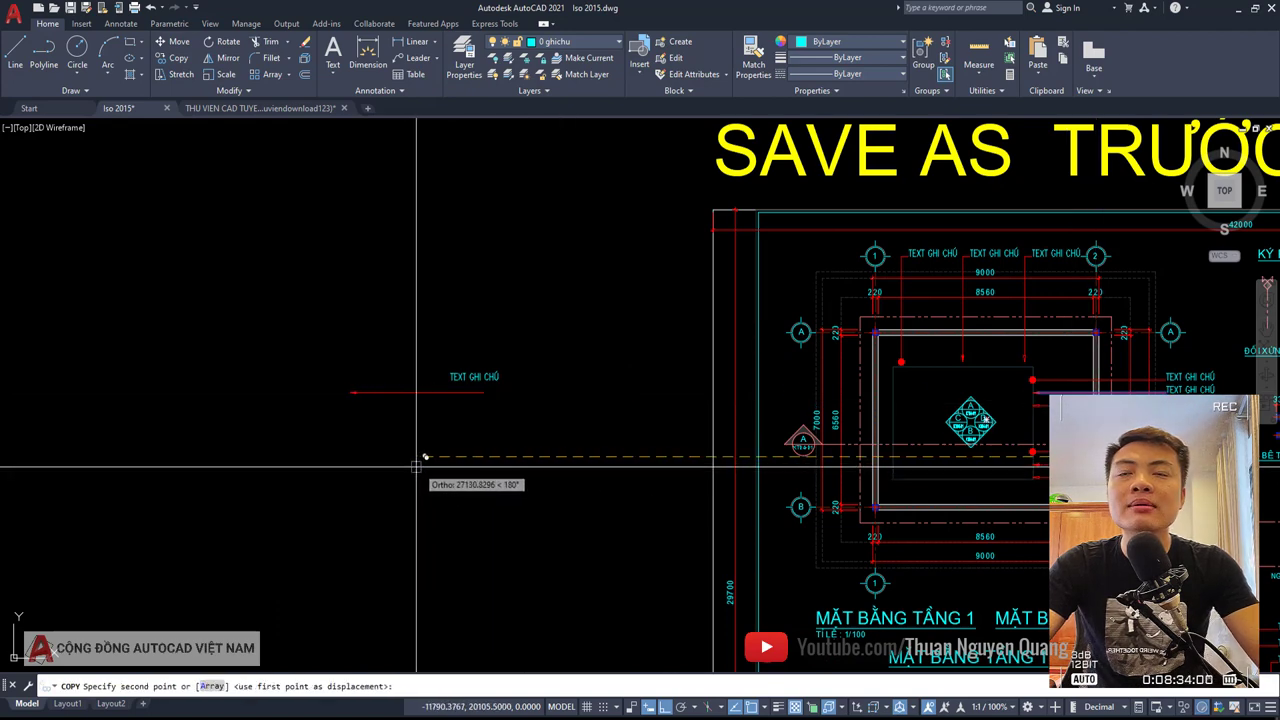
{"action": "left_click", "coordinate": [408, 420]}
{"action": "key", "text": "Escape"}
- Select the copied leader line to inspect it
{"action": "left_click", "coordinate": [354, 392]}
{"action": "left_click", "coordinate": [320, 406]}
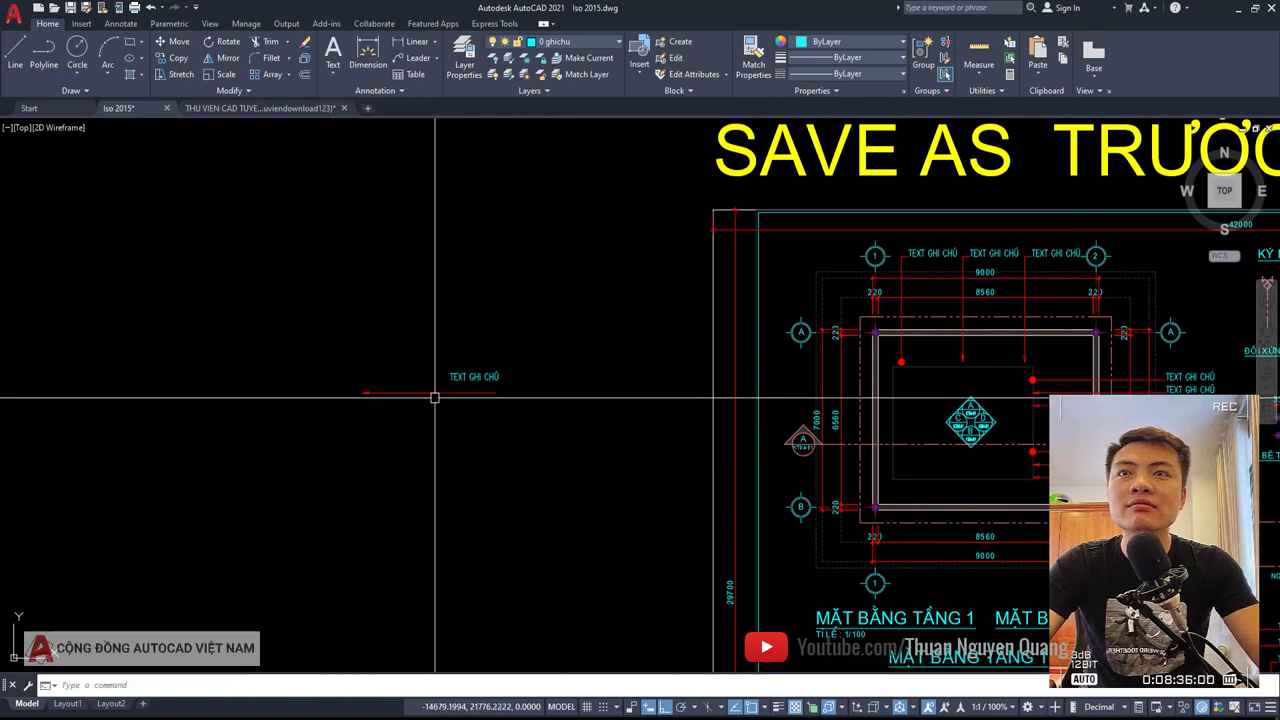
{"action": "scroll", "coordinate": [434, 397], "scroll_direction": "up", "scroll_amount": 4}
{"action": "left_click", "coordinate": [394, 390]}
{"action": "left_click", "coordinate": [337, 323]}
{"action": "left_click", "coordinate": [350, 343]}
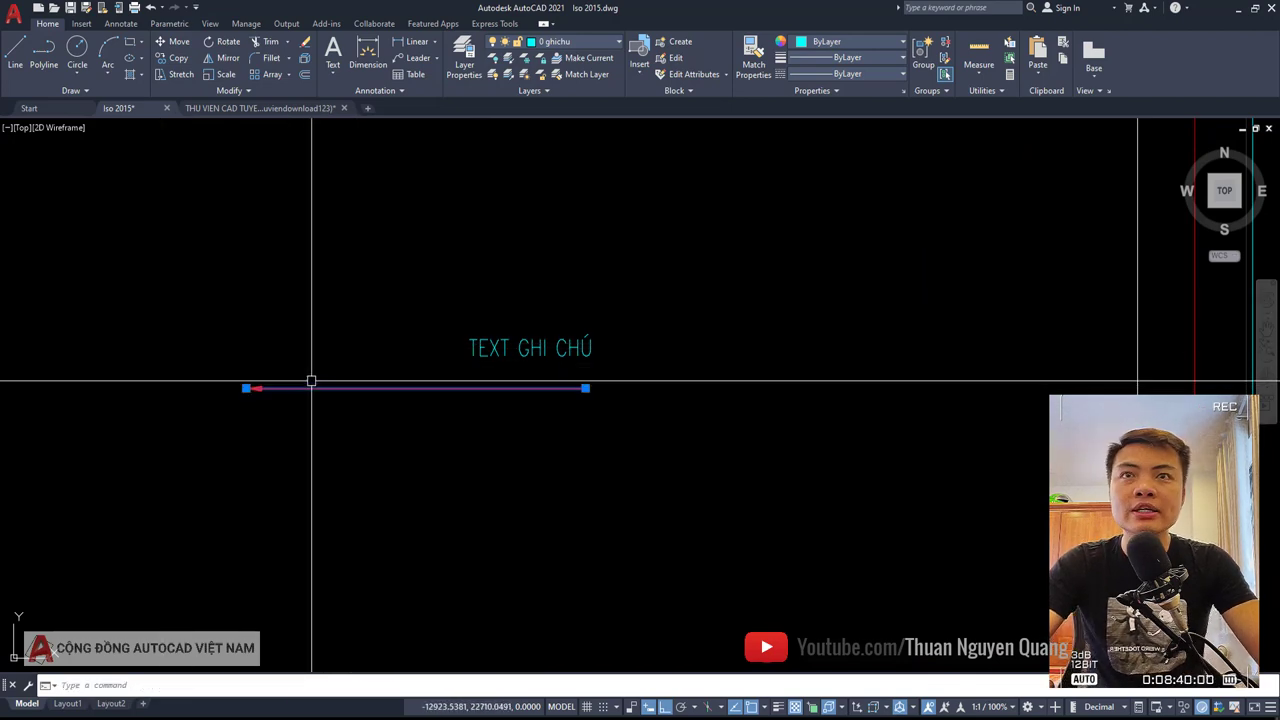
{"action": "scroll", "coordinate": [312, 381], "scroll_direction": "down", "scroll_amount": 2}
{"action": "scroll", "coordinate": [220, 457], "scroll_direction": "down", "scroll_amount": 3}
{"action": "scroll", "coordinate": [346, 443], "scroll_direction": "down", "scroll_amount": 3}
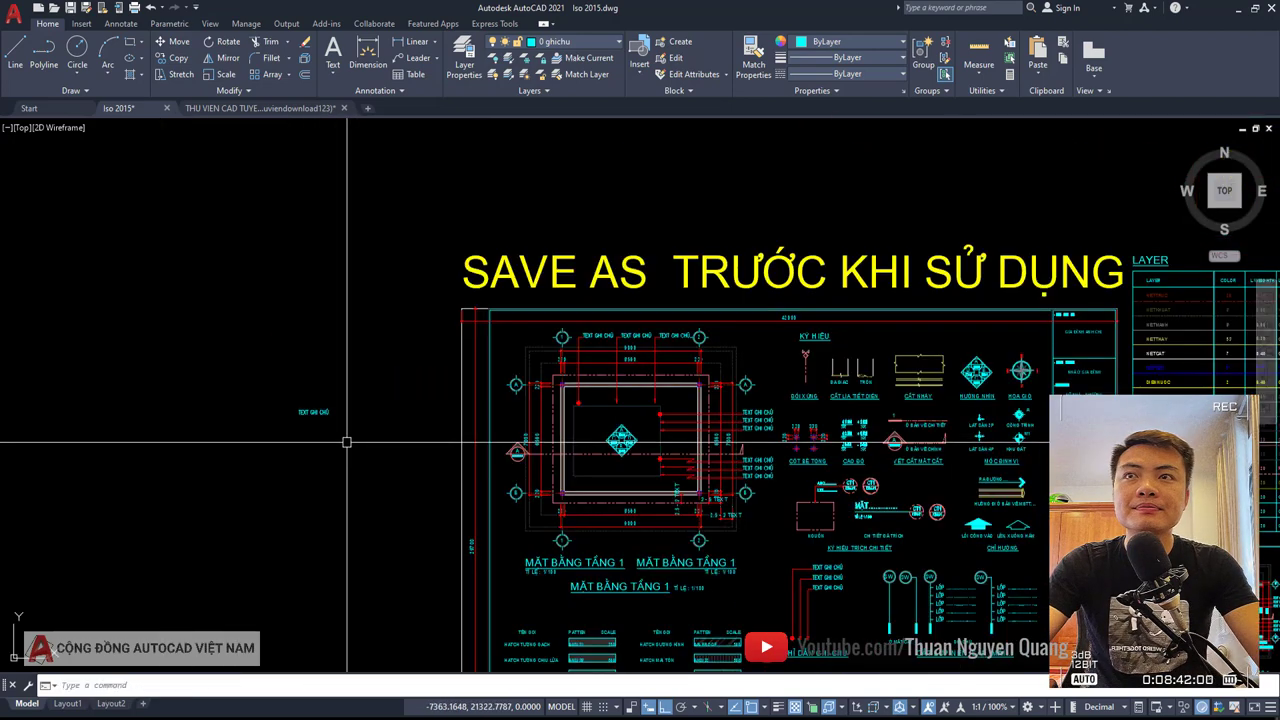
{"action": "type", "text": "e"}
{"action": "scroll", "coordinate": [430, 420], "scroll_direction": "up", "scroll_amount": 4}
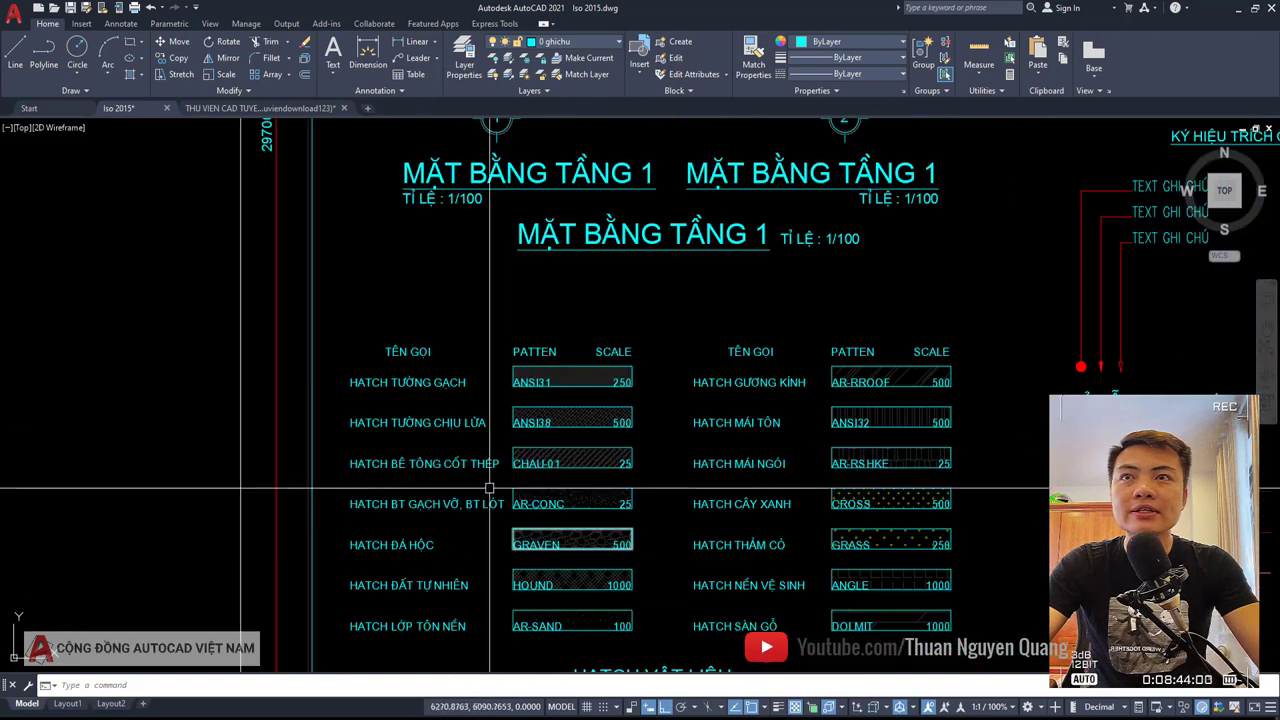
{"action": "scroll", "coordinate": [543, 420], "scroll_direction": "up", "scroll_amount": 2}
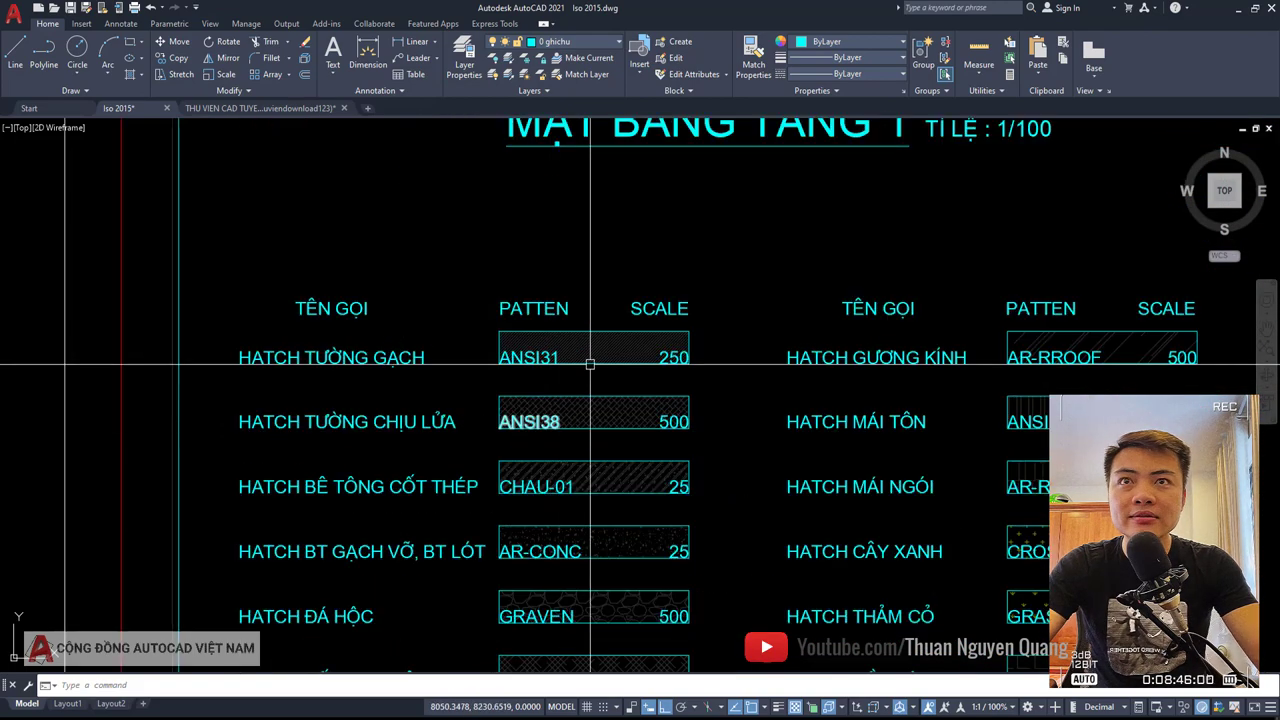
{"action": "scroll", "coordinate": [560, 357], "scroll_direction": "up", "scroll_amount": 3}
{"action": "scroll", "coordinate": [585, 354], "scroll_direction": "up", "scroll_amount": 2}
{"action": "scroll", "coordinate": [620, 358], "scroll_direction": "down", "scroll_amount": 2}
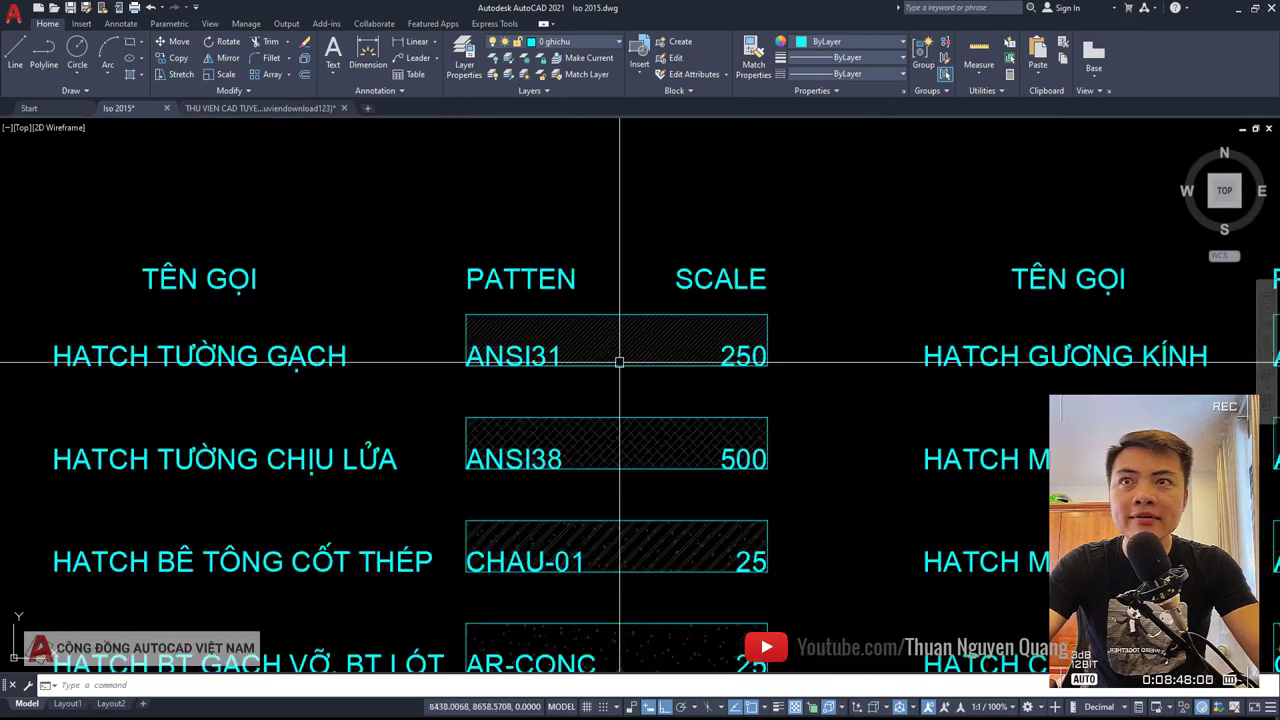
{"action": "middle_click_drag", "start_coordinate": [320, 404], "coordinate": [359, 289]}
{"action": "middle_click_drag", "start_coordinate": [400, 408], "coordinate": [432, 322]}
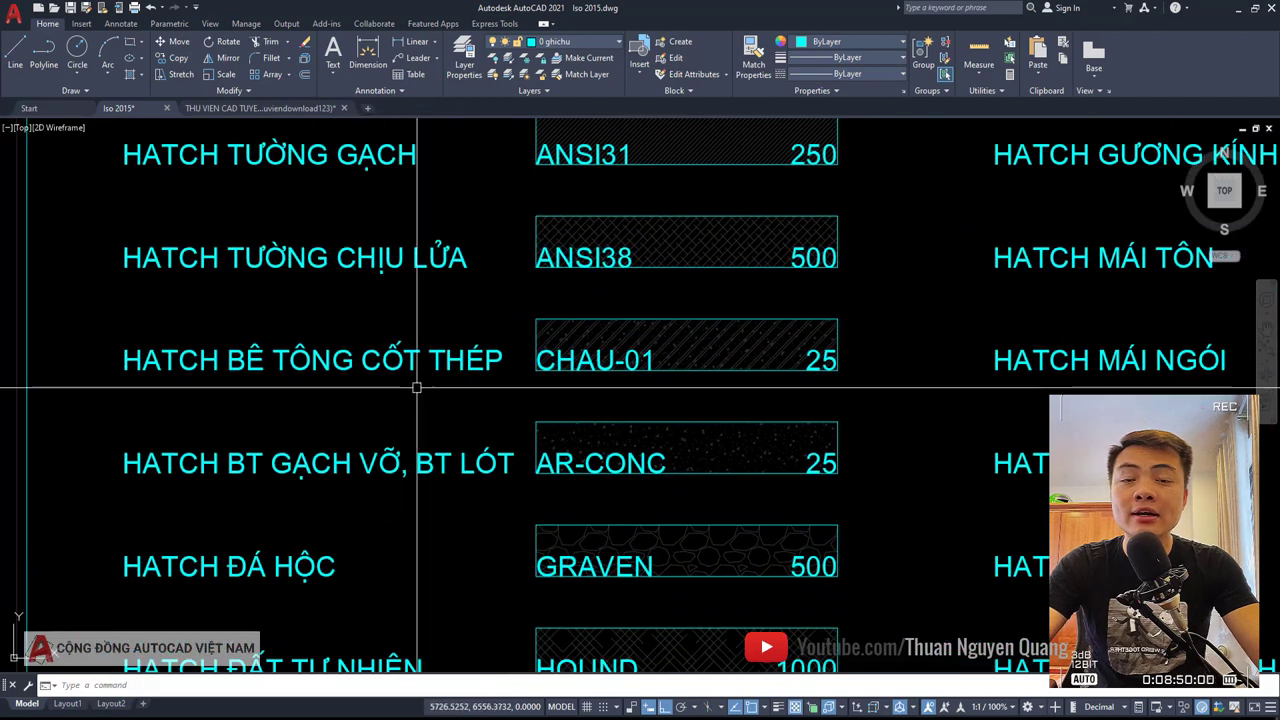
{"action": "scroll", "coordinate": [493, 434], "scroll_direction": "down", "scroll_amount": 4}
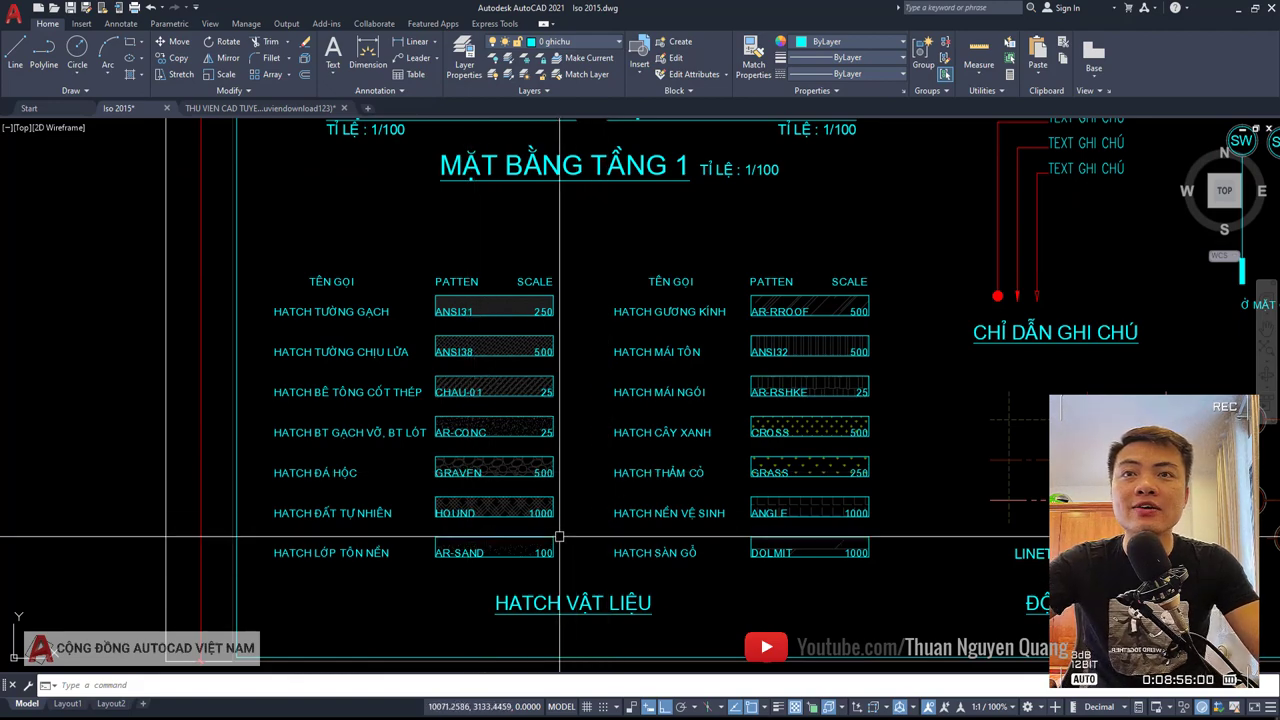
{"action": "scroll", "coordinate": [514, 554], "scroll_direction": "up", "scroll_amount": 4}
{"action": "mouse_move", "coordinate": [388, 381]}
{"action": "middle_mouse_down"}
{"action": "mouse_move", "coordinate": [663, 388]}
{"action": "mouse_move", "coordinate": [648, 438]}
{"action": "mouse_move", "coordinate": [480, 447]}
{"action": "middle_mouse_up"}
{"action": "scroll", "coordinate": [649, 434], "scroll_direction": "down", "scroll_amount": 1}
{"action": "scroll", "coordinate": [594, 451], "scroll_direction": "down", "scroll_amount": 3}
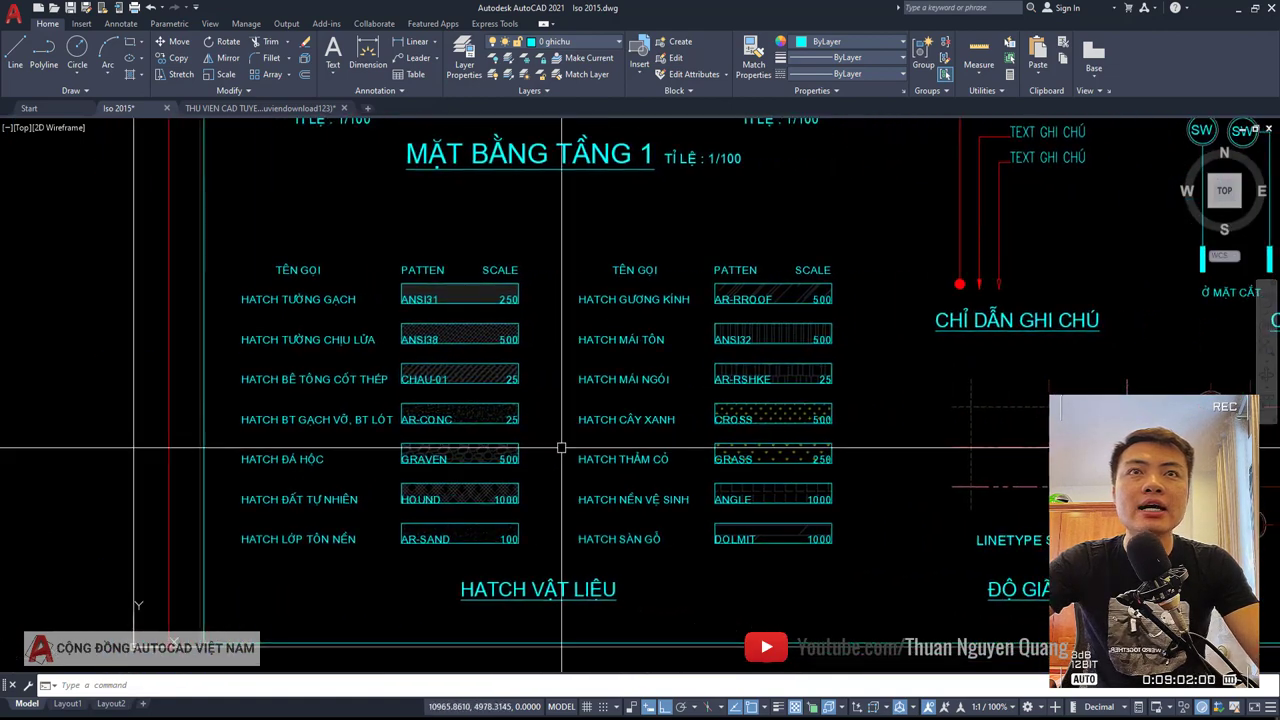
{"action": "scroll", "coordinate": [860, 318], "scroll_direction": "up", "scroll_amount": 2}
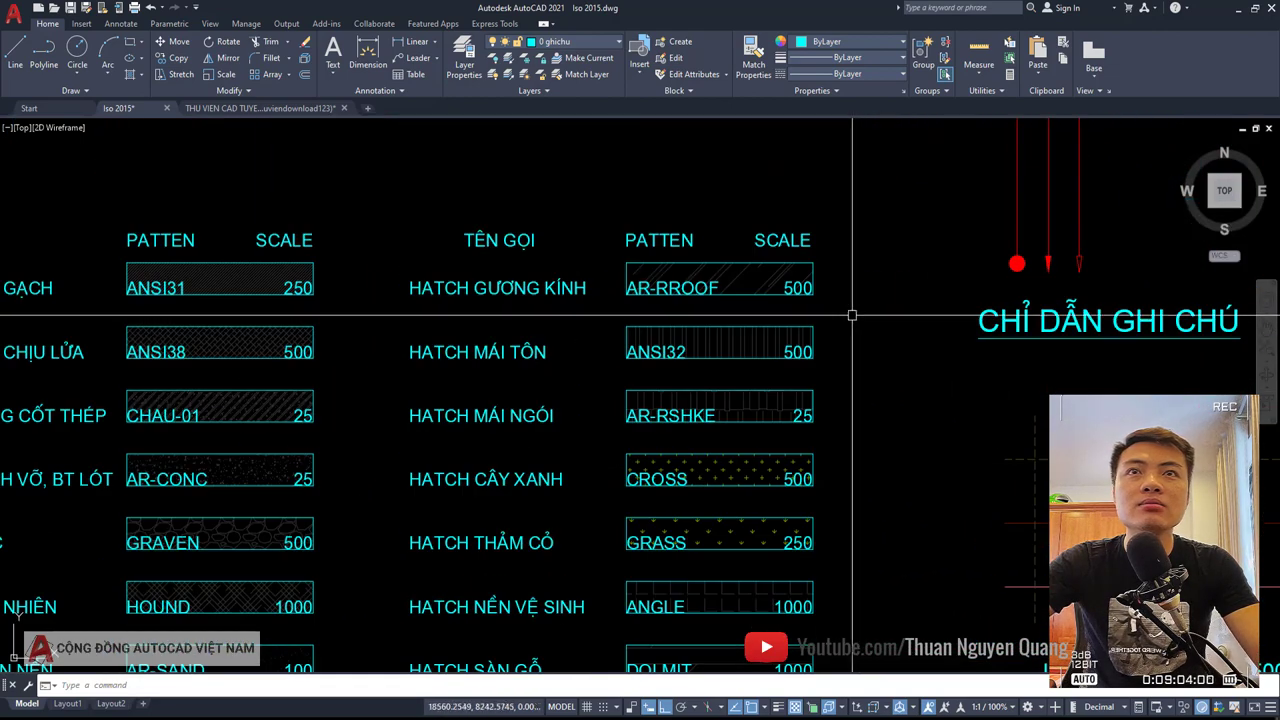
{"action": "scroll", "coordinate": [571, 329], "scroll_direction": "down", "scroll_amount": 2}
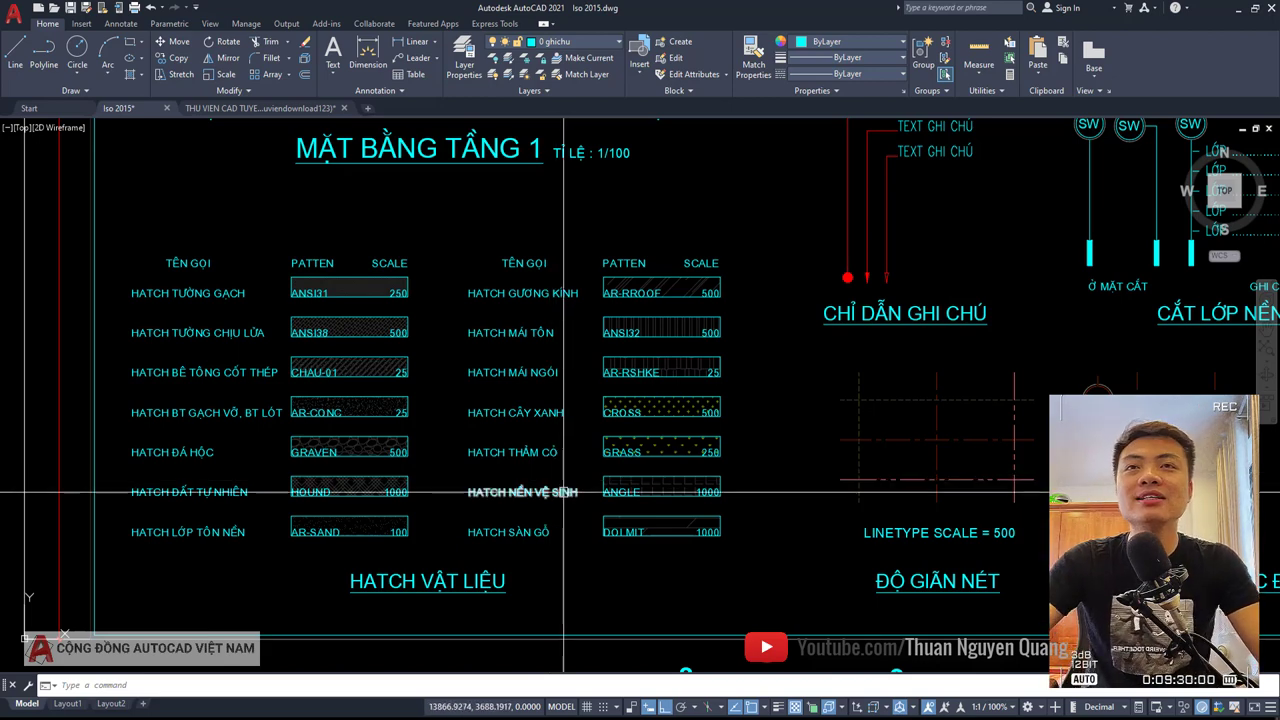
{"action": "middle_click_drag", "start_coordinate": [568, 476], "coordinate": [567, 449]}
{"action": "middle_click_drag", "start_coordinate": [466, 499], "coordinate": [473, 497]}
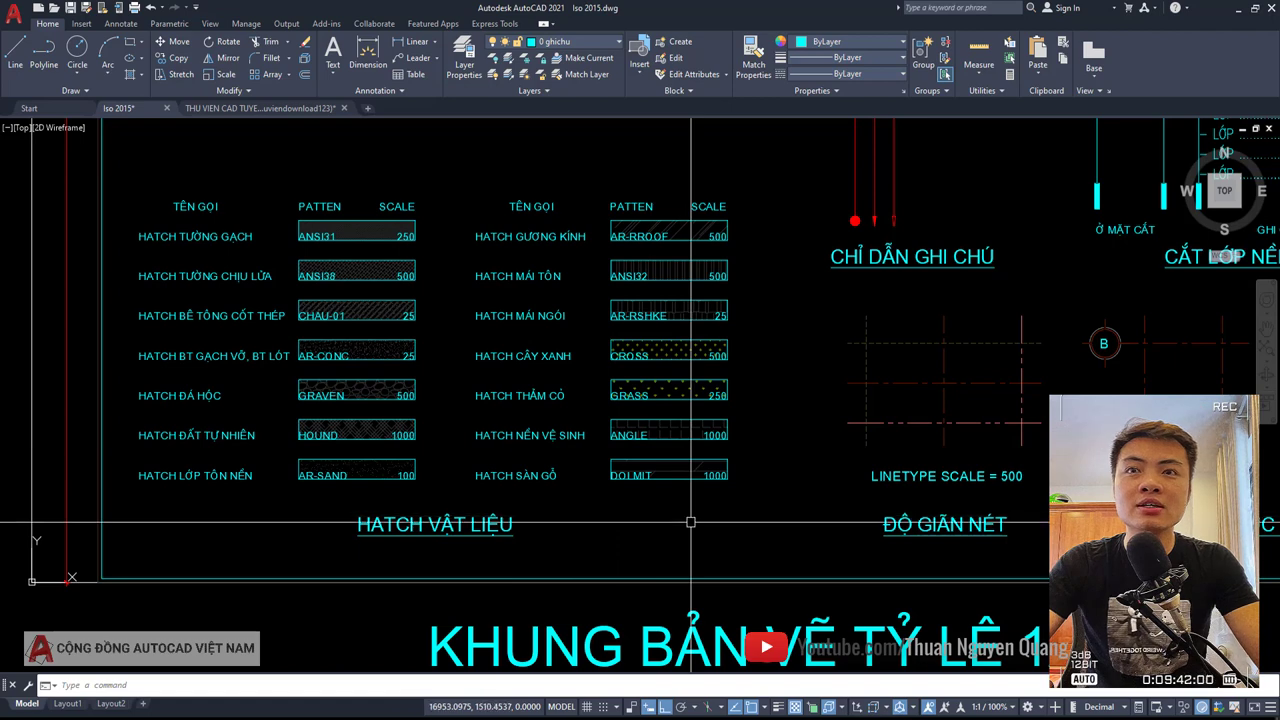
{"action": "left_click", "coordinate": [693, 556]}
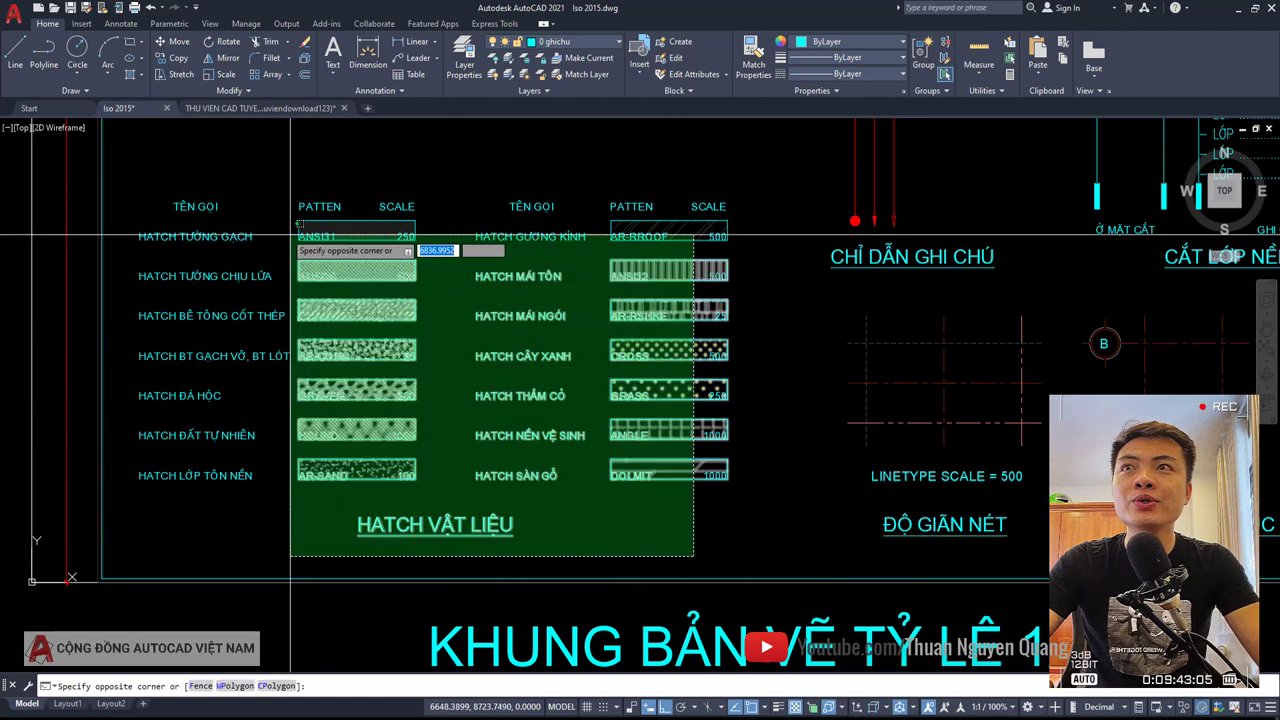
{"action": "left_click", "coordinate": [207, 187]}
{"action": "key", "text": "Escape"}
{"action": "left_click", "coordinate": [131, 178]}
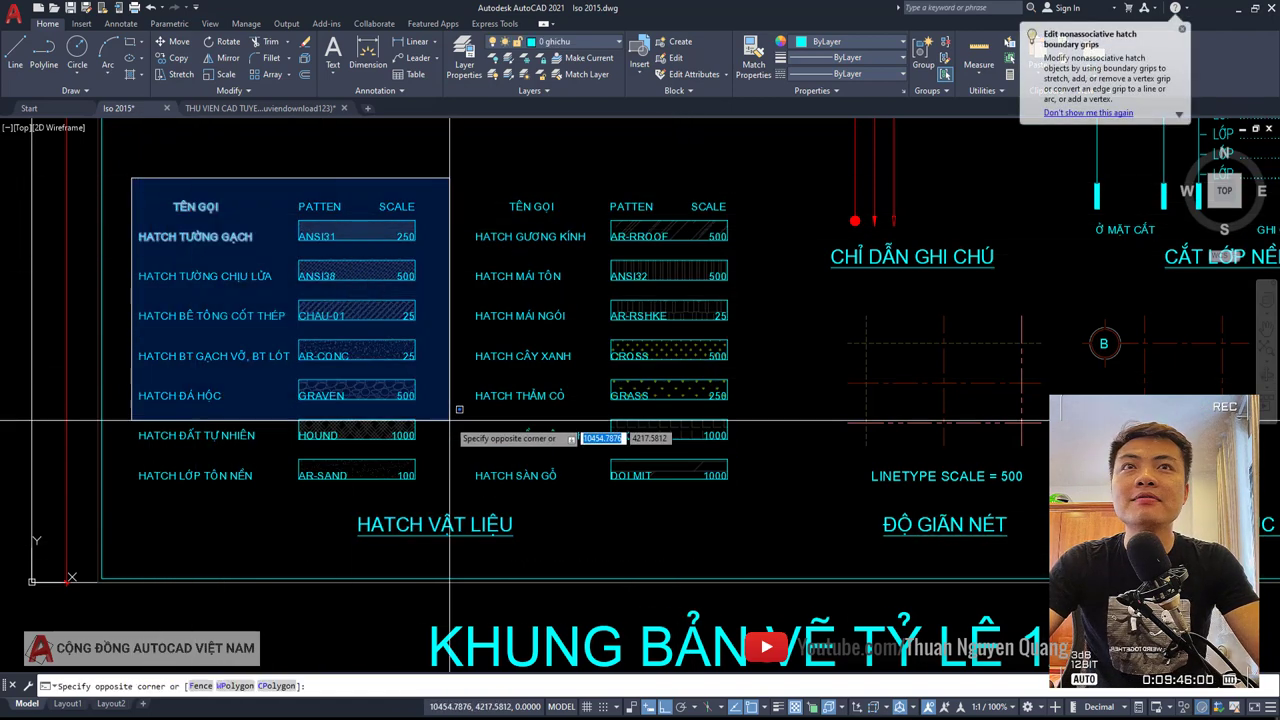
{"action": "left_click", "coordinate": [714, 535]}
{"action": "key", "text": "Escape"}
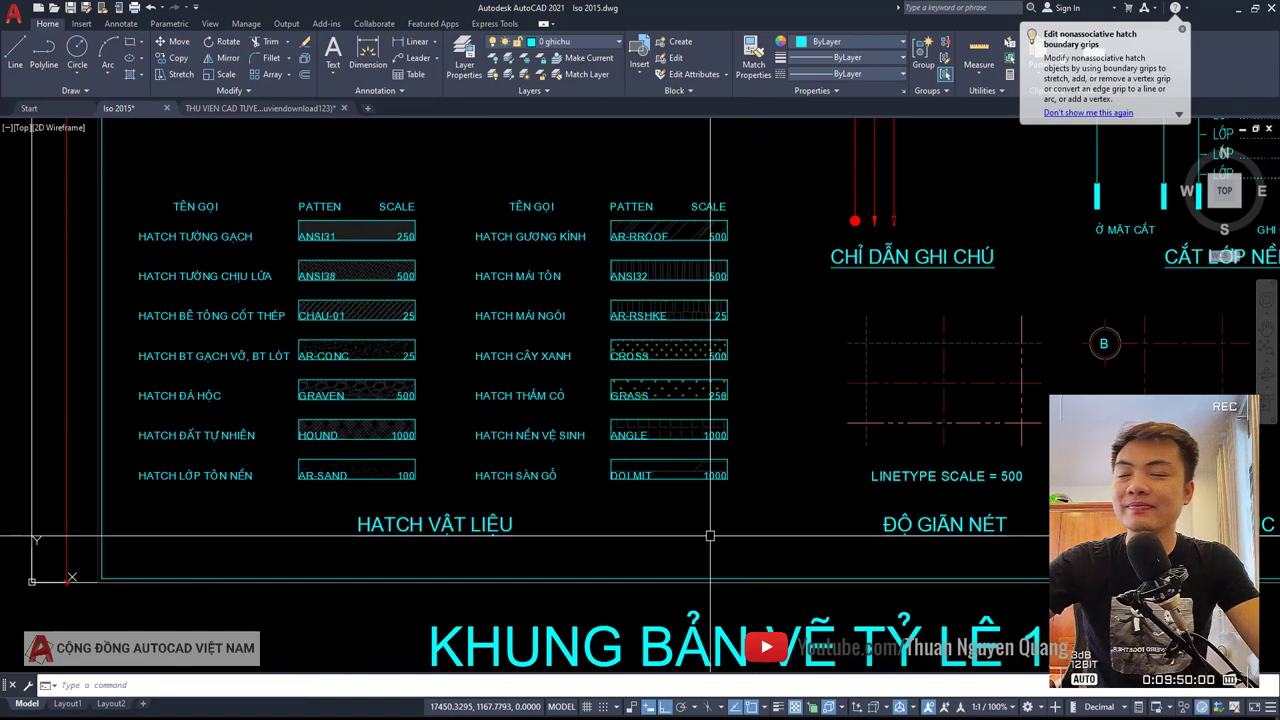
{"action": "left_click", "coordinate": [685, 555]}
{"action": "left_click", "coordinate": [200, 193]}
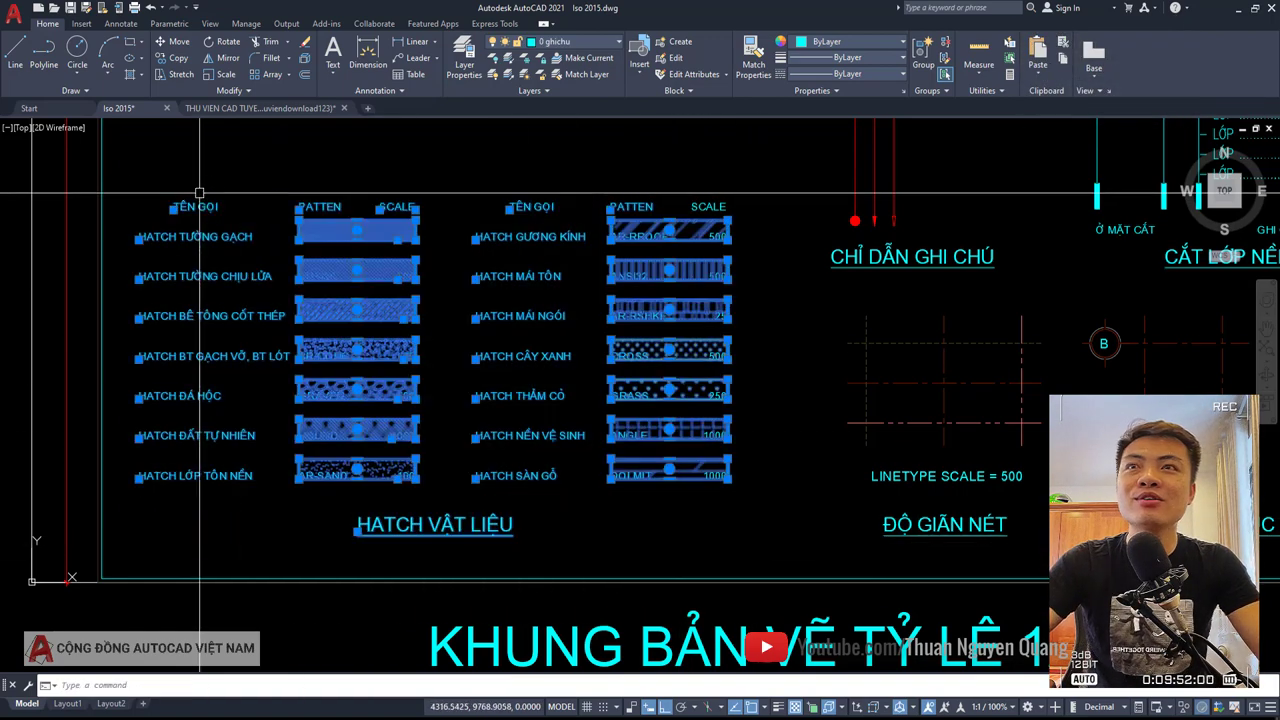
{"action": "key", "text": "Escape"}
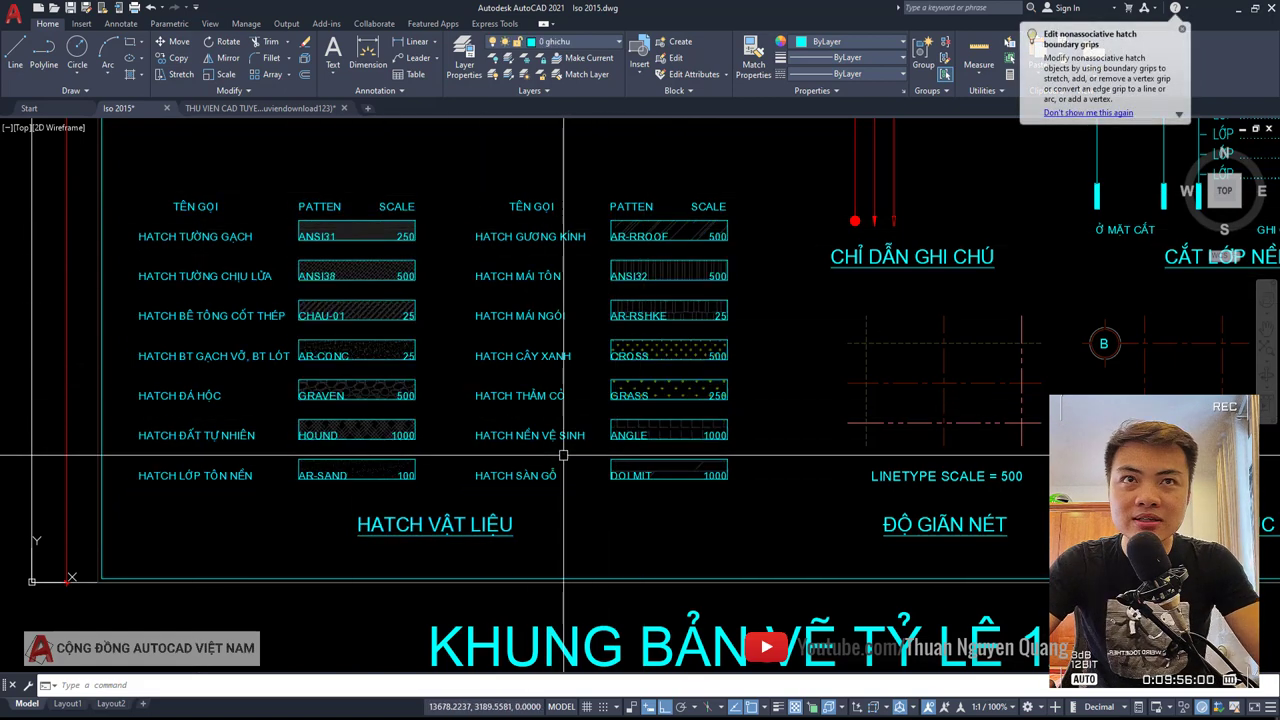
{"action": "left_click", "coordinate": [653, 546]}
{"action": "left_click", "coordinate": [206, 170]}
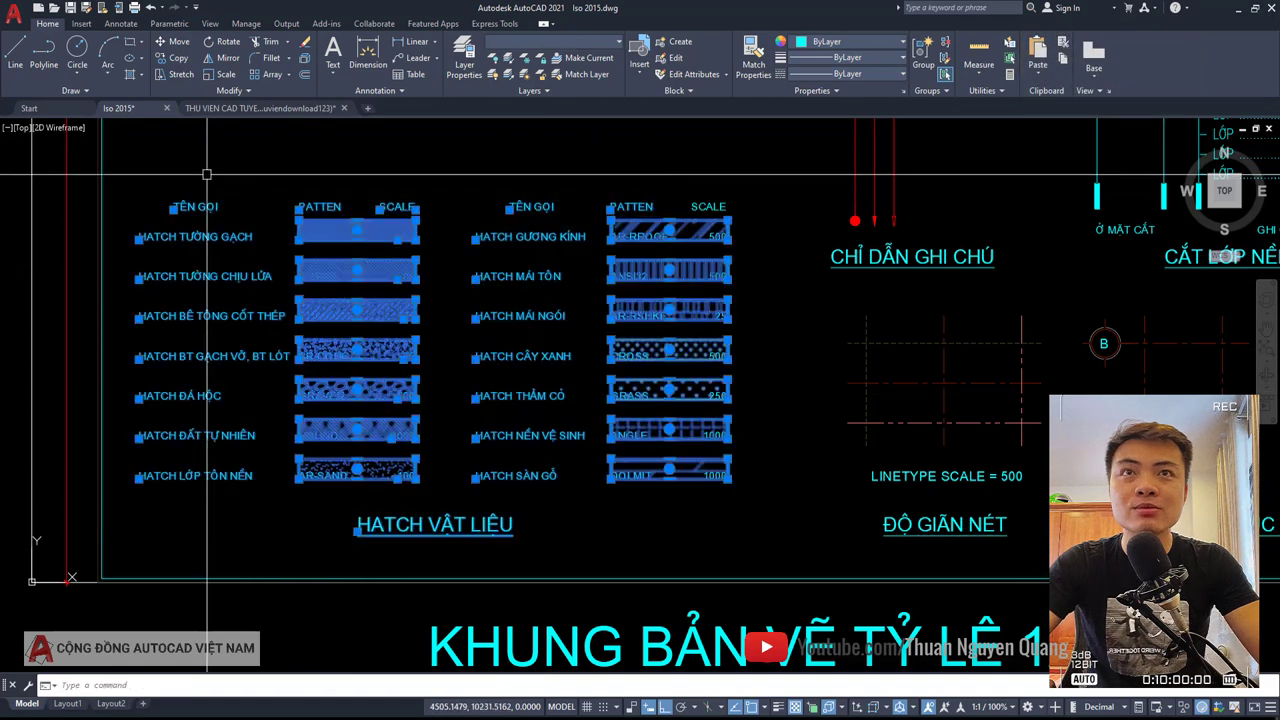
{"action": "key", "text": "Escape"}
{"action": "left_click", "coordinate": [686, 556]}
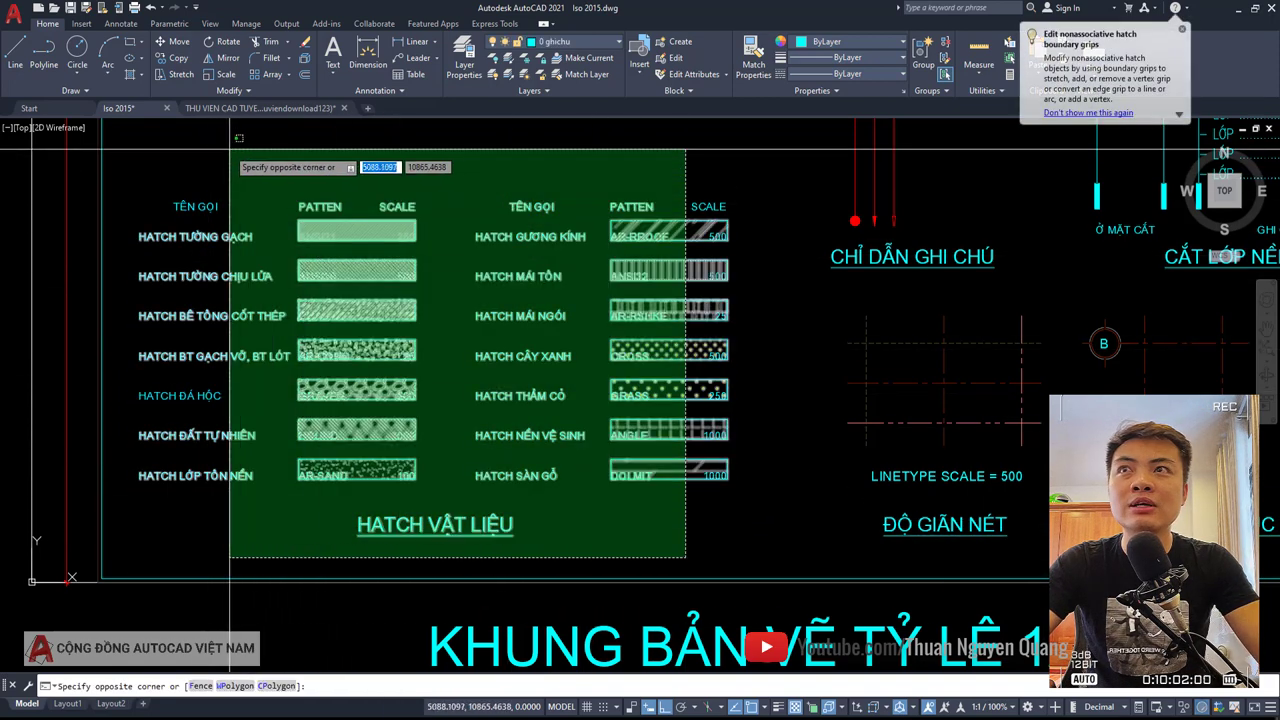
{"action": "left_click", "coordinate": [266, 151]}
{"action": "key", "text": "Escape"}
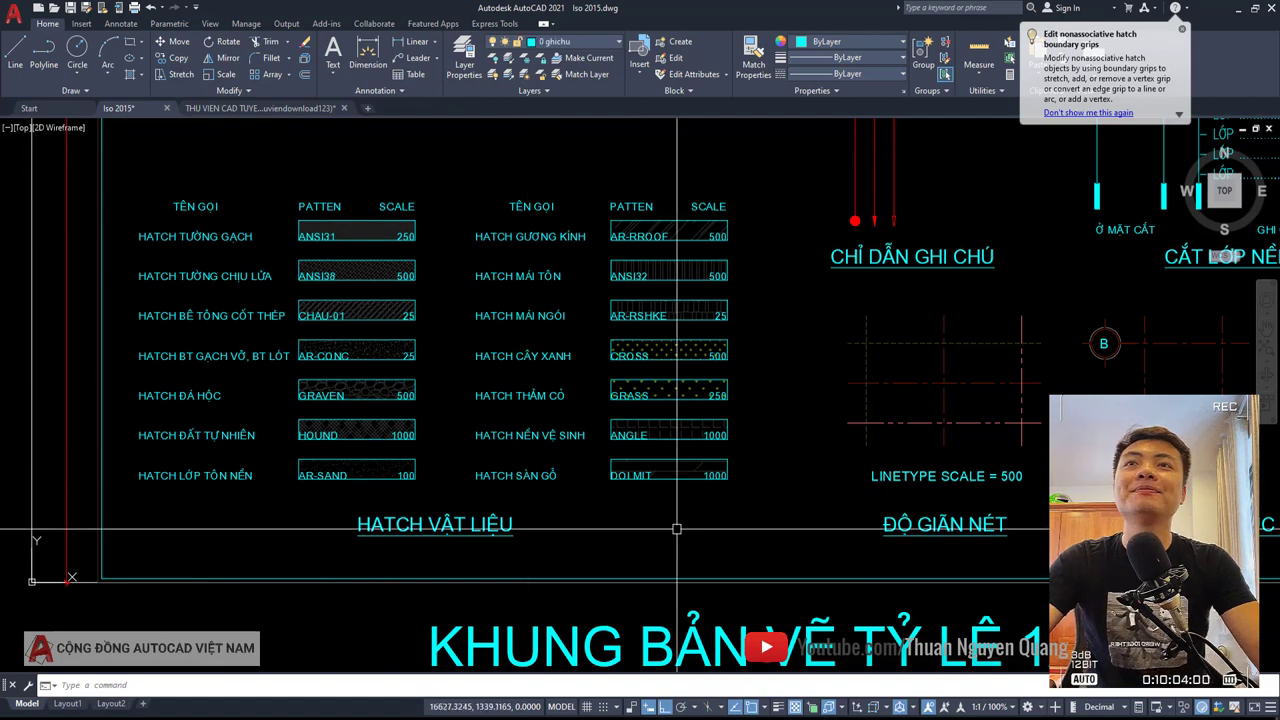
- Zoom and pan to the TRỤC ĐỊNH VỊ grid axis bubbles and LINETYPE SCALE = 500 sample
{"action": "scroll", "coordinate": [577, 400], "scroll_direction": "down", "scroll_amount": 3}
{"action": "scroll", "coordinate": [590, 366], "scroll_direction": "up", "scroll_amount": 1}
{"action": "scroll", "coordinate": [553, 417], "scroll_direction": "up", "scroll_amount": 2}
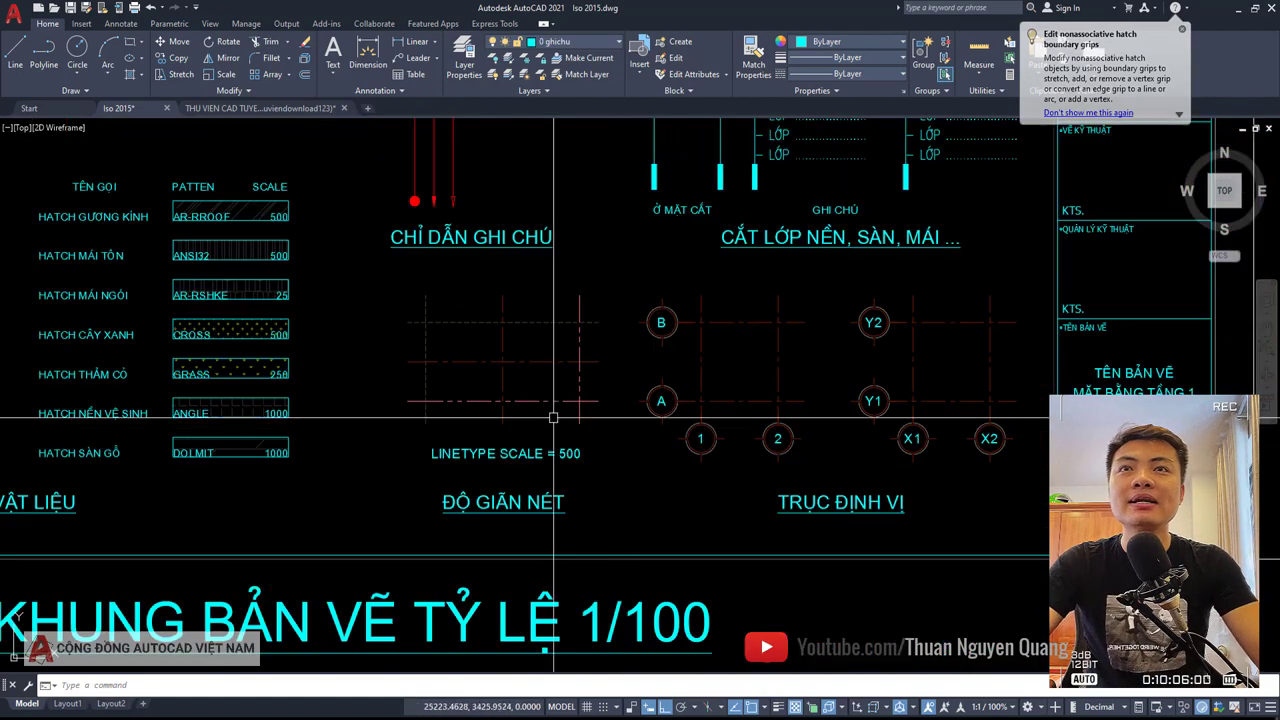
{"action": "scroll", "coordinate": [486, 364], "scroll_direction": "up", "scroll_amount": 2}
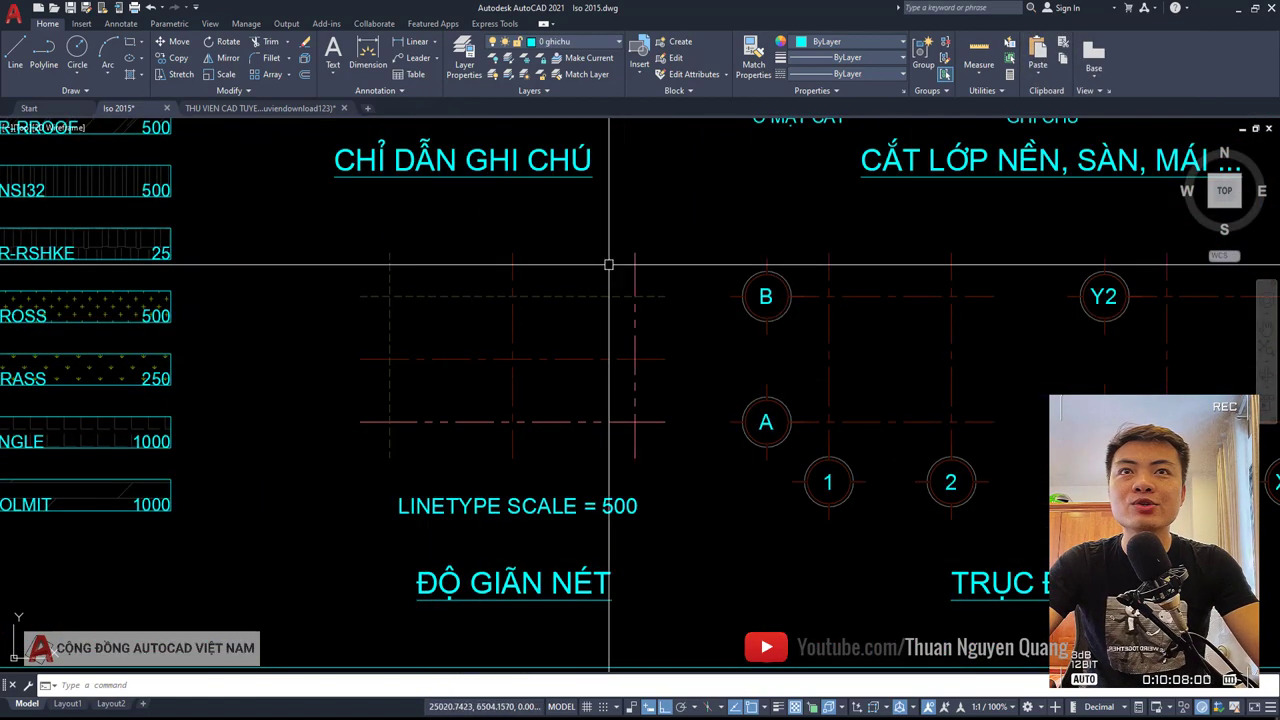
{"action": "middle_click_drag", "start_coordinate": [561, 393], "coordinate": [262, 368]}
{"action": "scroll", "coordinate": [570, 430], "scroll_direction": "up", "scroll_amount": 2}
- Window-select grid axis bubble 1, then clear the selection
{"action": "left_click", "coordinate": [590, 432]}
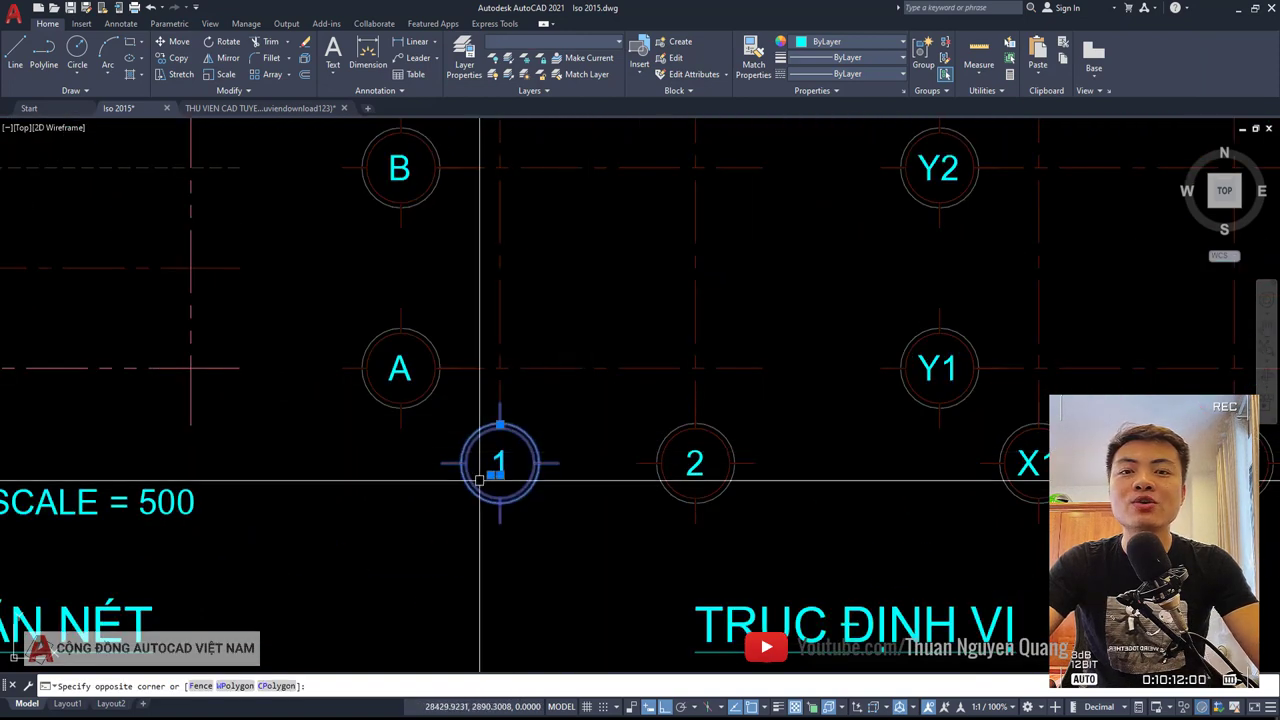
{"action": "left_click", "coordinate": [480, 481]}
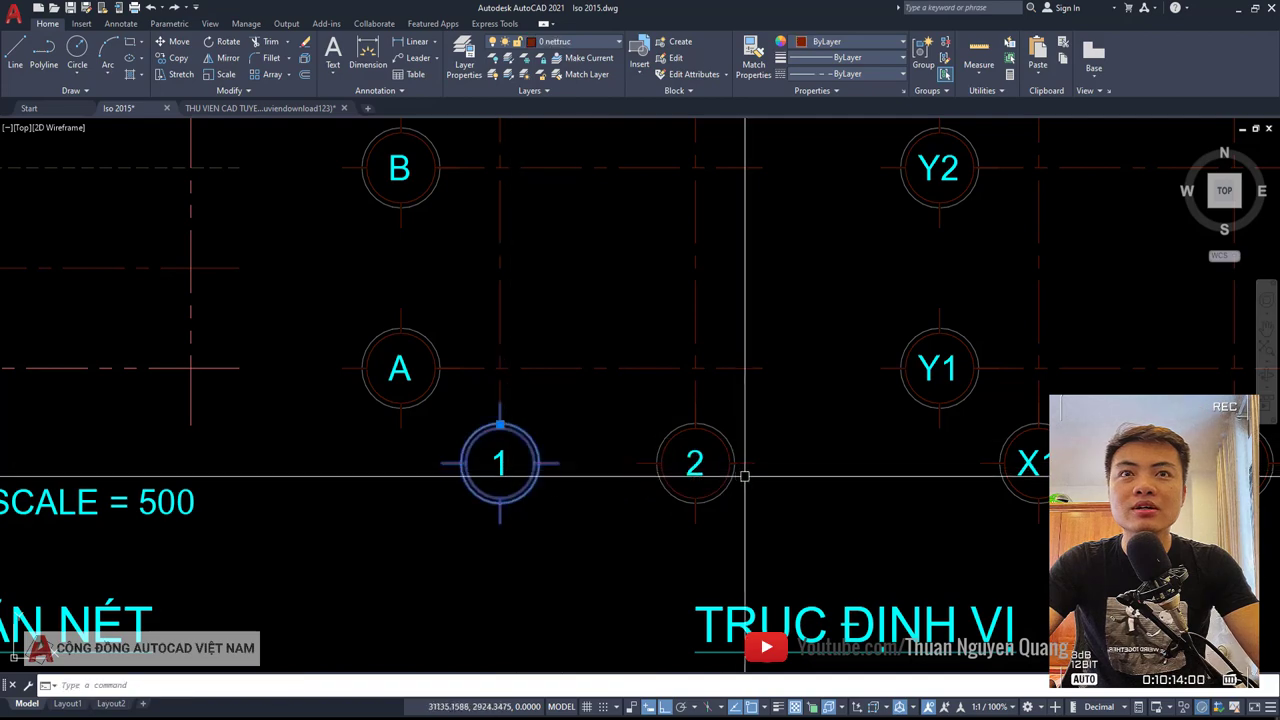
{"action": "key", "text": "Escape"}
{"action": "scroll", "coordinate": [485, 411], "scroll_direction": "down", "scroll_amount": 2}
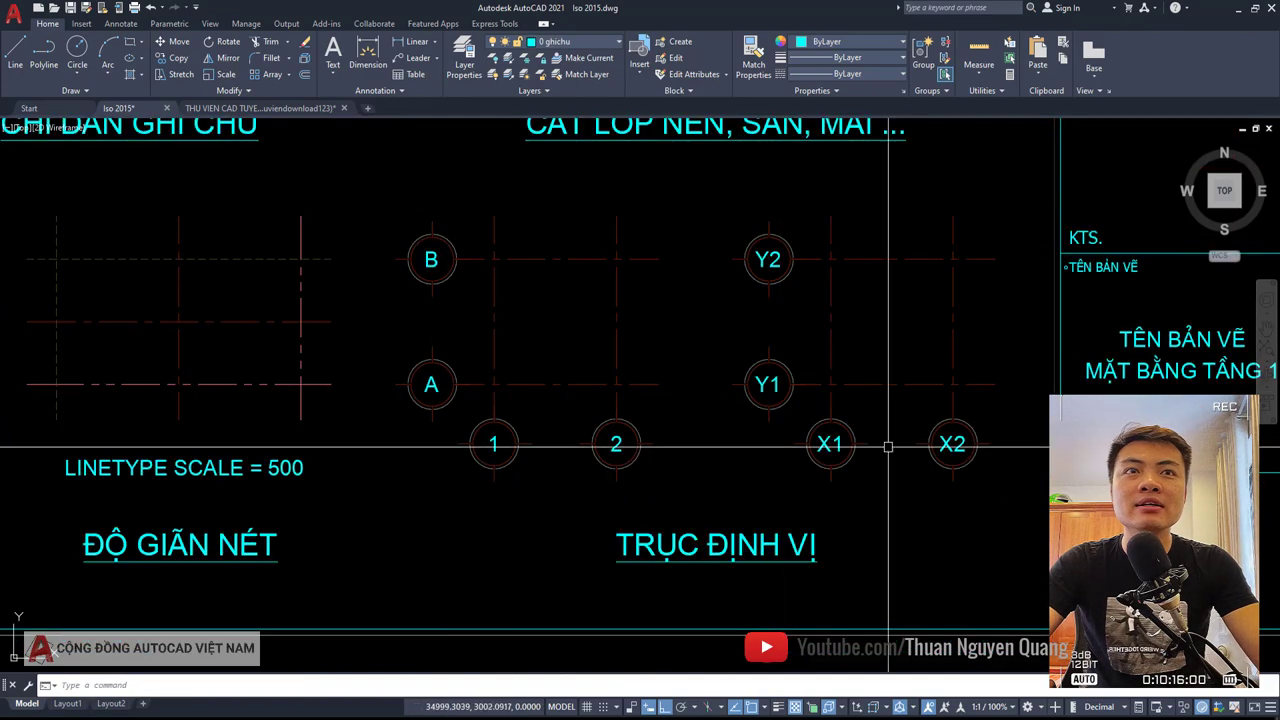
- Zoom and pan across the CT1, MẶT, RA ĐƯỜNG, CAO ĐỘ and MỐC ĐỊNH VỊ symbols
{"action": "scroll", "coordinate": [841, 444], "scroll_direction": "down", "scroll_amount": 3}
{"action": "scroll", "coordinate": [500, 300], "scroll_direction": "up", "scroll_amount": 3}
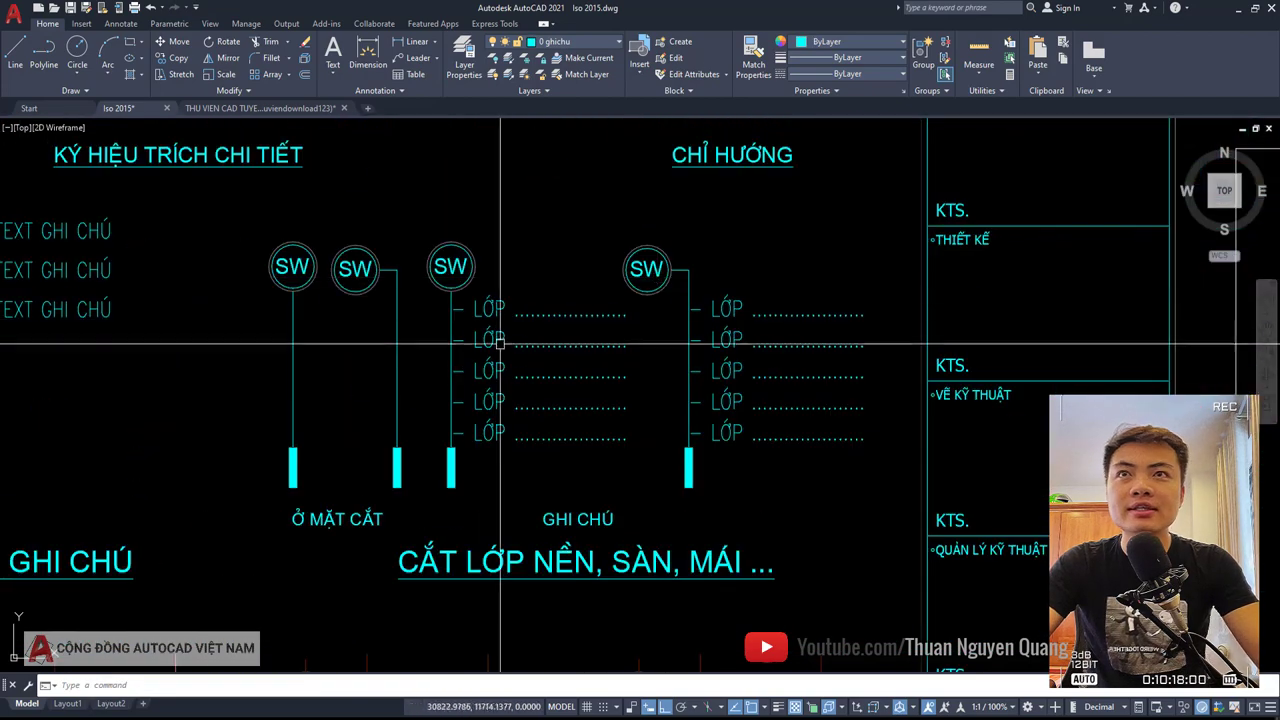
{"action": "scroll", "coordinate": [520, 298], "scroll_direction": "up", "scroll_amount": 2}
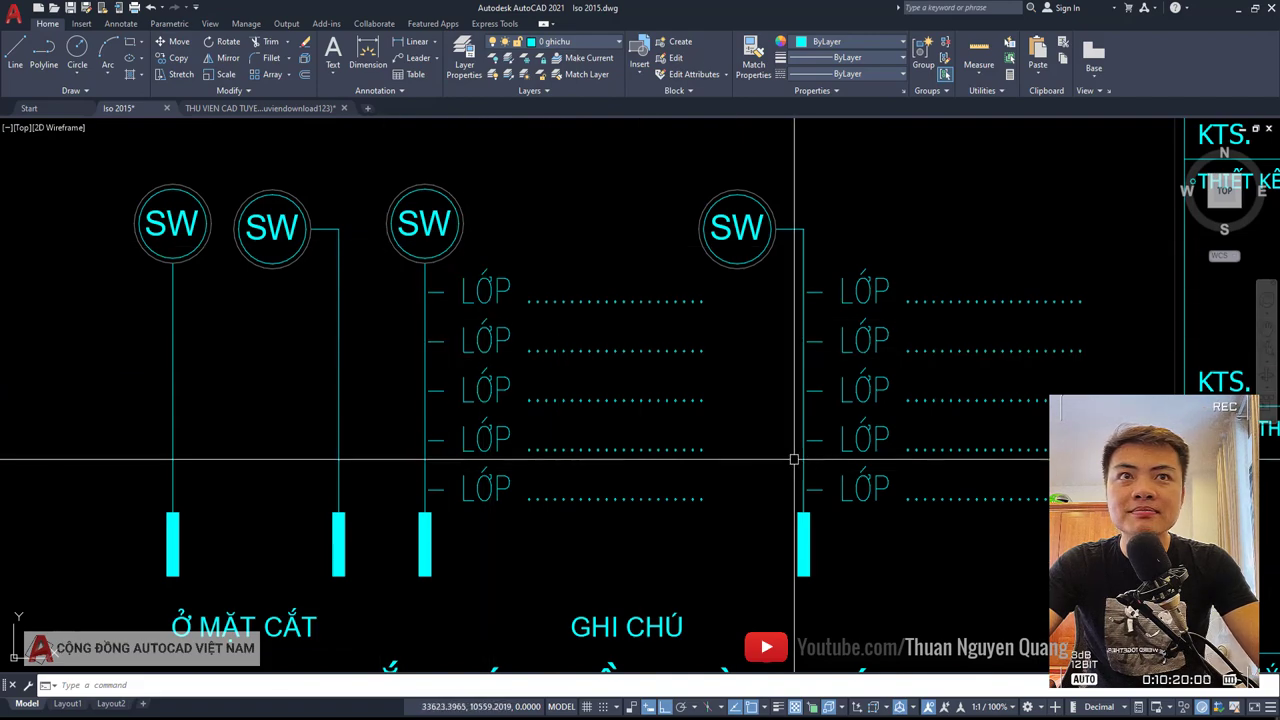
{"action": "scroll", "coordinate": [887, 456], "scroll_direction": "down", "scroll_amount": 1}
{"action": "mouse_move", "coordinate": [472, 289]}
{"action": "middle_mouse_down"}
{"action": "mouse_move", "coordinate": [729, 371]}
{"action": "mouse_move", "coordinate": [687, 366]}
{"action": "middle_mouse_up"}
{"action": "scroll", "coordinate": [687, 366], "scroll_direction": "down", "scroll_amount": 2}
{"action": "mouse_move", "coordinate": [958, 214]}
{"action": "middle_mouse_down"}
{"action": "mouse_move", "coordinate": [706, 302]}
{"action": "mouse_move", "coordinate": [656, 420]}
{"action": "middle_mouse_up"}
- Pan past the HOA GIÓ compass rose to the title block and layer table
{"action": "scroll", "coordinate": [706, 302], "scroll_direction": "up", "scroll_amount": 2}
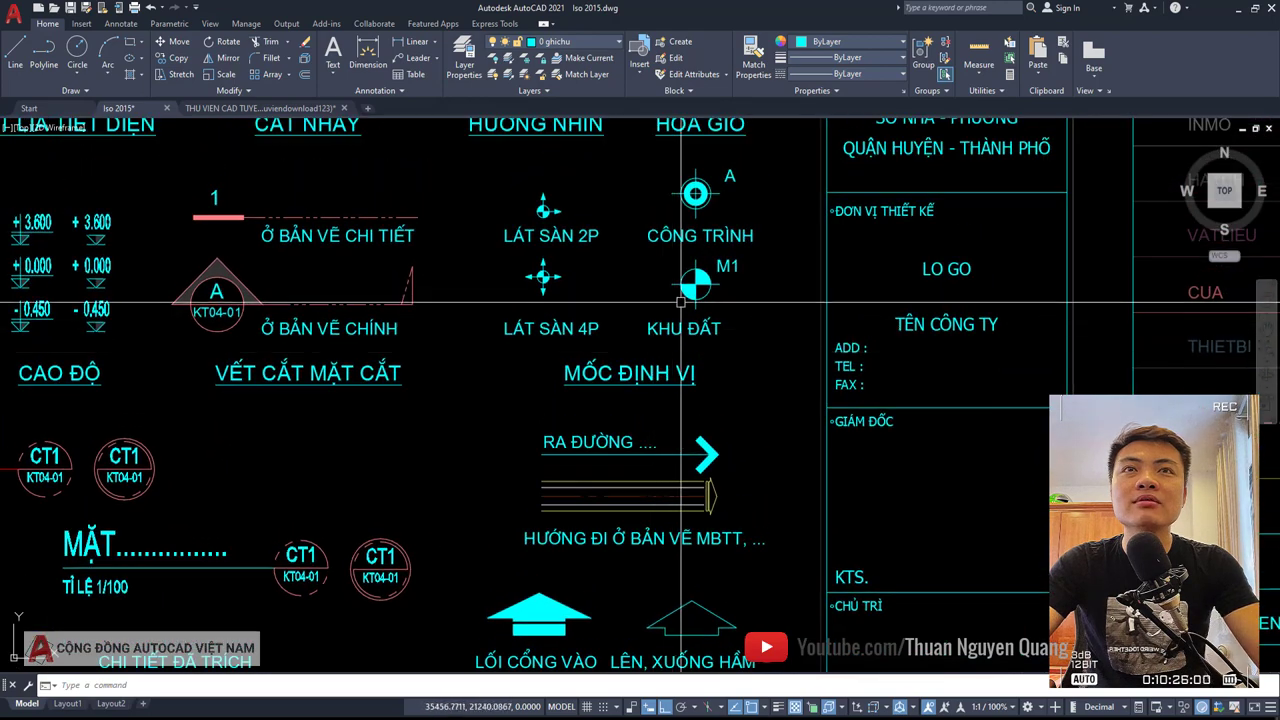
{"action": "scroll", "coordinate": [571, 310], "scroll_direction": "up", "scroll_amount": 2}
{"action": "scroll", "coordinate": [571, 310], "scroll_direction": "down", "scroll_amount": 2}
{"action": "middle_click_drag", "start_coordinate": [680, 143], "coordinate": [680, 237]}
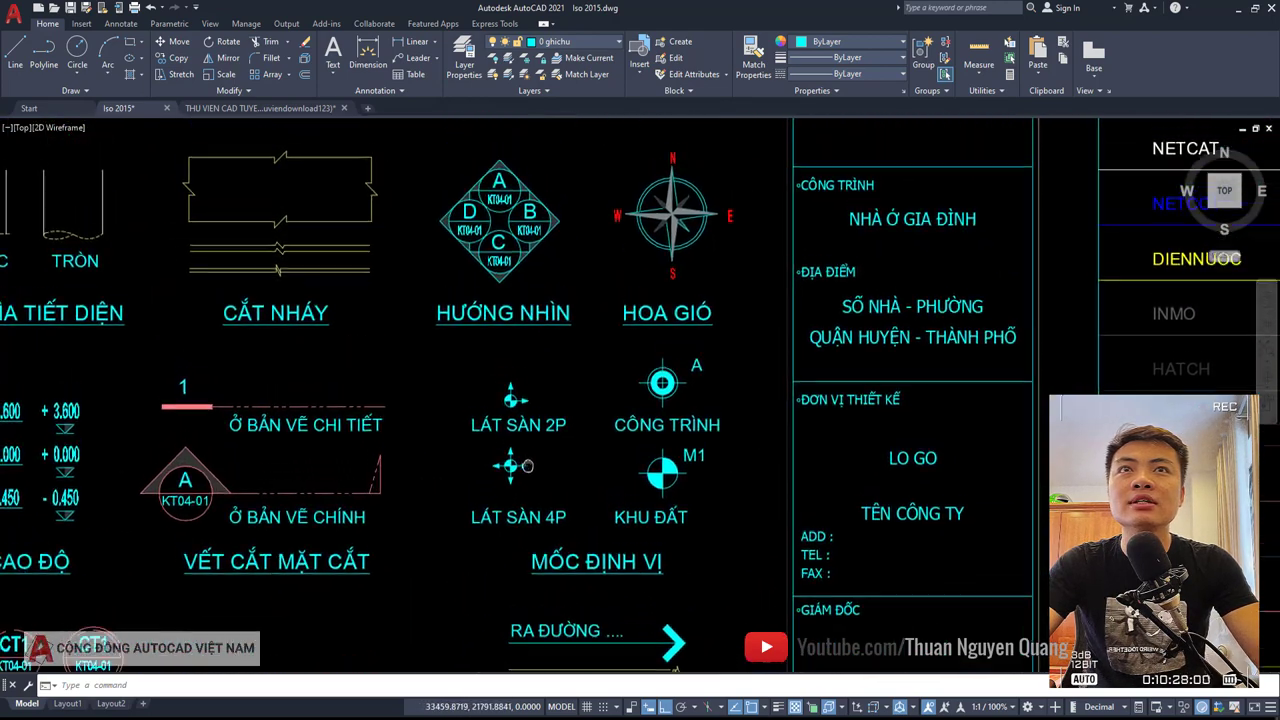
{"action": "scroll", "coordinate": [680, 237], "scroll_direction": "up", "scroll_amount": 2}
{"action": "scroll", "coordinate": [456, 295], "scroll_direction": "down", "scroll_amount": 2}
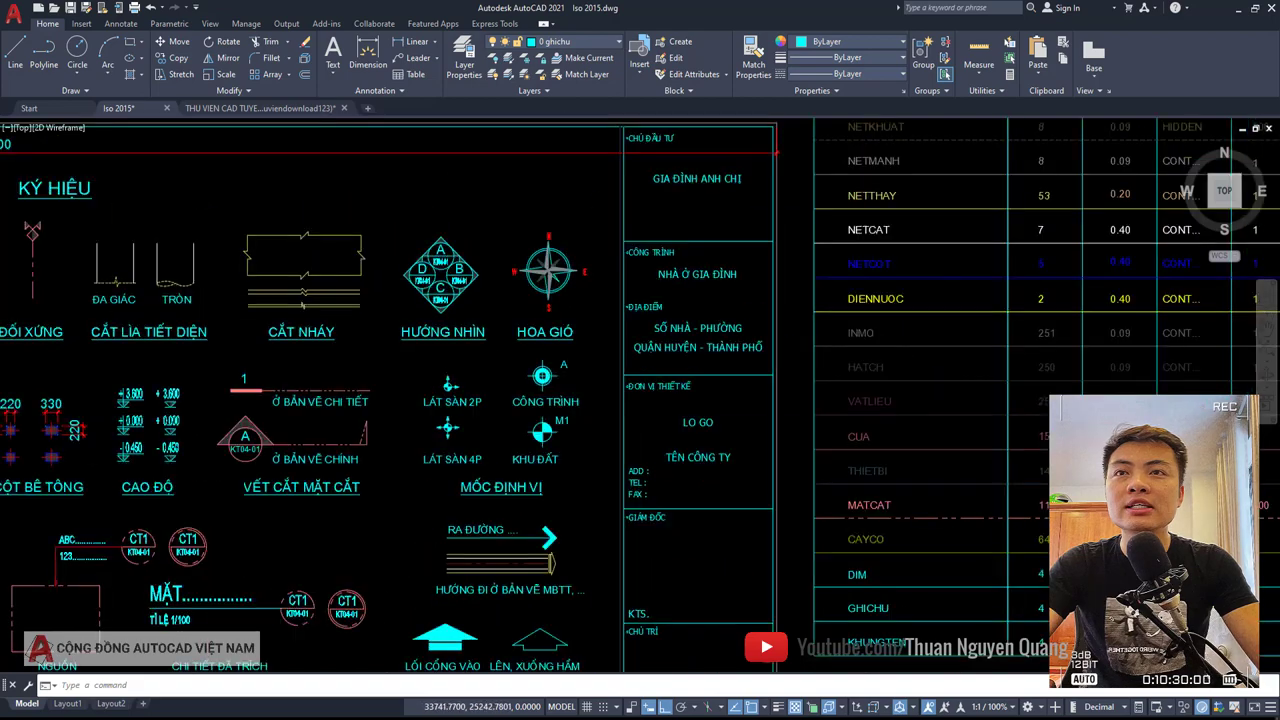
{"action": "scroll", "coordinate": [456, 295], "scroll_direction": "down", "scroll_amount": 1}
{"action": "scroll", "coordinate": [456, 295], "scroll_direction": "up", "scroll_amount": 1}
{"action": "middle_click_drag", "start_coordinate": [456, 295], "coordinate": [556, 237]}
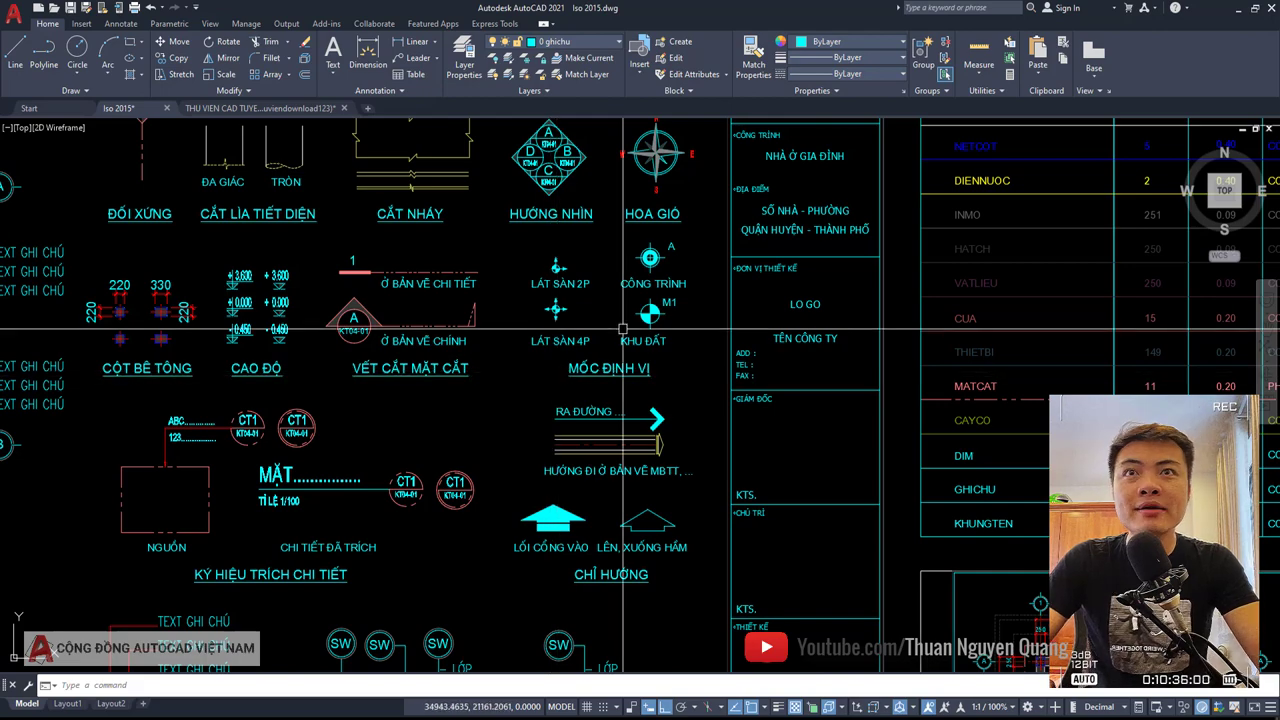
- Try window and crossing selections around the template sheets, then clear the selection with Esc
{"action": "scroll", "coordinate": [650, 312], "scroll_direction": "down", "scroll_amount": 2}
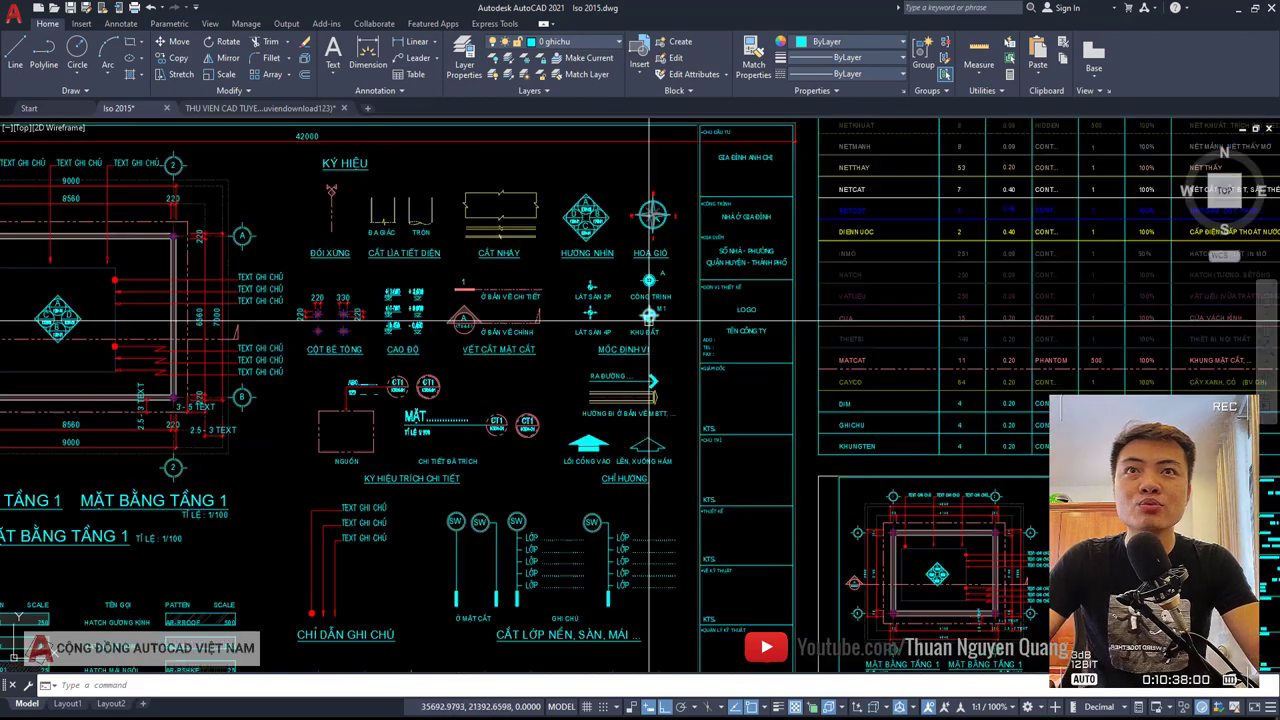
{"action": "scroll", "coordinate": [600, 295], "scroll_direction": "down", "scroll_amount": 3}
{"action": "left_click", "coordinate": [339, 185]}
{"action": "left_click", "coordinate": [973, 474]}
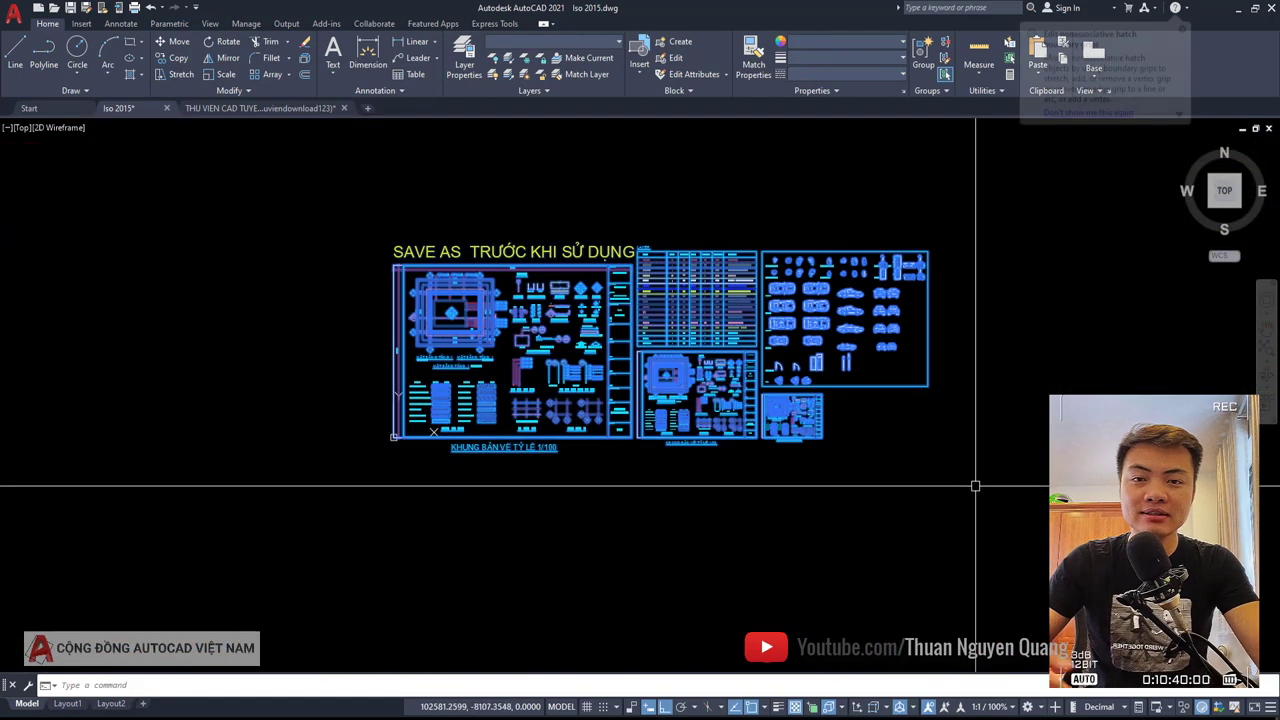
{"action": "left_click", "coordinate": [971, 486]}
{"action": "left_click", "coordinate": [291, 190]}
{"action": "left_click", "coordinate": [324, 191]}
{"action": "left_click", "coordinate": [928, 471]}
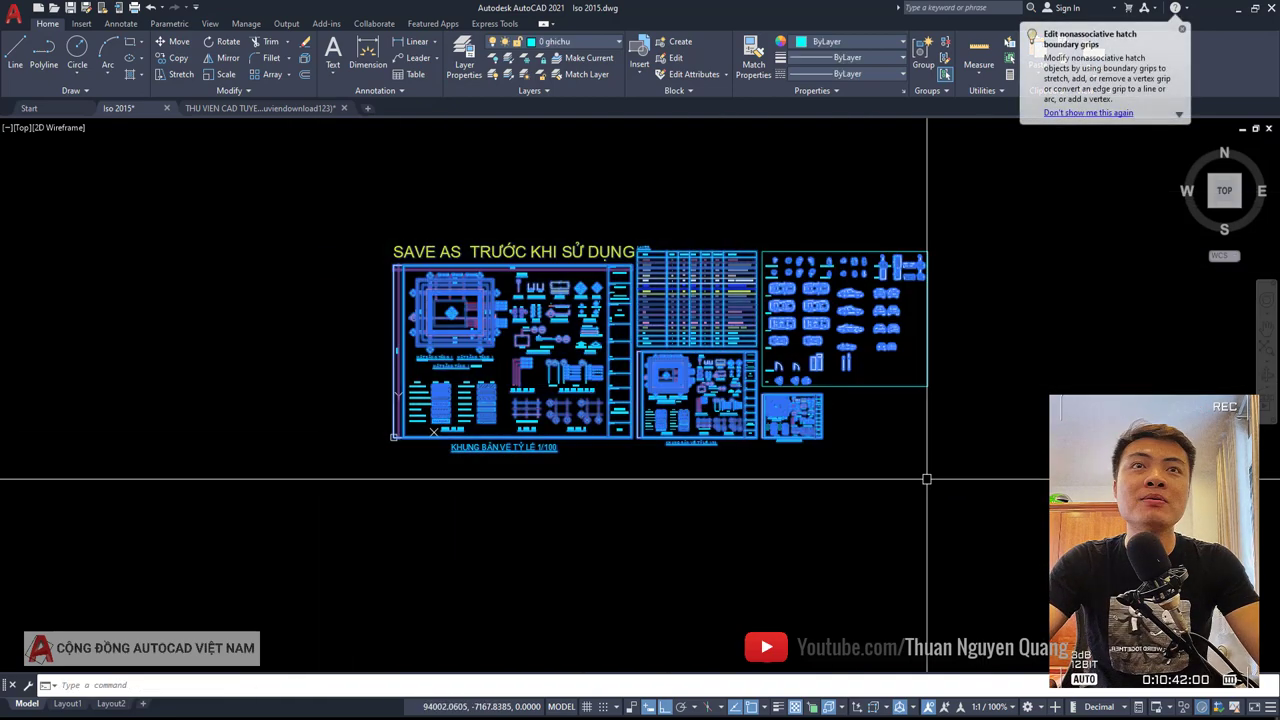
{"action": "left_click", "coordinate": [971, 514]}
{"action": "left_click", "coordinate": [337, 191]}
{"action": "left_click", "coordinate": [759, 391]}
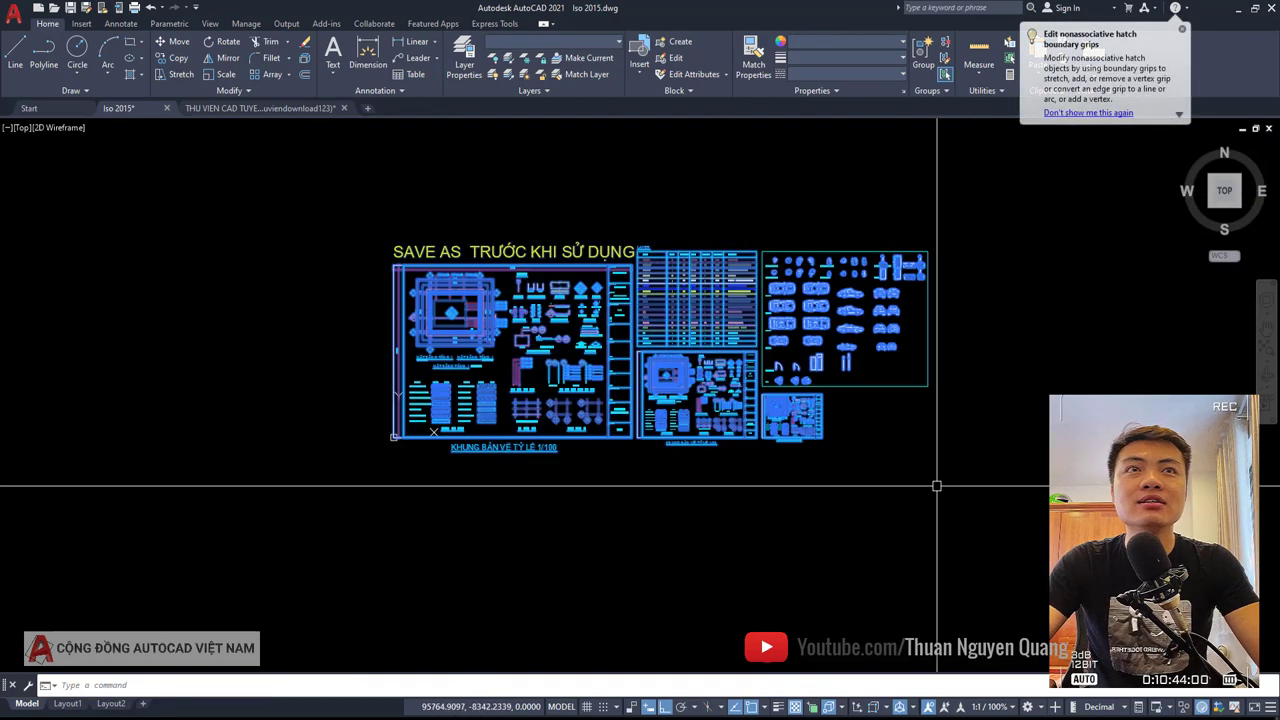
{"action": "left_click", "coordinate": [991, 486]}
{"action": "left_click", "coordinate": [354, 209]}
{"action": "left_click", "coordinate": [333, 198]}
{"action": "left_click", "coordinate": [916, 450]}
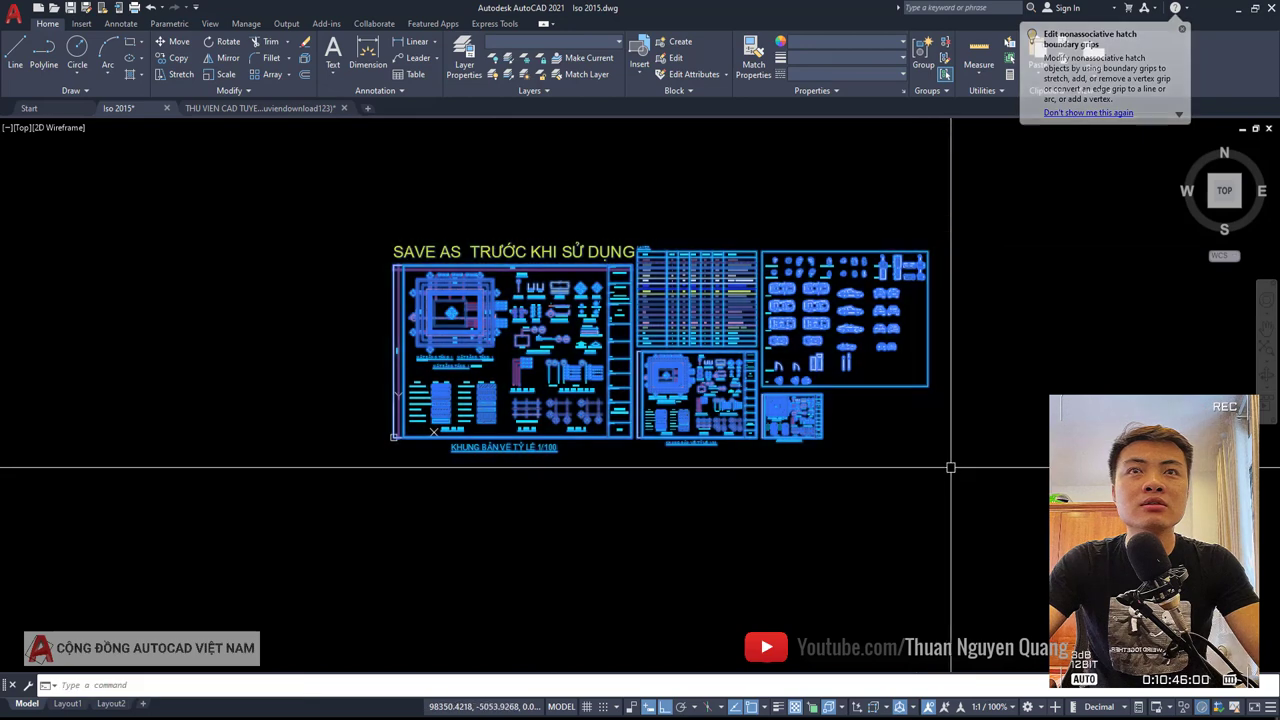
{"action": "key", "text": "Escape"}
- Zoom and pan across the 1/100, 1/50 and 1/25 frames, ending zoomed out on all sheets
{"action": "scroll", "coordinate": [610, 418], "scroll_direction": "up", "scroll_amount": 2}
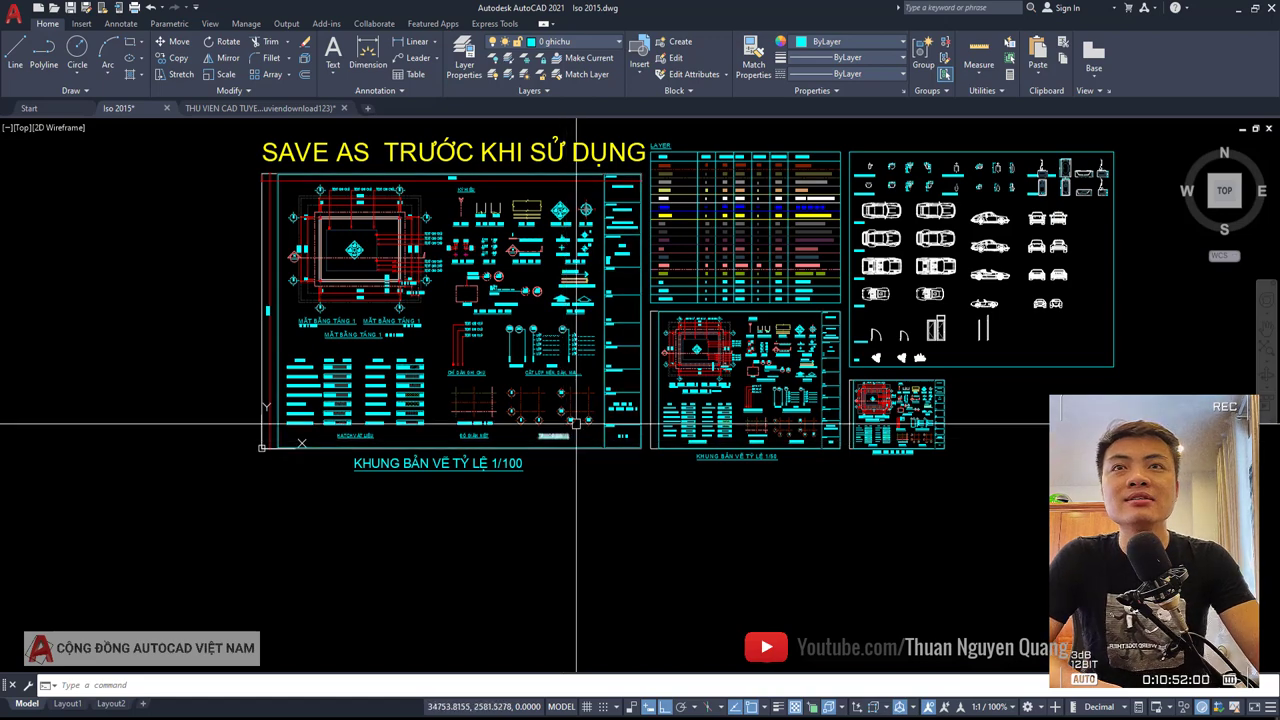
{"action": "scroll", "coordinate": [575, 424], "scroll_direction": "up", "scroll_amount": 3}
{"action": "scroll", "coordinate": [575, 414], "scroll_direction": "up", "scroll_amount": 2}
{"action": "scroll", "coordinate": [575, 412], "scroll_direction": "down", "scroll_amount": 2}
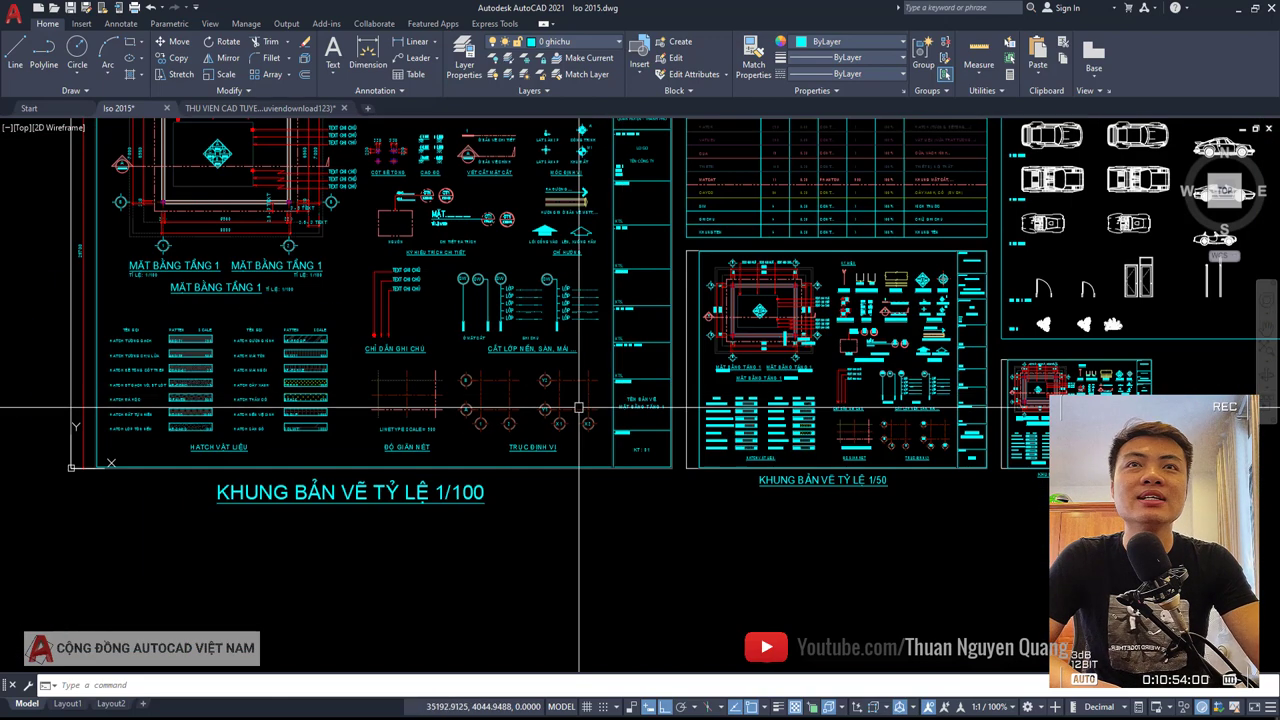
{"action": "scroll", "coordinate": [578, 430], "scroll_direction": "down", "scroll_amount": 2}
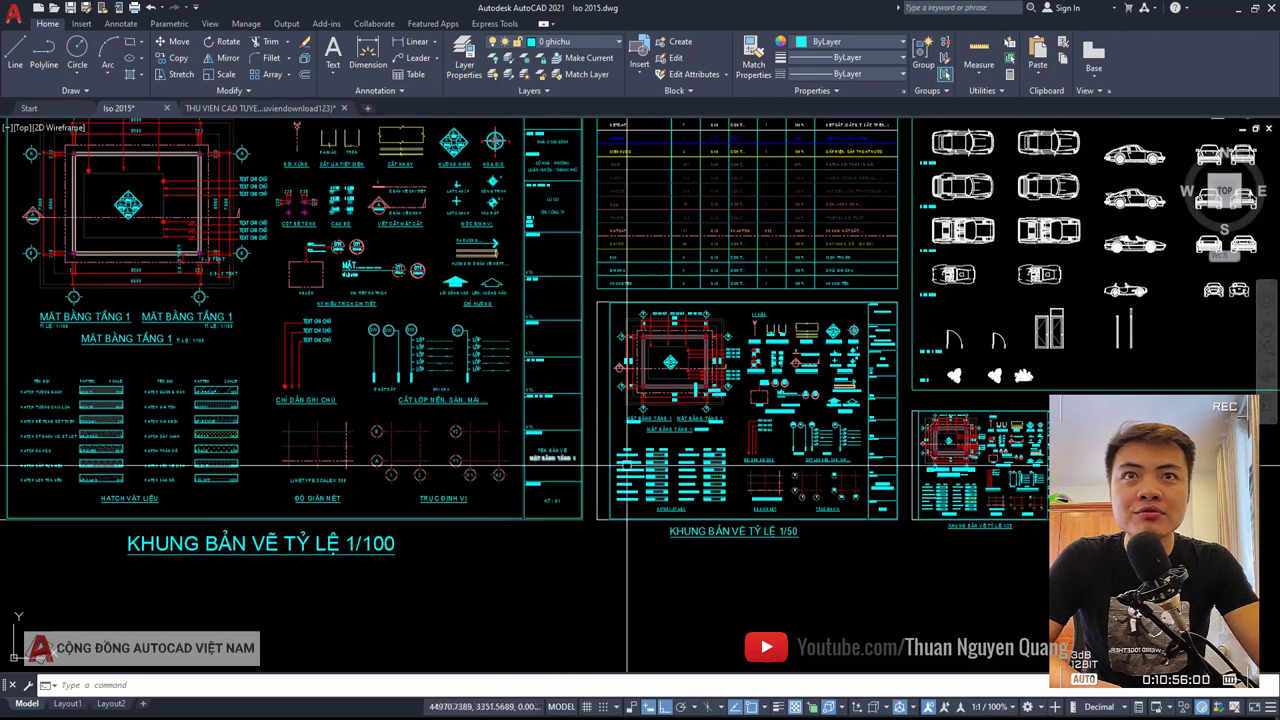
{"action": "scroll", "coordinate": [648, 430], "scroll_direction": "up", "scroll_amount": 3}
{"action": "scroll", "coordinate": [690, 400], "scroll_direction": "down", "scroll_amount": 2}
{"action": "scroll", "coordinate": [690, 400], "scroll_direction": "down", "scroll_amount": 2}
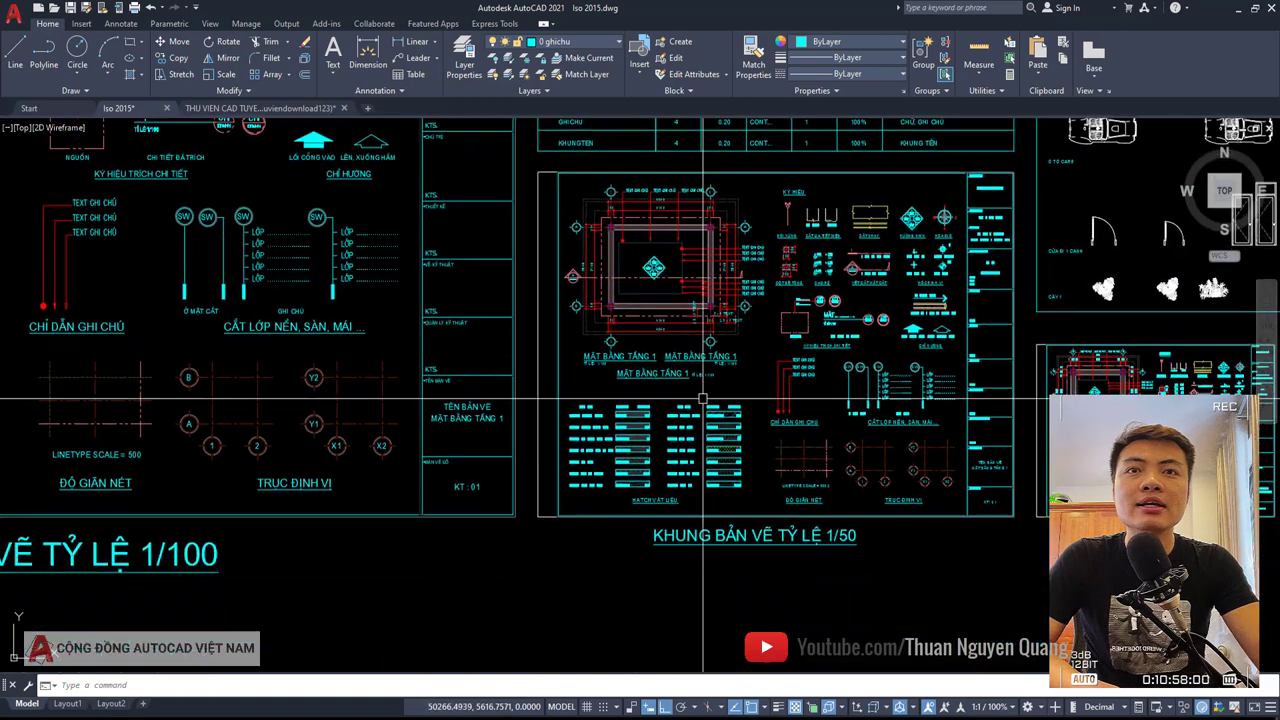
{"action": "scroll", "coordinate": [577, 424], "scroll_direction": "up", "scroll_amount": 4}
{"action": "scroll", "coordinate": [577, 424], "scroll_direction": "down", "scroll_amount": 3}
{"action": "mouse_move", "coordinate": [700, 400]}
{"action": "middle_mouse_down"}
{"action": "mouse_move", "coordinate": [640, 440]}
{"action": "mouse_move", "coordinate": [621, 424]}
{"action": "middle_mouse_up"}
{"action": "scroll", "coordinate": [640, 440], "scroll_direction": "down", "scroll_amount": 1}
{"action": "scroll", "coordinate": [621, 424], "scroll_direction": "up", "scroll_amount": 3}
{"action": "scroll", "coordinate": [557, 414], "scroll_direction": "down", "scroll_amount": 3}
{"action": "middle_click_drag", "start_coordinate": [514, 514], "coordinate": [663, 514]}
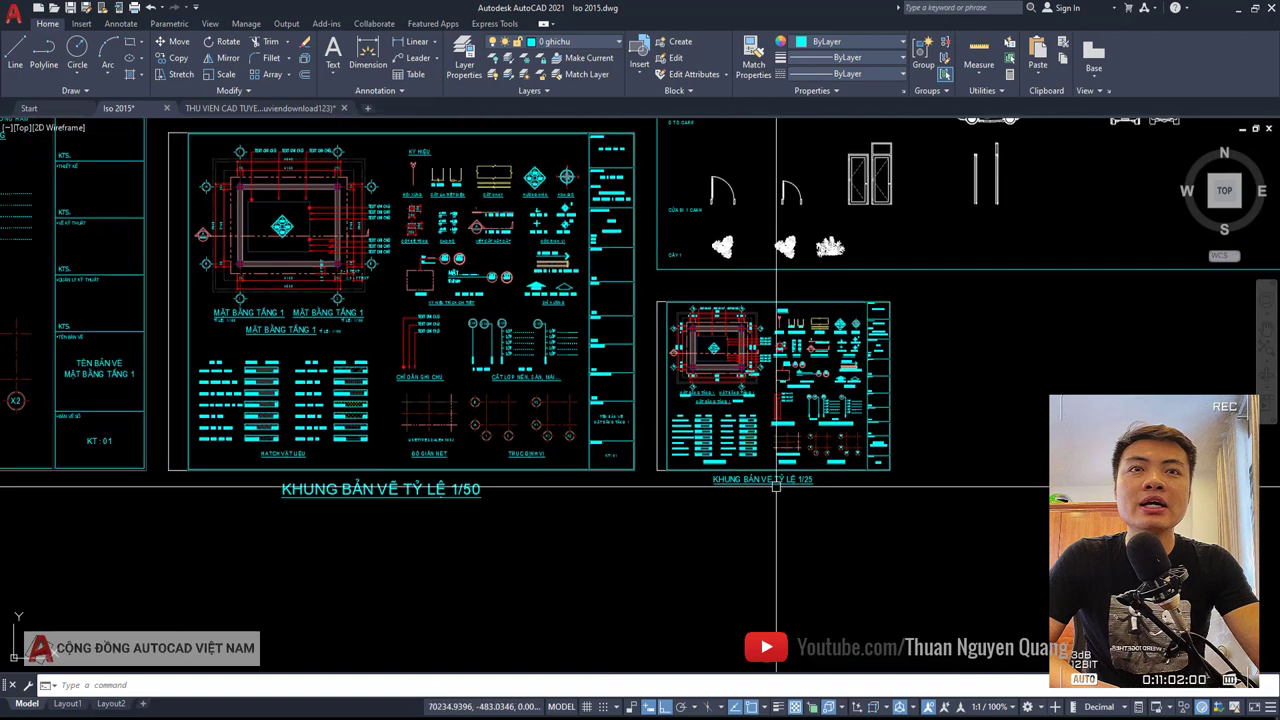
{"action": "scroll", "coordinate": [797, 492], "scroll_direction": "up", "scroll_amount": 2}
{"action": "scroll", "coordinate": [797, 492], "scroll_direction": "down", "scroll_amount": 2}
{"action": "middle_click_drag", "start_coordinate": [777, 463], "coordinate": [1000, 480]}
{"action": "scroll", "coordinate": [343, 224], "scroll_direction": "down", "scroll_amount": 2}
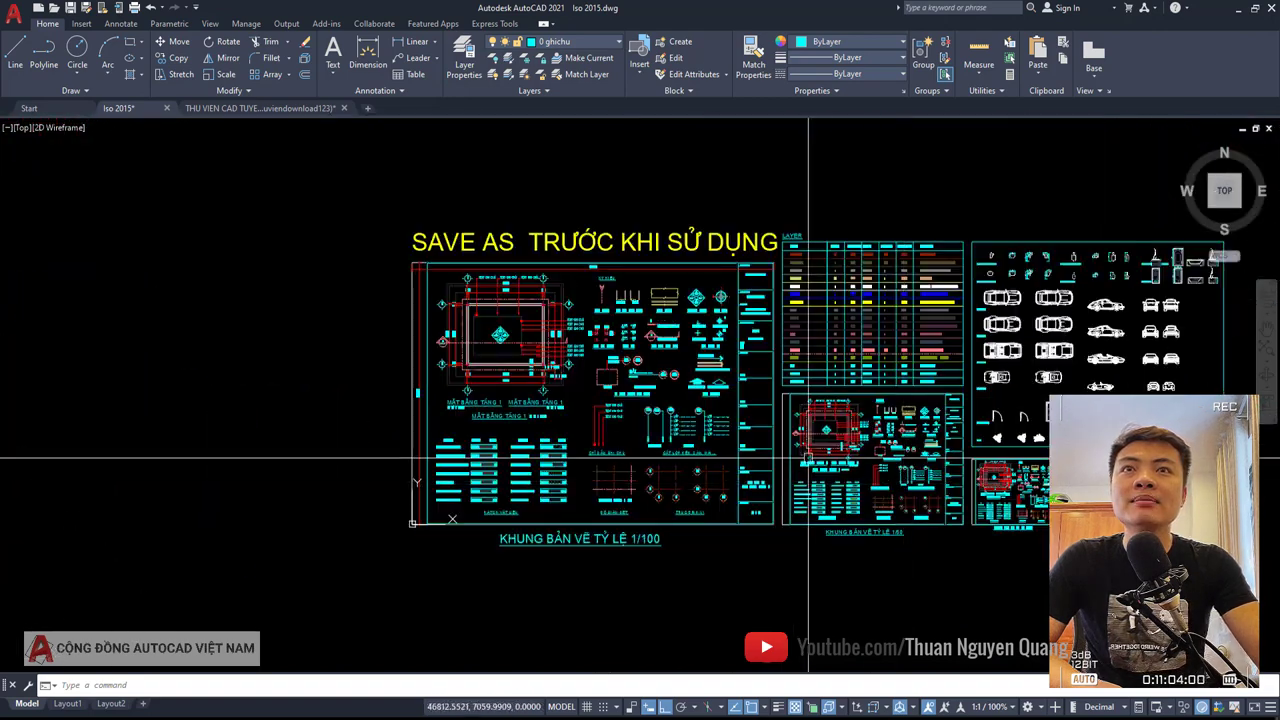
- Cancel the pending selection, show Properties, toggle Clean Screen on and off, then close Properties
{"action": "left_click", "coordinate": [343, 224]}
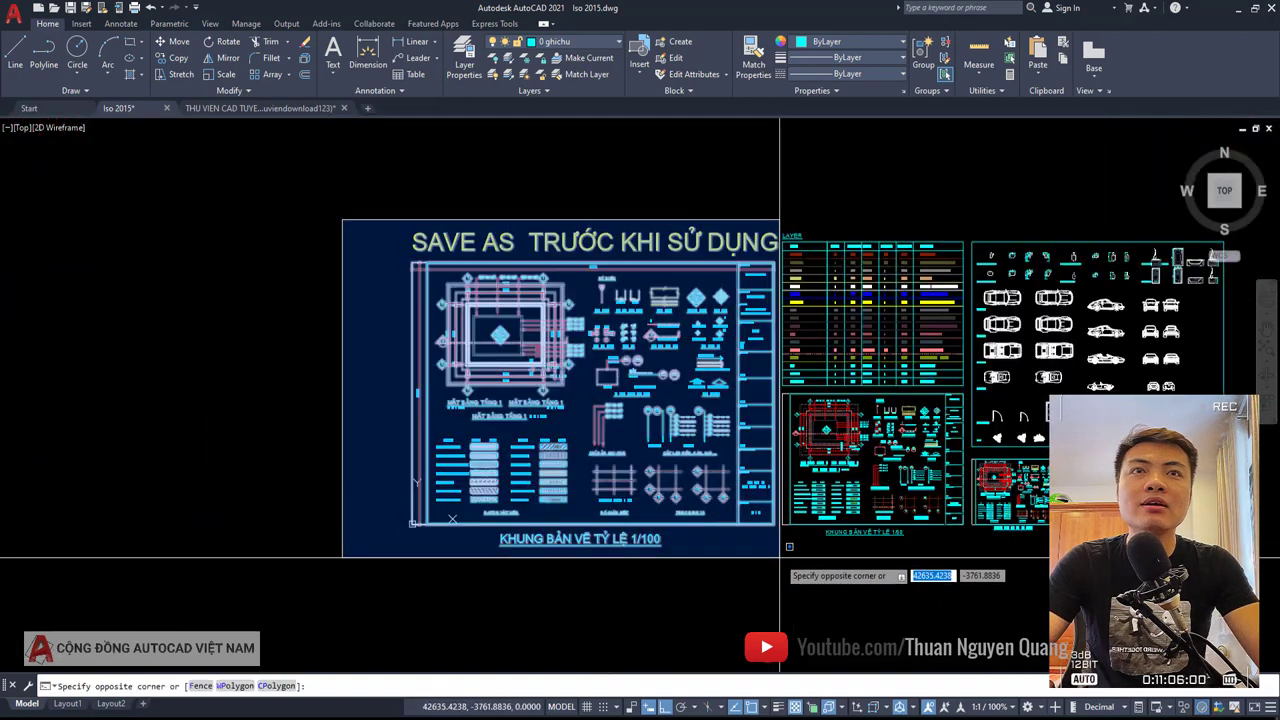
{"action": "key", "text": "Escape"}
{"action": "key", "text": "ctrl+1"}
{"action": "scroll", "coordinate": [694, 503], "scroll_direction": "down", "scroll_amount": 5}
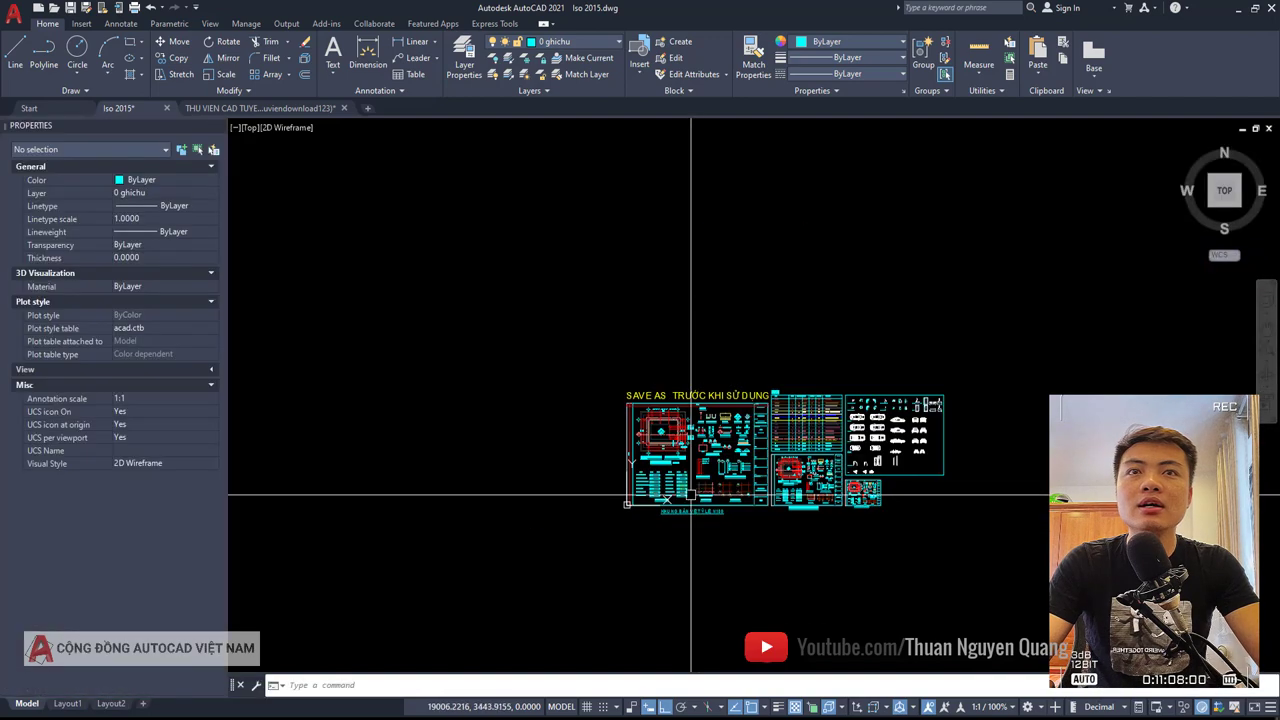
{"action": "scroll", "coordinate": [732, 511], "scroll_direction": "up", "scroll_amount": 4}
{"action": "key", "text": "ctrl+0"}
{"action": "scroll", "coordinate": [732, 511], "scroll_direction": "up", "scroll_amount": 2}
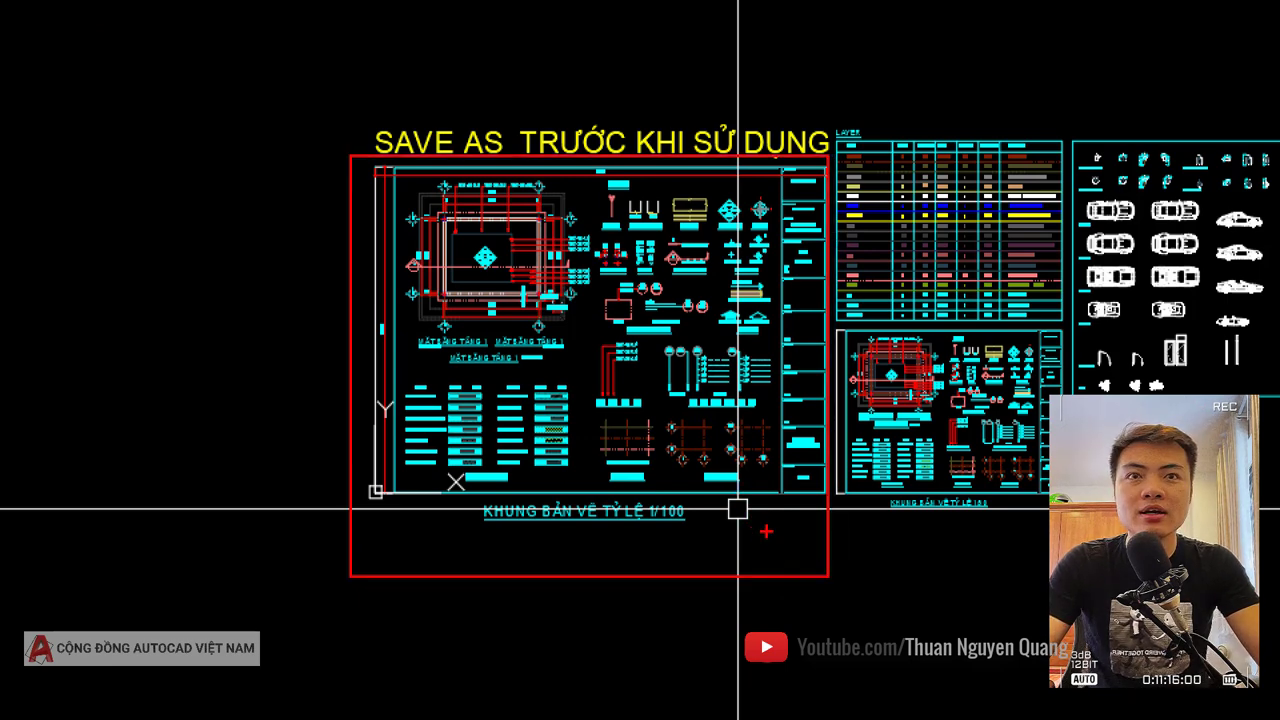
{"action": "key", "text": "ctrl+0"}
{"action": "scroll", "coordinate": [737, 509], "scroll_direction": "down", "scroll_amount": 2}
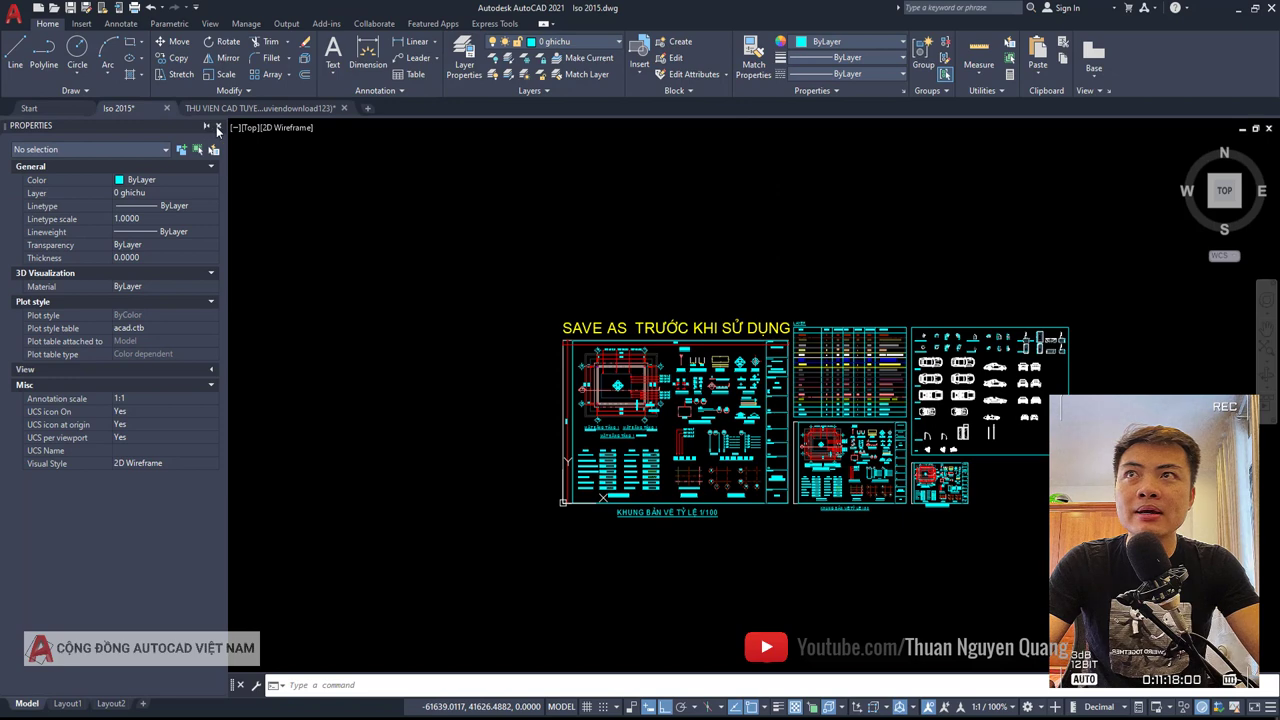
{"action": "left_click", "coordinate": [218, 127]}
- Zoom and pan onto the 1/100 frame with its plan, legend and hatch table
{"action": "scroll", "coordinate": [589, 446], "scroll_direction": "up", "scroll_amount": 2}
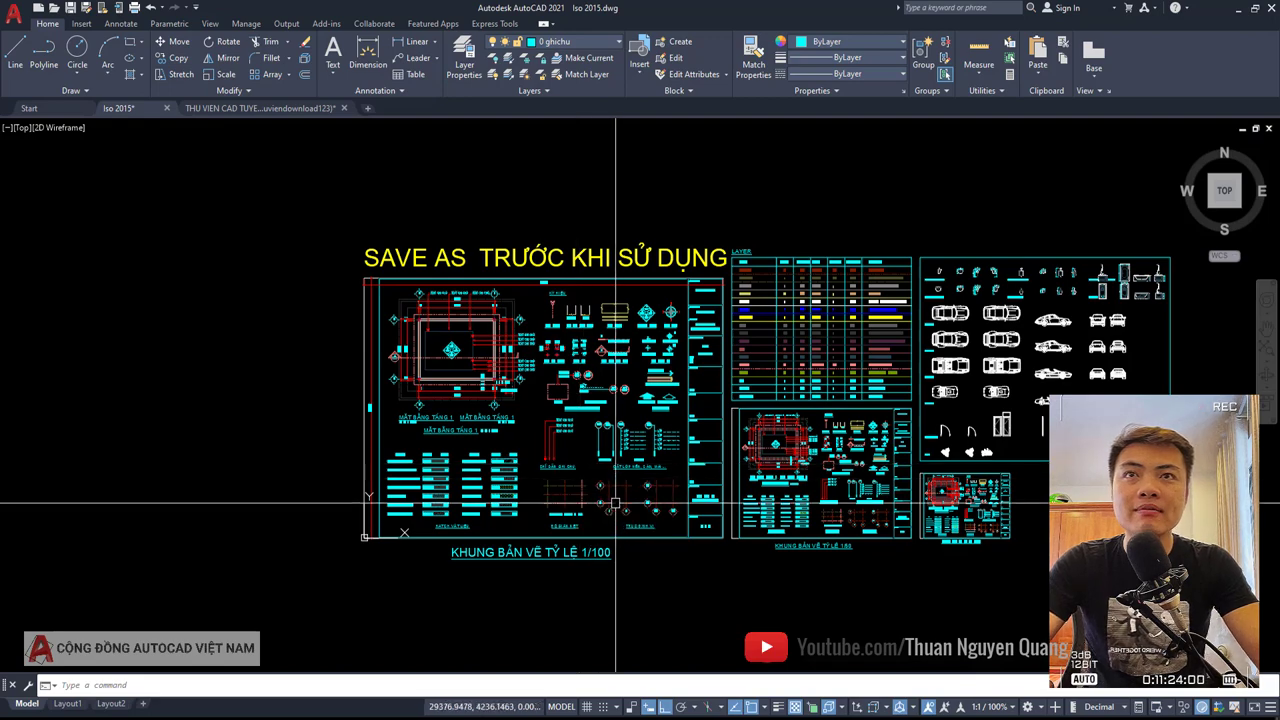
{"action": "scroll", "coordinate": [633, 552], "scroll_direction": "up", "scroll_amount": 2}
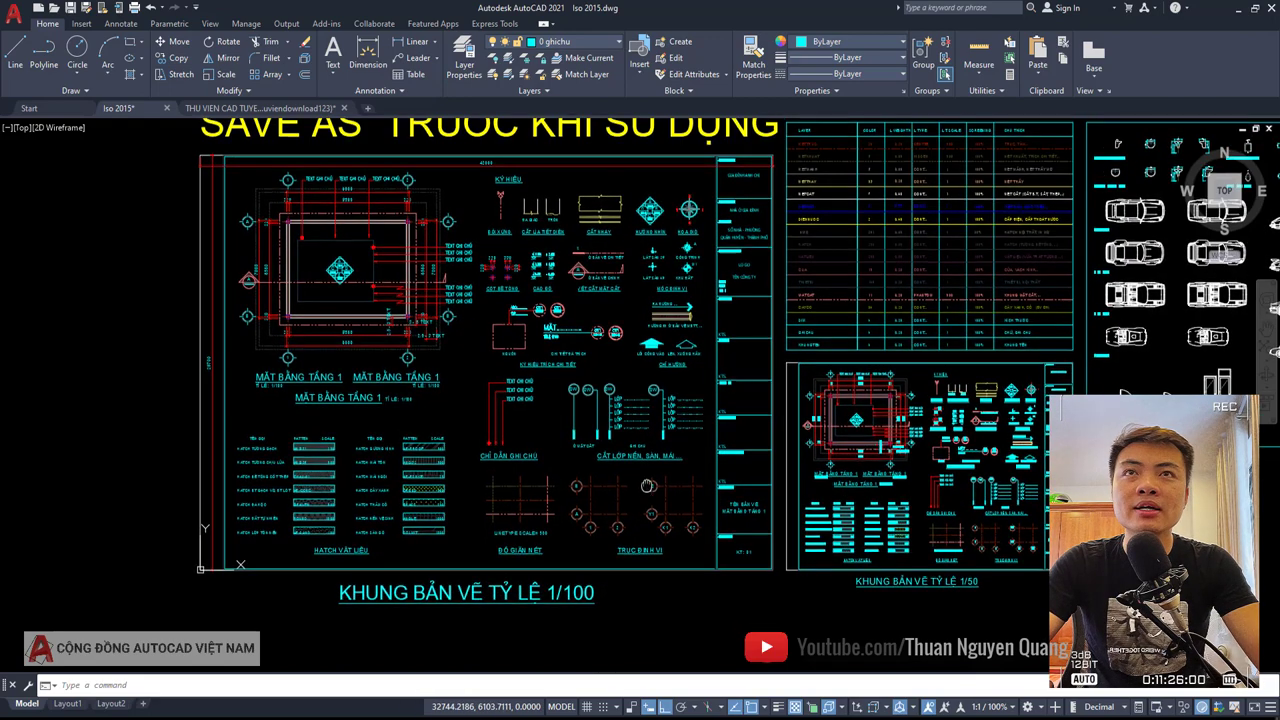
{"action": "middle_click_drag", "start_coordinate": [668, 438], "coordinate": [670, 479]}
{"action": "scroll", "coordinate": [593, 596], "scroll_direction": "up", "scroll_amount": 2}
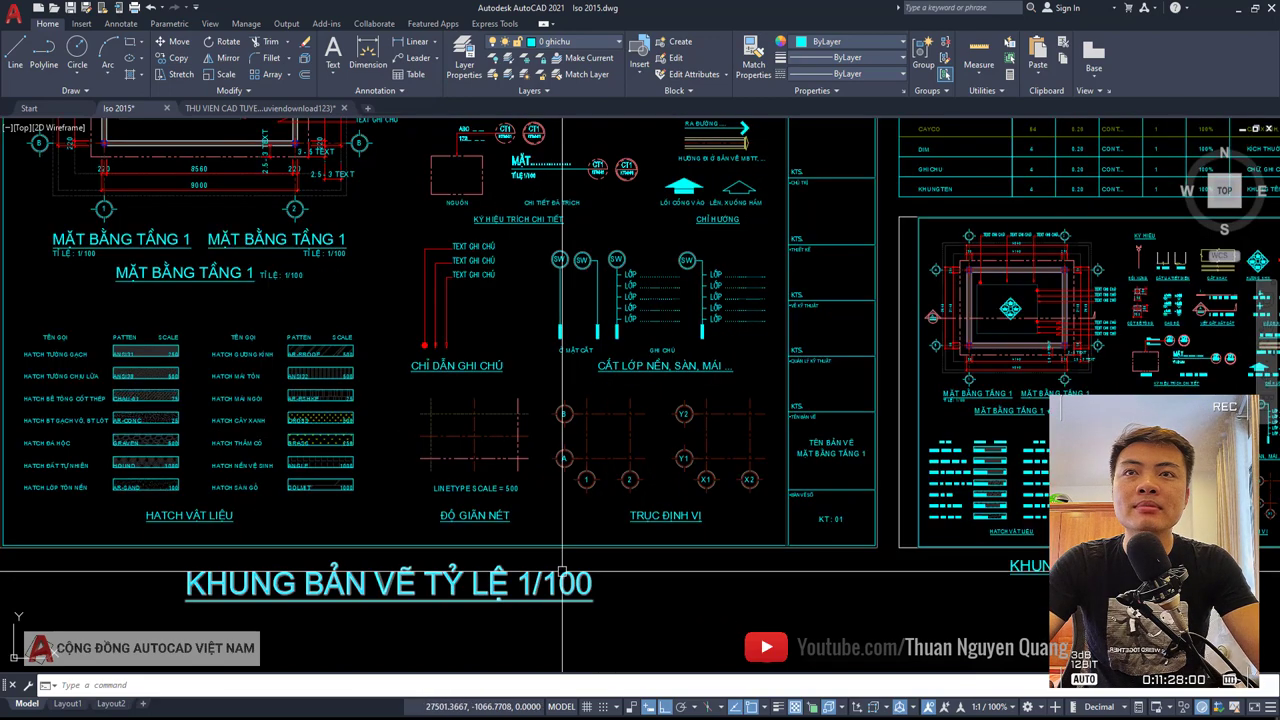
{"action": "middle_click_drag", "start_coordinate": [505, 596], "coordinate": [542, 519]}
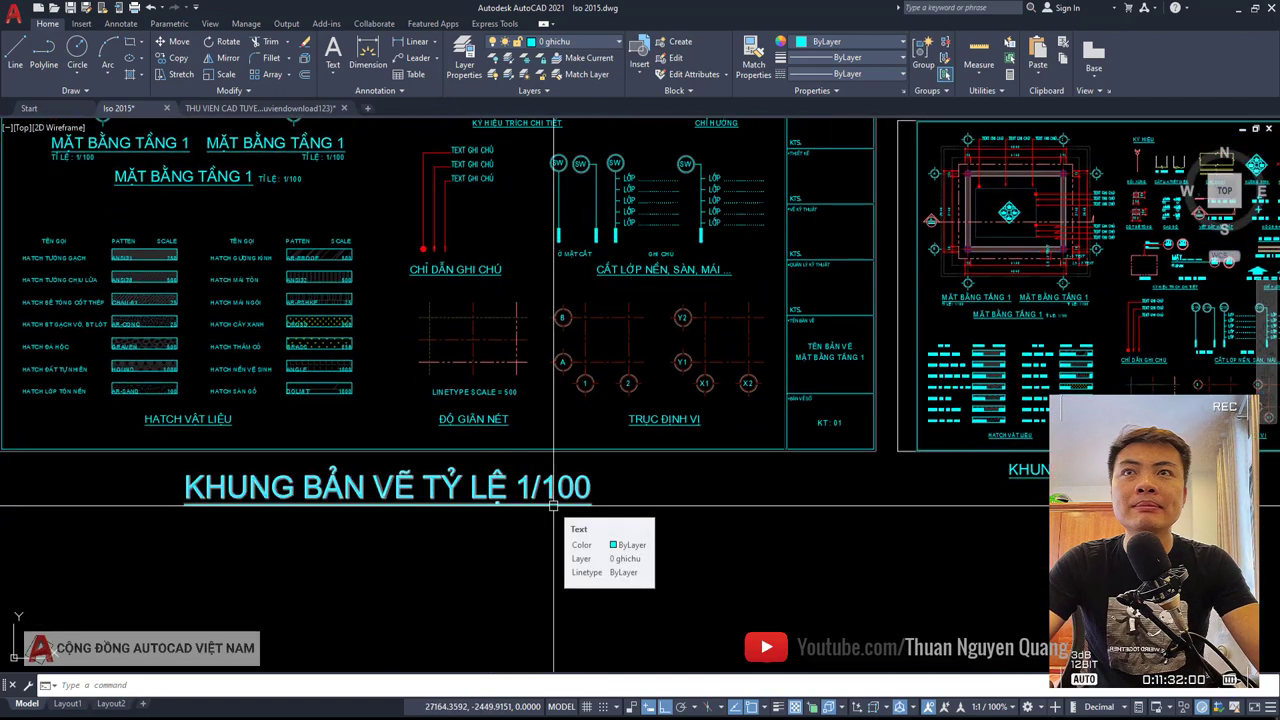
{"action": "scroll", "coordinate": [553, 506], "scroll_direction": "down", "scroll_amount": 1}
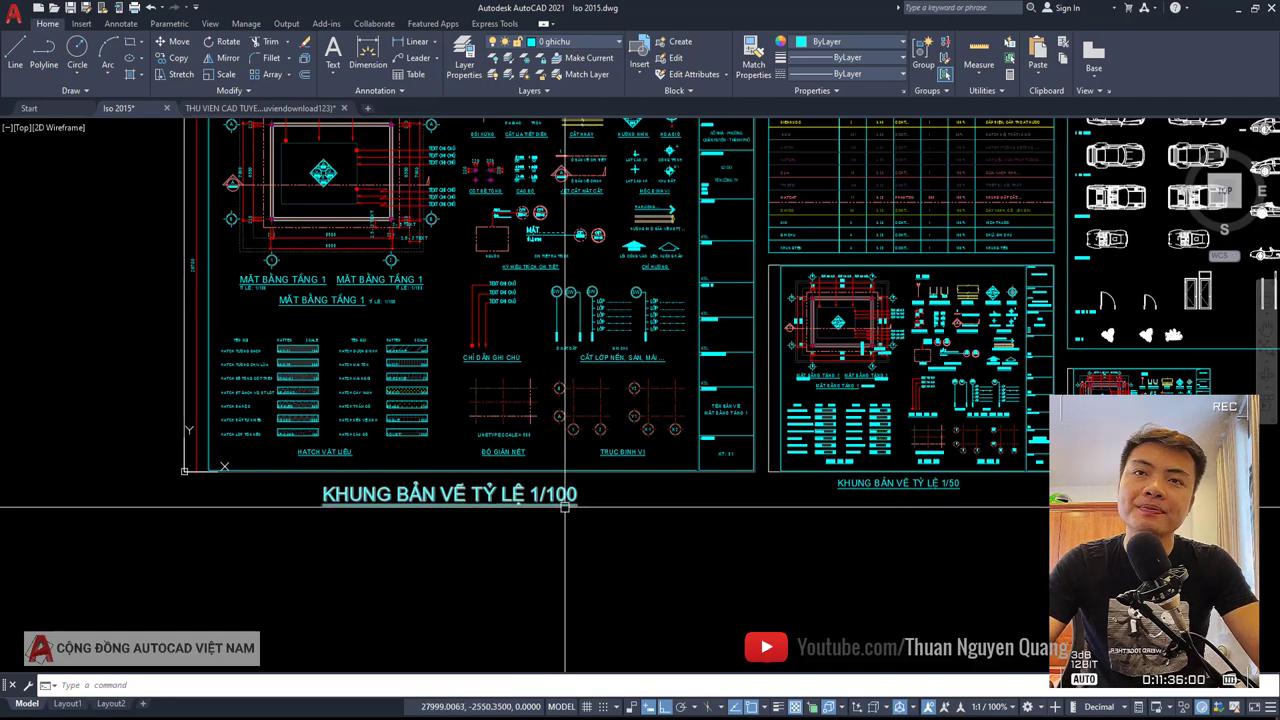
{"action": "scroll", "coordinate": [563, 521], "scroll_direction": "down", "scroll_amount": 4}
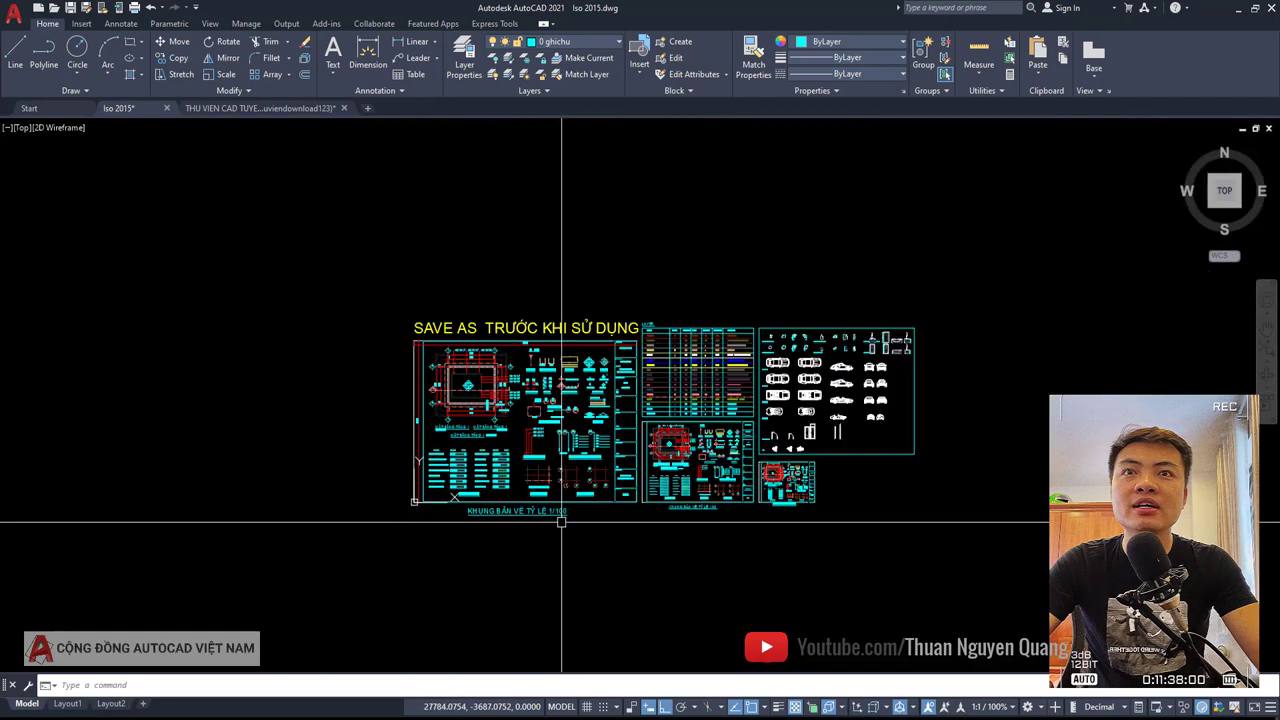
{"action": "scroll", "coordinate": [571, 517], "scroll_direction": "up", "scroll_amount": 3}
{"action": "scroll", "coordinate": [580, 515], "scroll_direction": "up", "scroll_amount": 3}
{"action": "scroll", "coordinate": [592, 543], "scroll_direction": "up", "scroll_amount": 1}
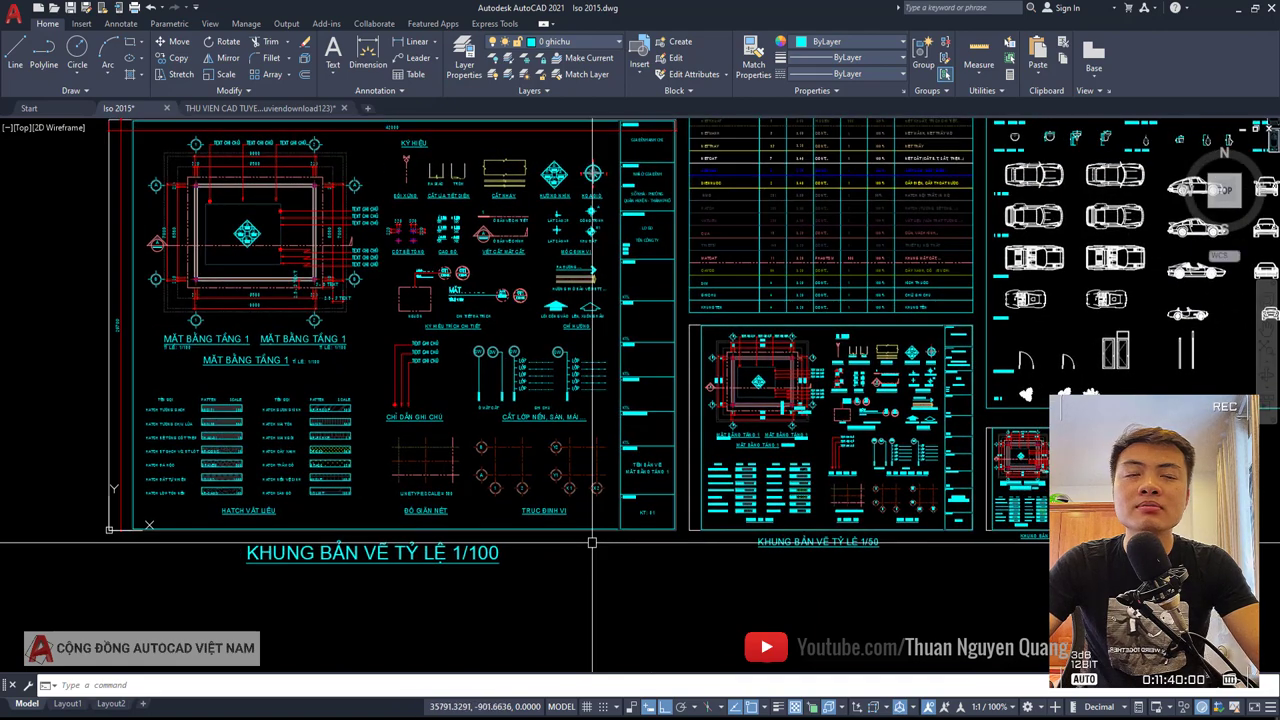
{"action": "middle_click_drag", "start_coordinate": [592, 543], "coordinate": [584, 558]}
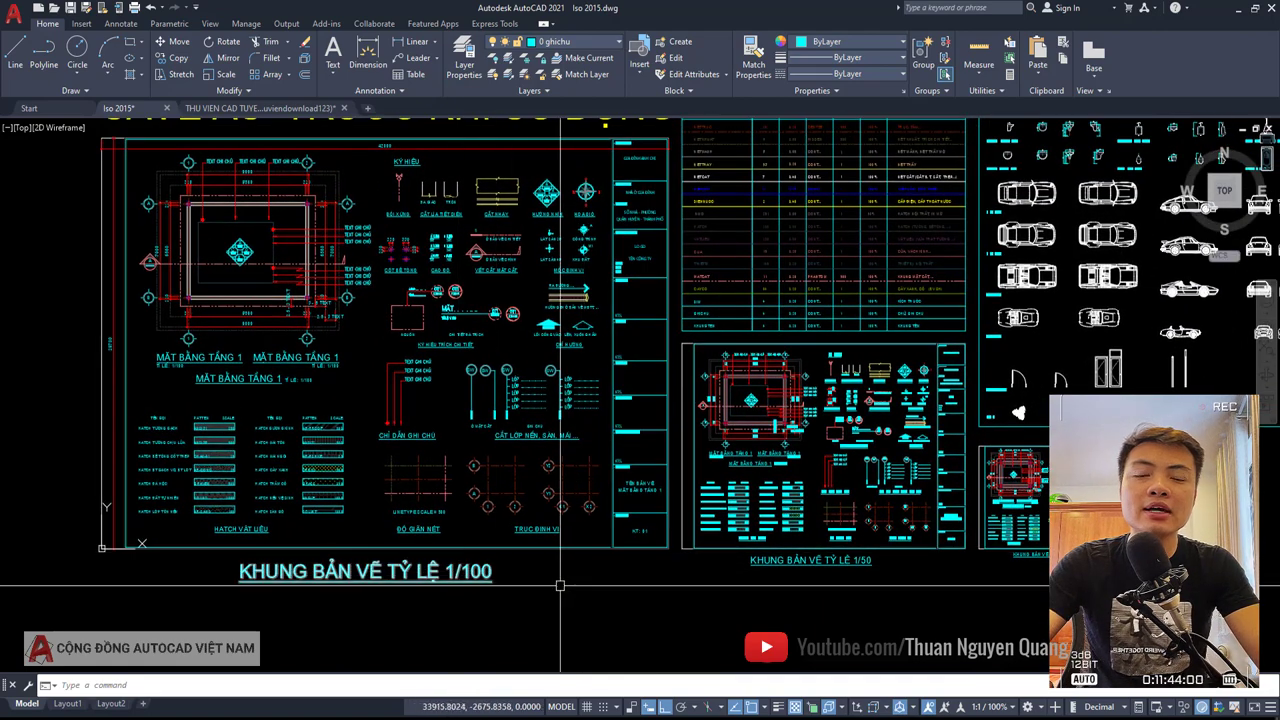
{"action": "scroll", "coordinate": [560, 586], "scroll_direction": "down", "scroll_amount": 2}
{"action": "left_click", "coordinate": [220, 295]}
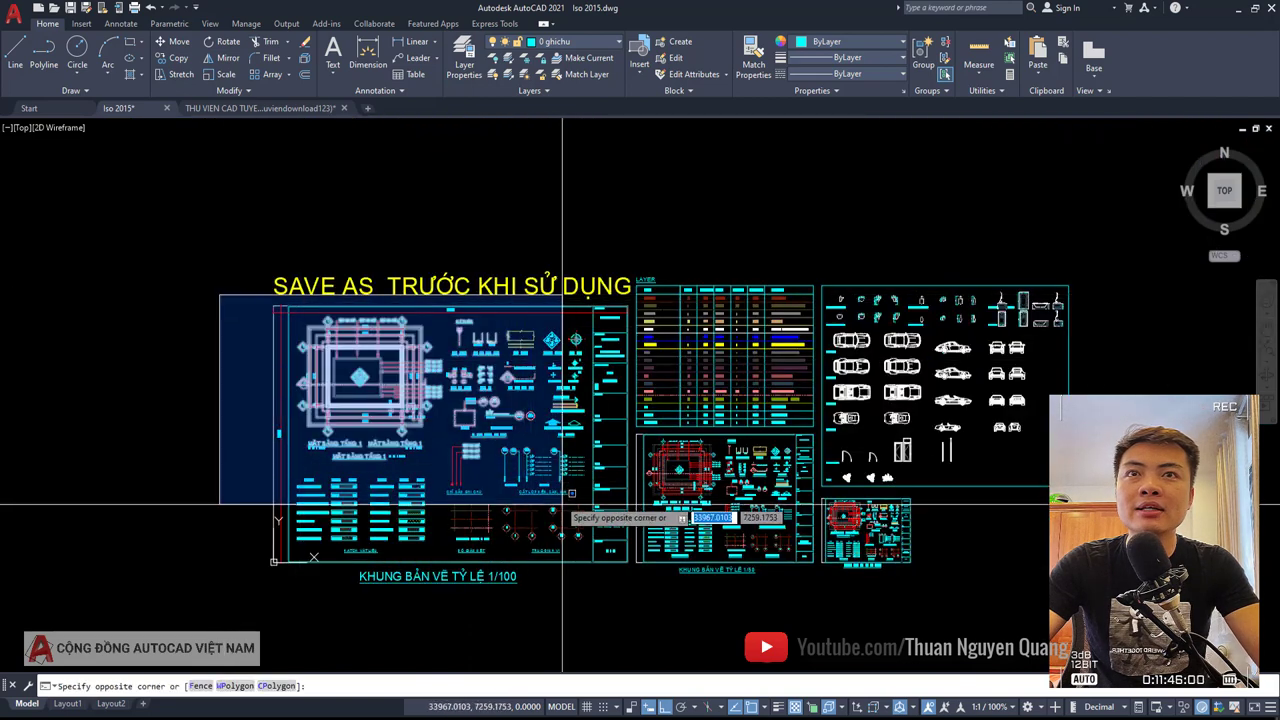
{"action": "left_click", "coordinate": [632, 582]}
{"action": "scroll", "coordinate": [460, 588], "scroll_direction": "up", "scroll_amount": 3}
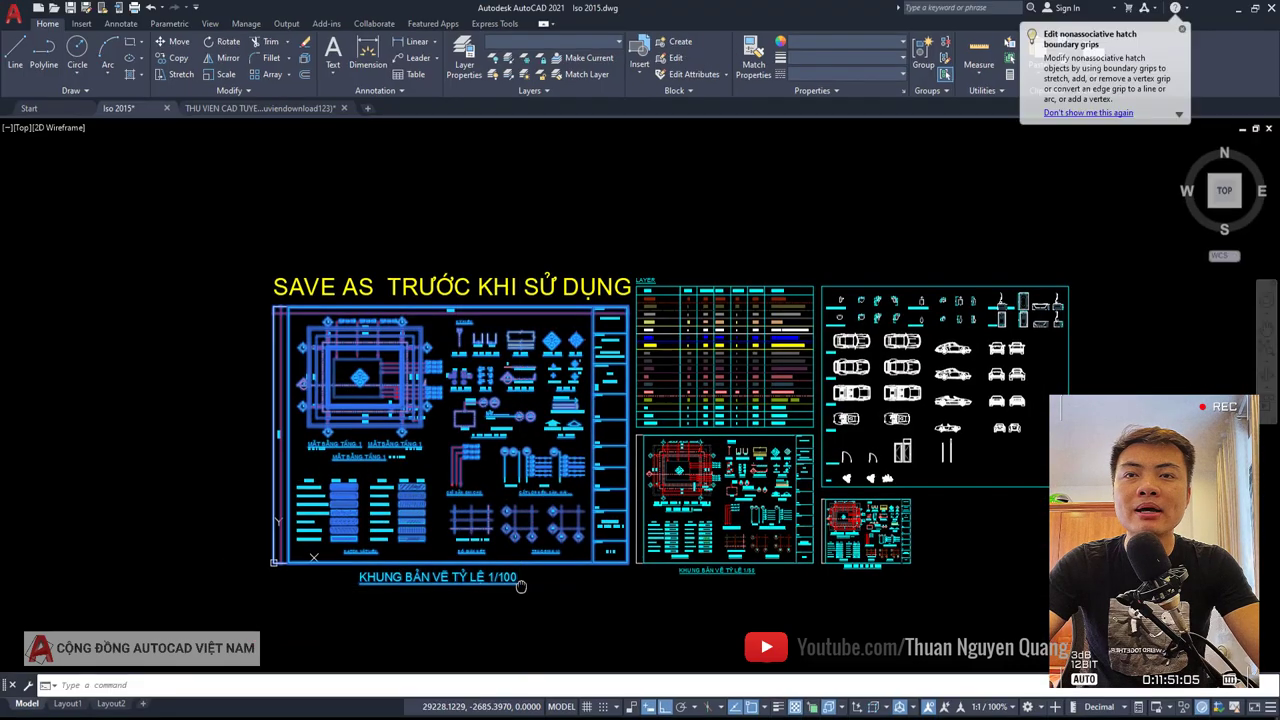
{"action": "scroll", "coordinate": [700, 543], "scroll_direction": "up", "scroll_amount": 2}
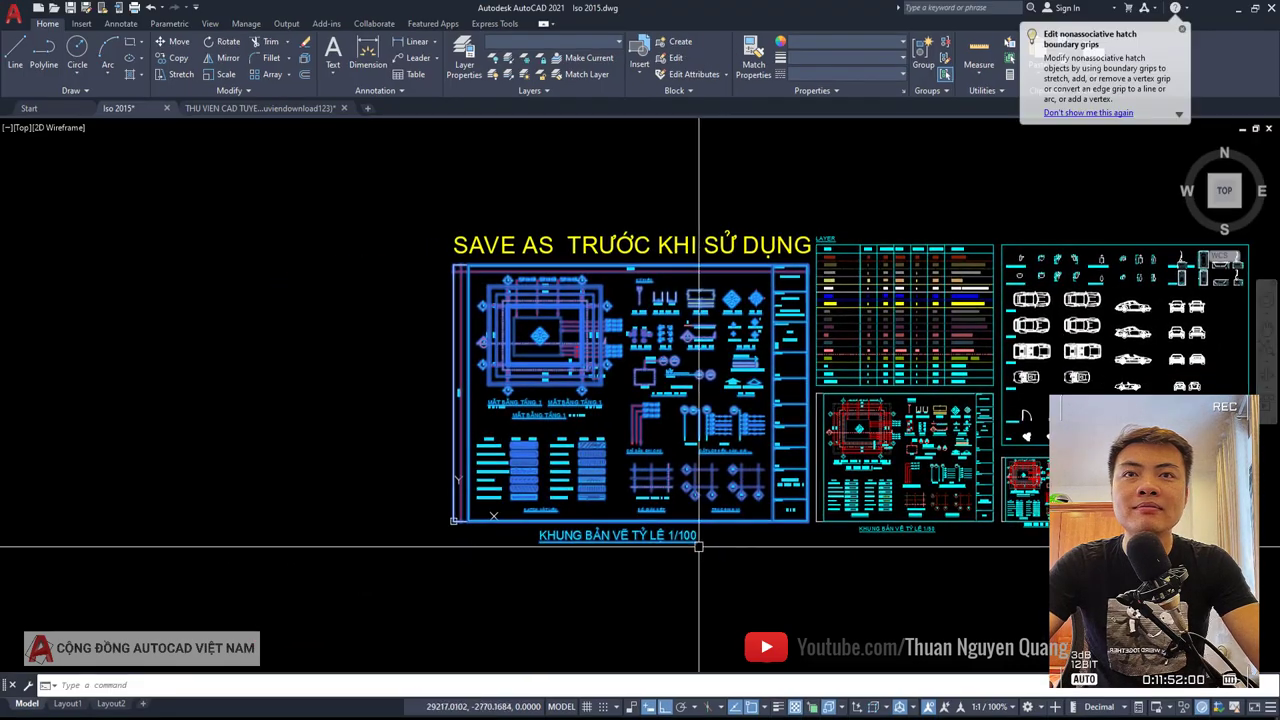
{"action": "scroll", "coordinate": [701, 544], "scroll_direction": "up", "scroll_amount": 1}
{"action": "scroll", "coordinate": [675, 540], "scroll_direction": "up", "scroll_amount": 3}
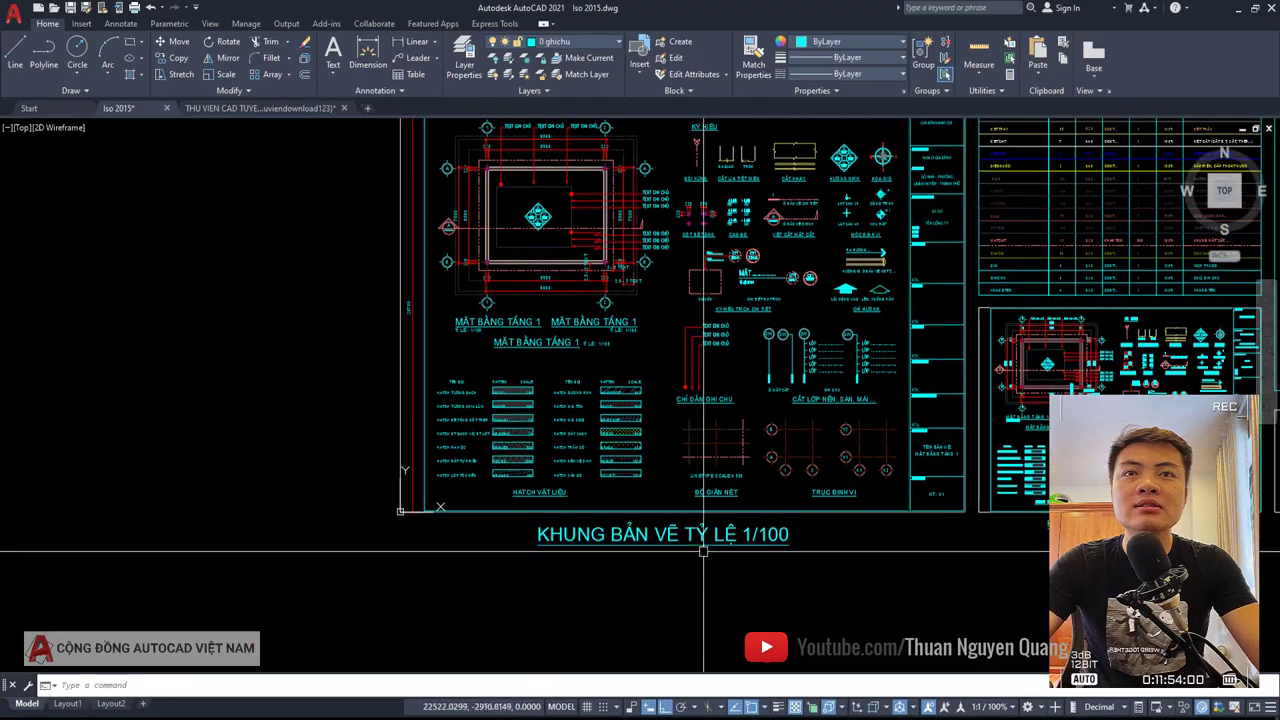
{"action": "scroll", "coordinate": [701, 542], "scroll_direction": "down", "scroll_amount": 3}
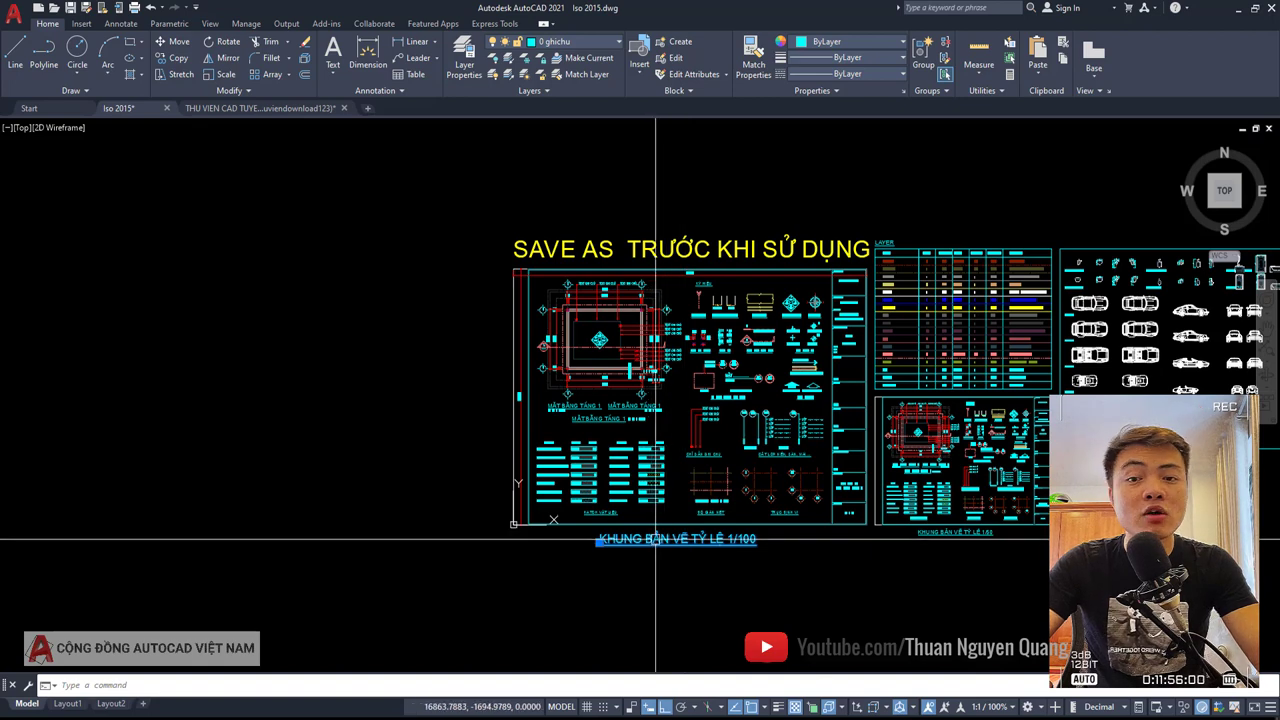
- Place the empty 1/100 frame border to the left of the original using M
{"action": "left_click", "coordinate": [508, 517]}
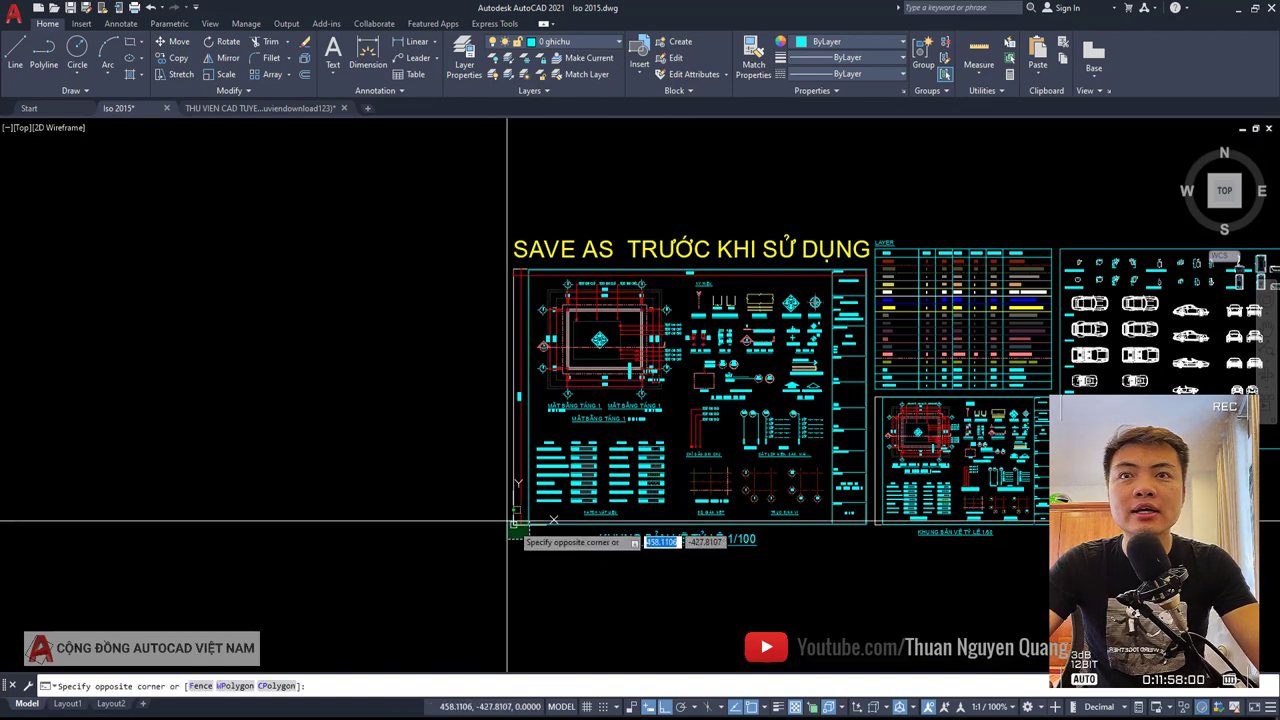
{"action": "left_click", "coordinate": [483, 514]}
{"action": "type", "text": "m"}
{"action": "key", "text": "space"}
{"action": "left_click", "coordinate": [560, 580]}
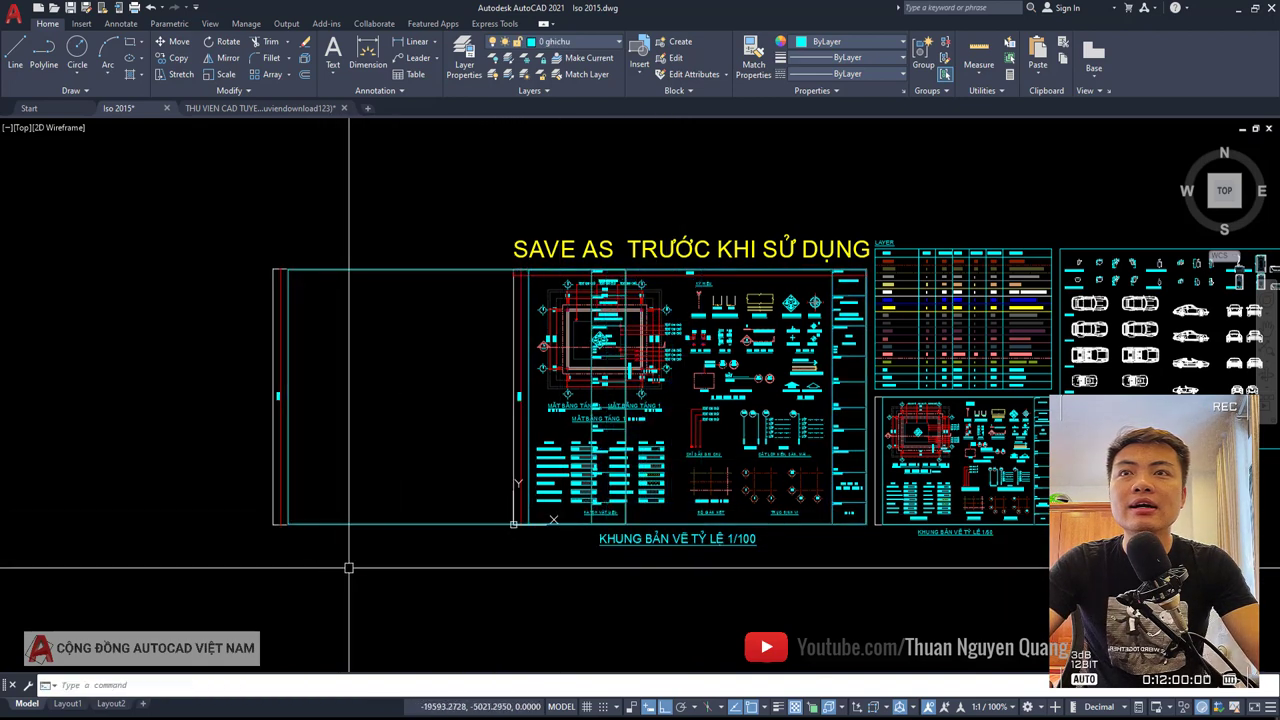
{"action": "left_click", "coordinate": [247, 408]}
- Copy the KHUNG BẢN VẼ TỶ LỆ 1/100 label beneath the new frame
{"action": "left_click", "coordinate": [760, 530]}
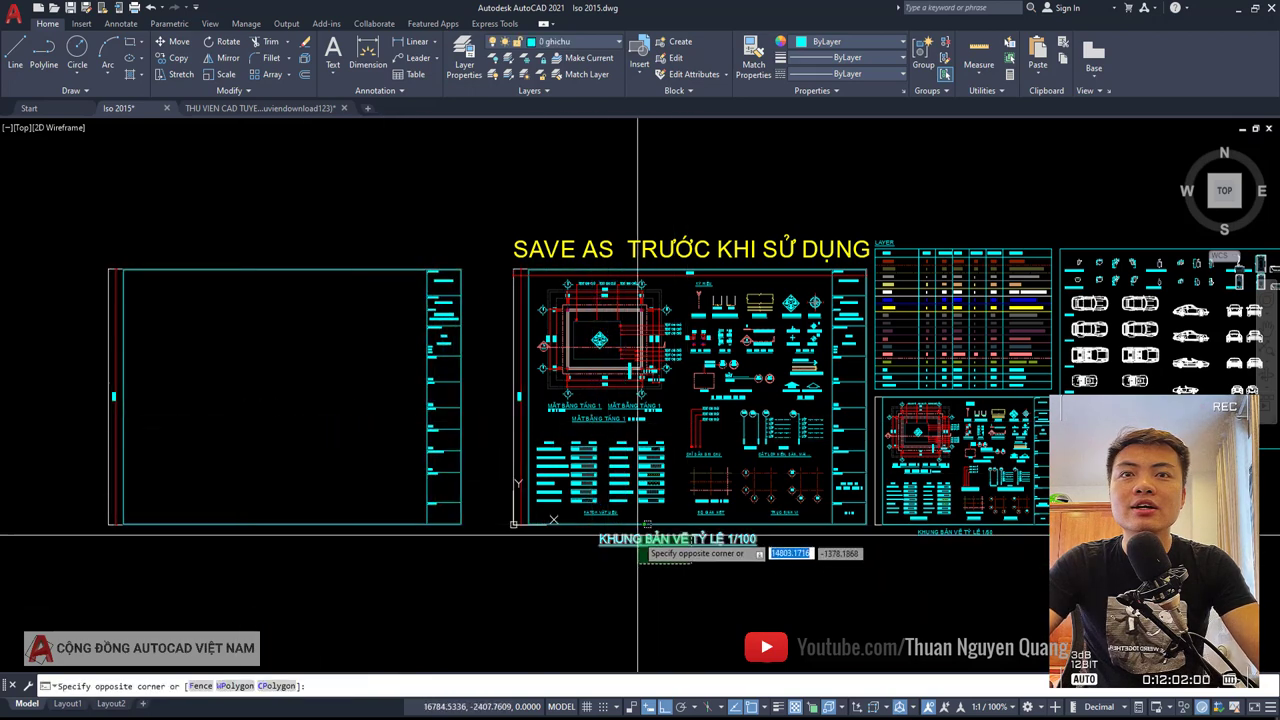
{"action": "left_click", "coordinate": [634, 548]}
{"action": "type", "text": "co"}
{"action": "key", "text": "space"}
{"action": "left_click", "coordinate": [748, 587]}
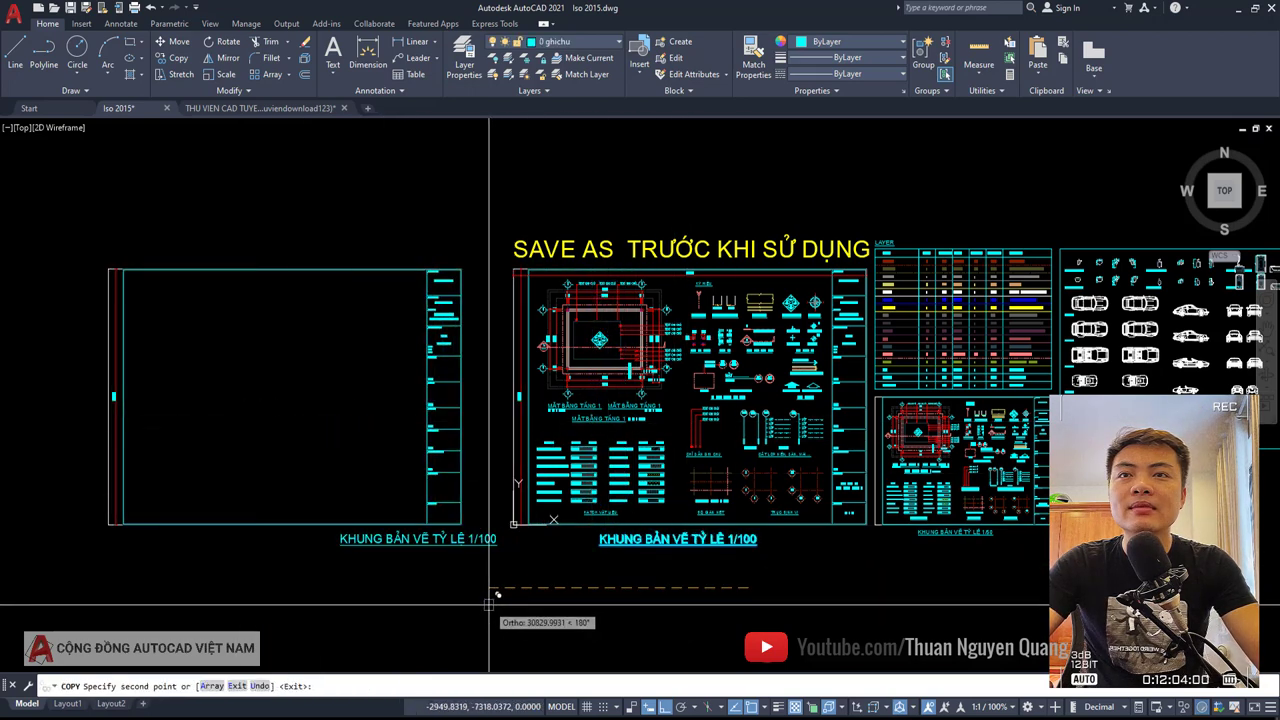
{"action": "scroll", "coordinate": [633, 500], "scroll_direction": "up", "scroll_amount": 4}
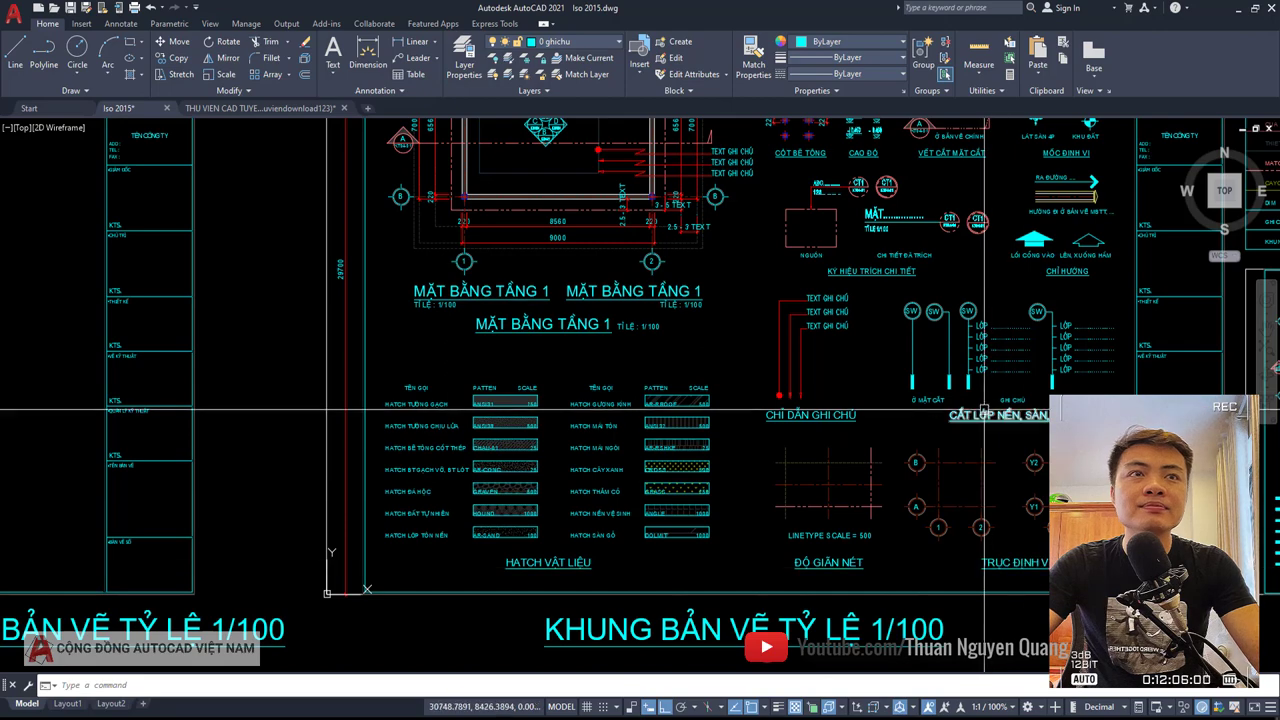
- Place a copy of MẶT BẰNG TẦNG 1 in the empty frame and move it near the bottom
{"action": "scroll", "coordinate": [980, 410], "scroll_direction": "down", "scroll_amount": 4}
{"action": "scroll", "coordinate": [971, 400], "scroll_direction": "up", "scroll_amount": 1}
{"action": "scroll", "coordinate": [850, 400], "scroll_direction": "up", "scroll_amount": 4}
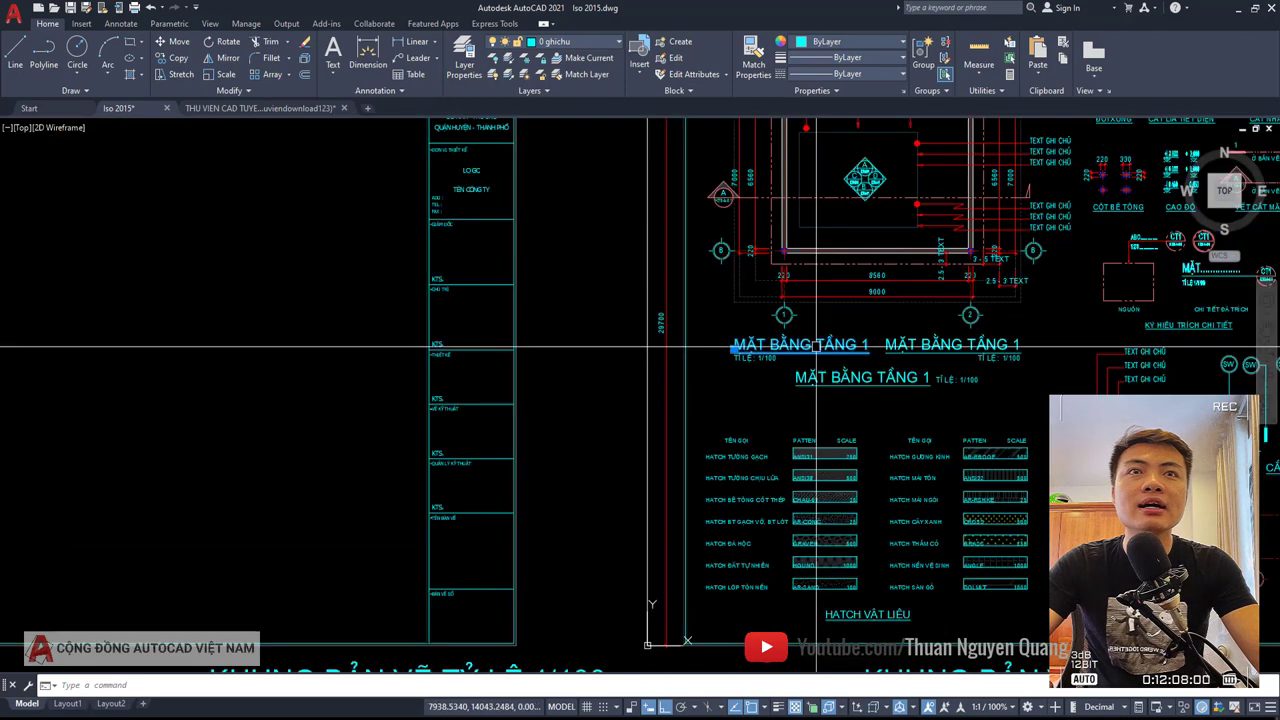
{"action": "scroll", "coordinate": [820, 375], "scroll_direction": "down", "scroll_amount": 5}
{"action": "left_click", "coordinate": [437, 374]}
{"action": "scroll", "coordinate": [489, 509], "scroll_direction": "up", "scroll_amount": 2}
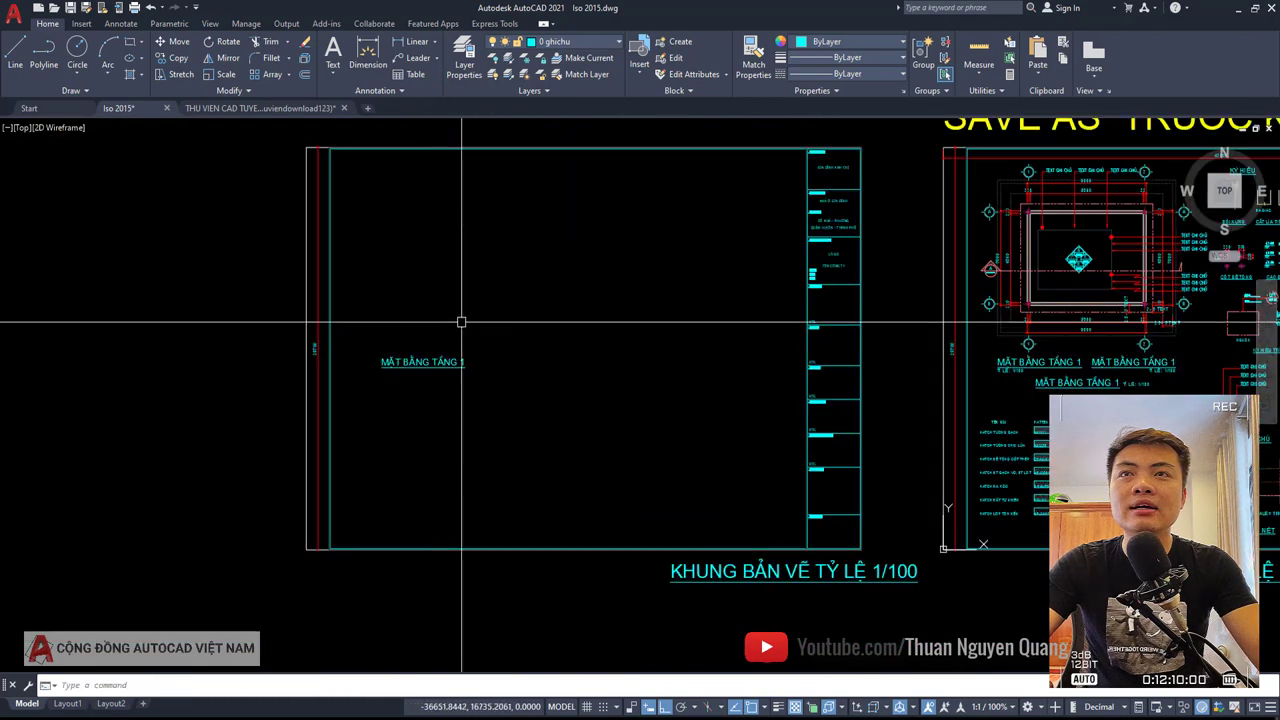
{"action": "type", "text": "m"}
{"action": "key", "text": "Return"}
{"action": "left_click", "coordinate": [542, 320]}
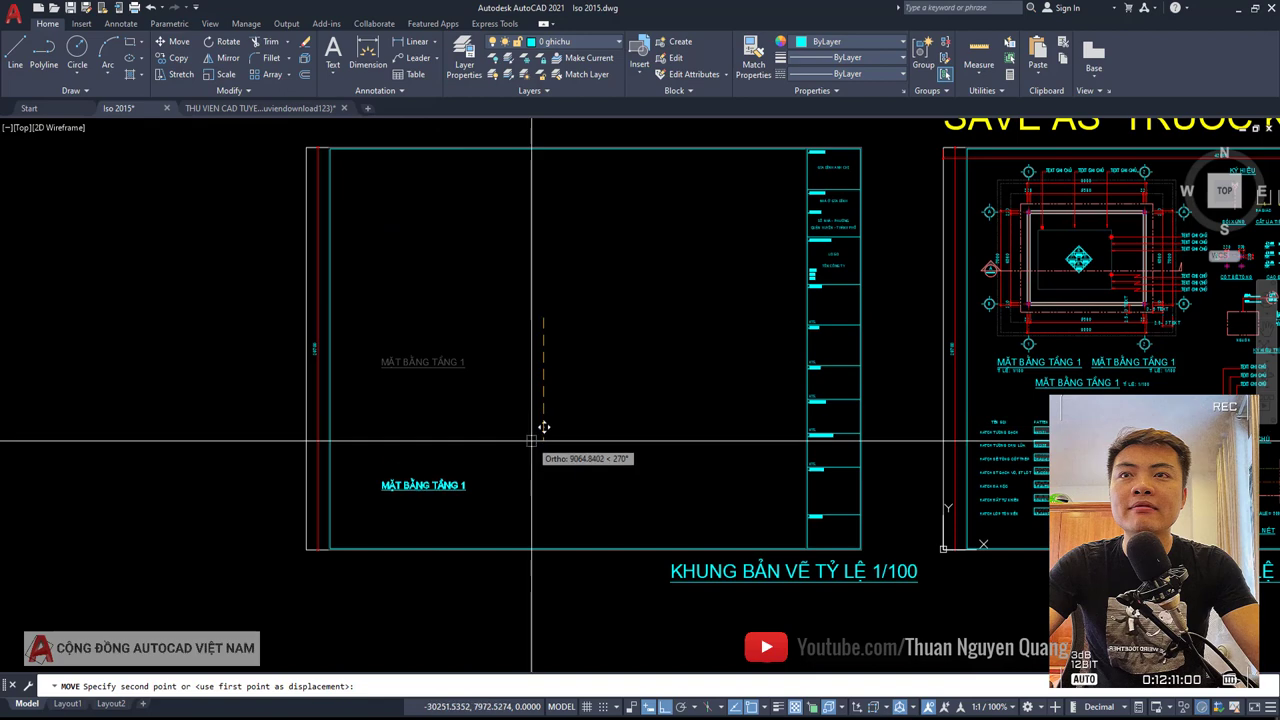
{"action": "left_click", "coordinate": [525, 505]}
- Reposition the MẶT BẰNG TẦNG 1 heading beside the title block and view both frames' labels
{"action": "key", "text": "Return"}
{"action": "left_click", "coordinate": [517, 563]}
{"action": "left_click", "coordinate": [496, 563]}
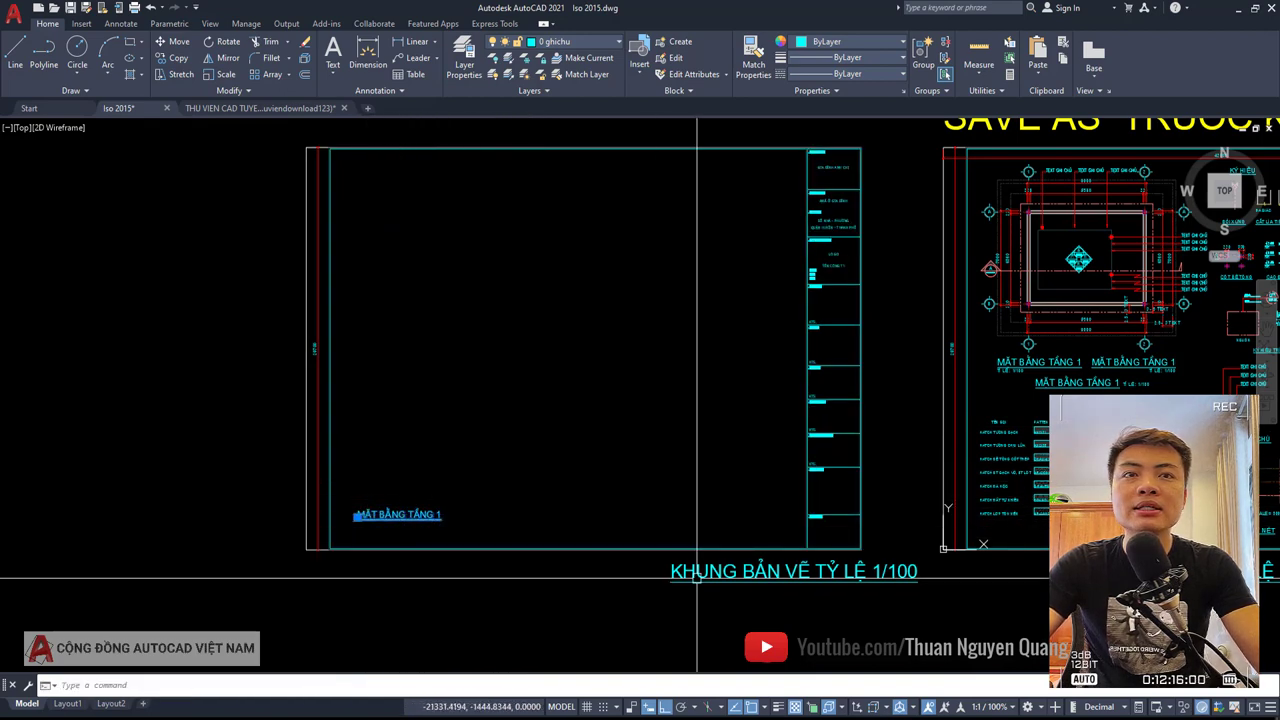
{"action": "scroll", "coordinate": [469, 487], "scroll_direction": "down", "scroll_amount": 2}
{"action": "scroll", "coordinate": [435, 512], "scroll_direction": "up", "scroll_amount": 2}
{"action": "key", "text": "Return"}
{"action": "left_click", "coordinate": [427, 563]}
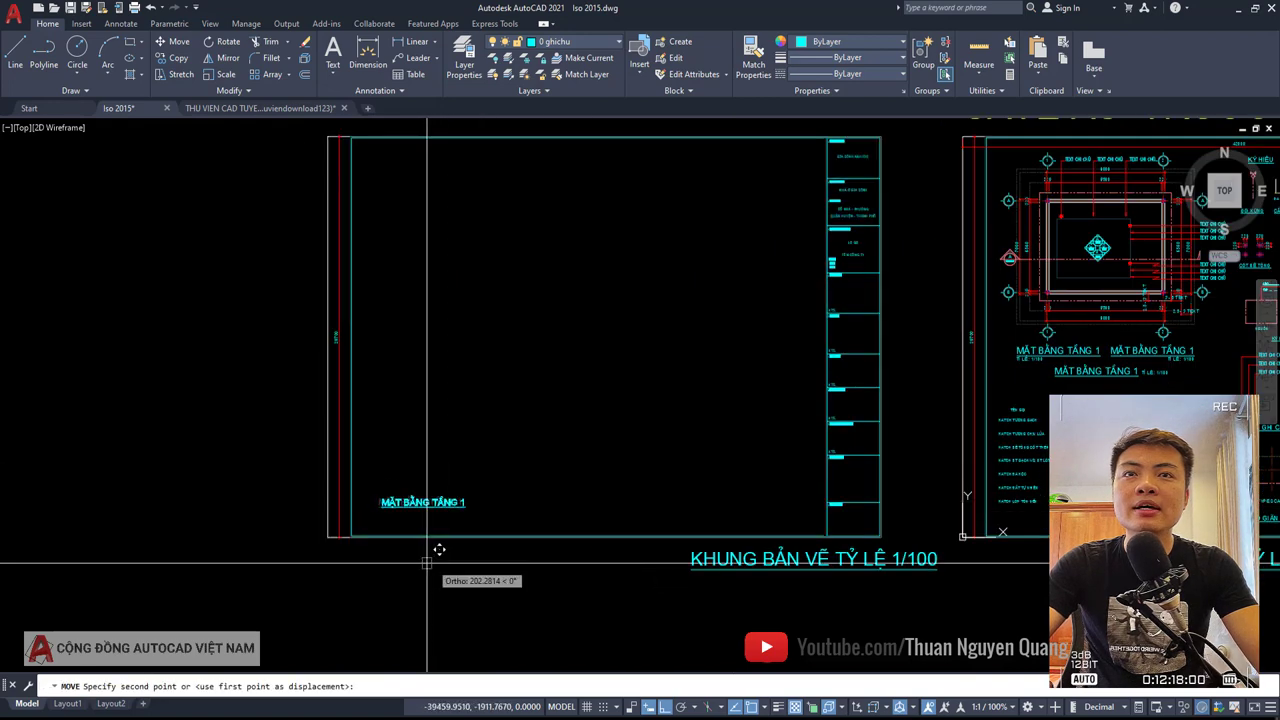
{"action": "left_click", "coordinate": [797, 579]}
{"action": "middle_click_drag", "start_coordinate": [838, 567], "coordinate": [556, 513]}
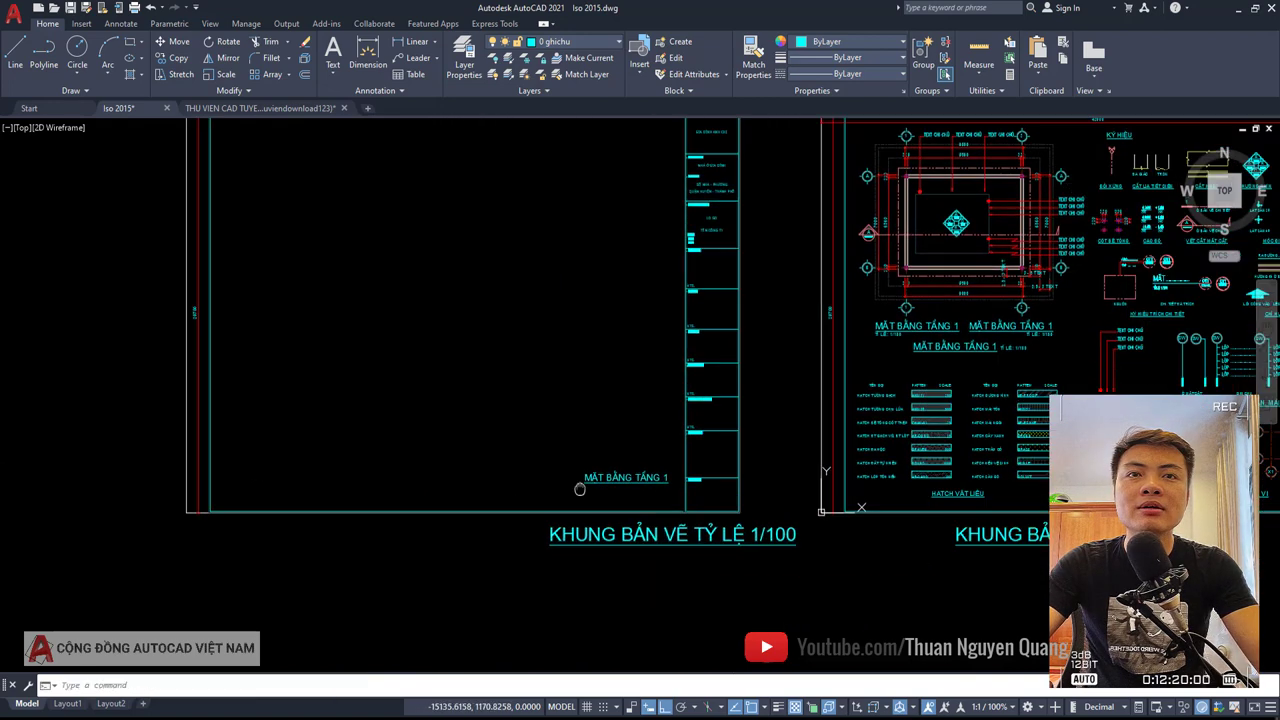
{"action": "scroll", "coordinate": [620, 495], "scroll_direction": "up", "scroll_amount": 4}
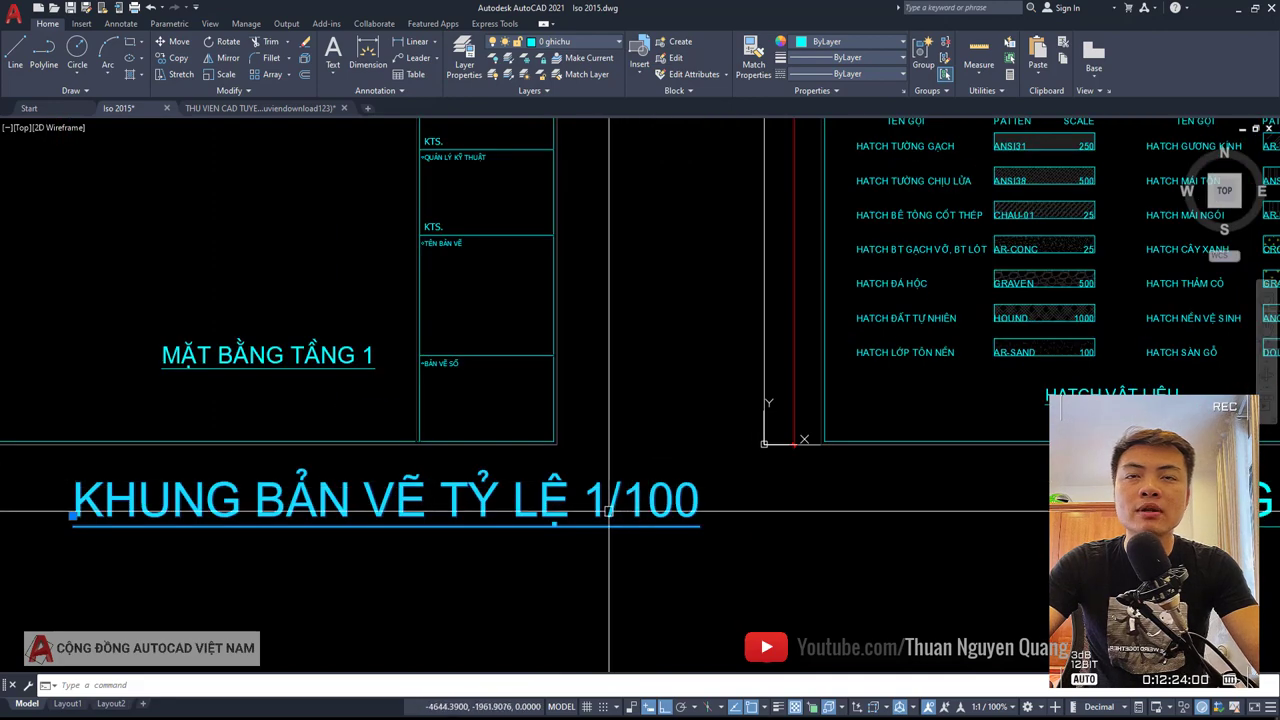
{"action": "scroll", "coordinate": [608, 511], "scroll_direction": "down", "scroll_amount": 6}
{"action": "scroll", "coordinate": [502, 465], "scroll_direction": "down", "scroll_amount": 1}
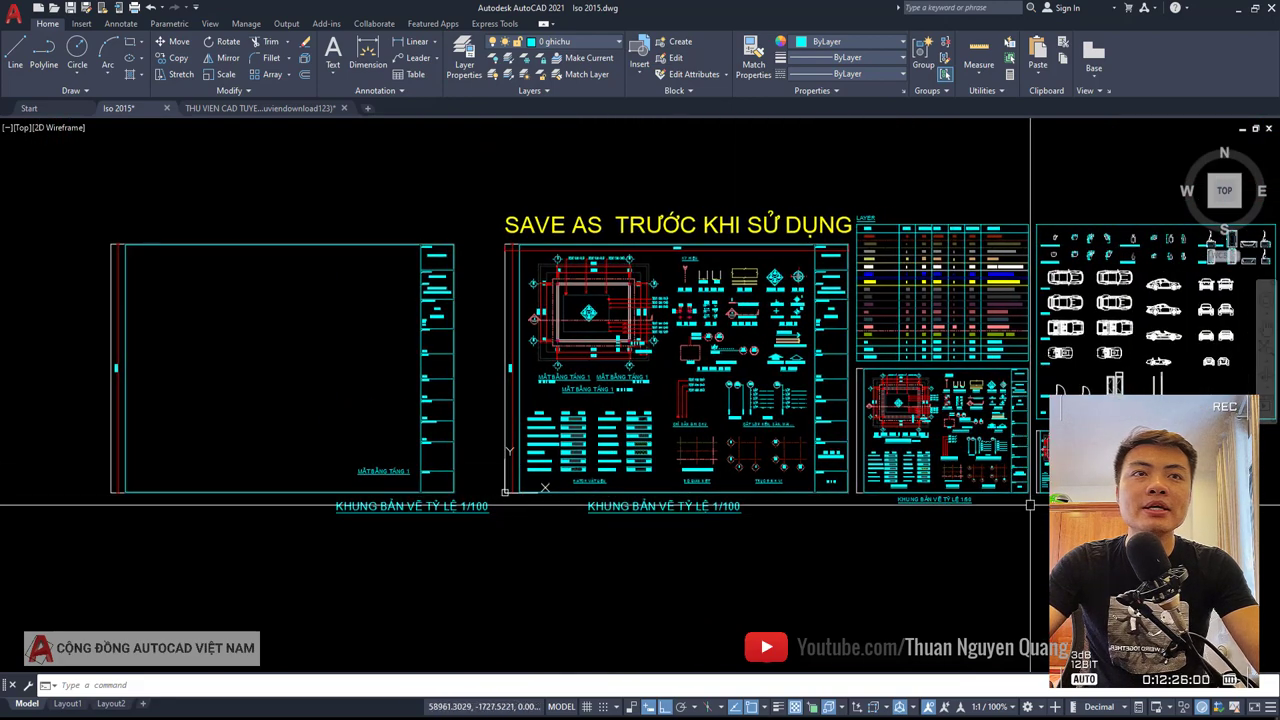
{"action": "scroll", "coordinate": [1030, 505], "scroll_direction": "up", "scroll_amount": 4}
- Window-select the 1/50 and 1/25 sheets to inspect their contents
{"action": "left_click", "coordinate": [515, 176]}
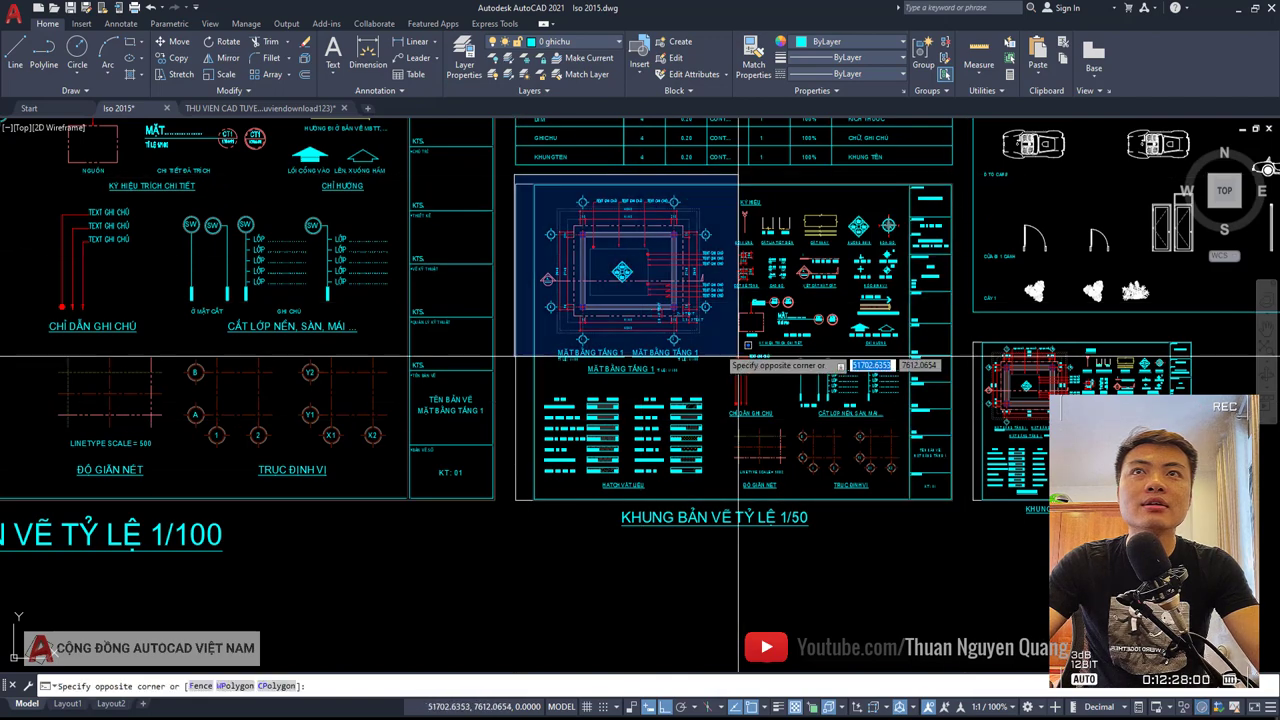
{"action": "left_click", "coordinate": [958, 510]}
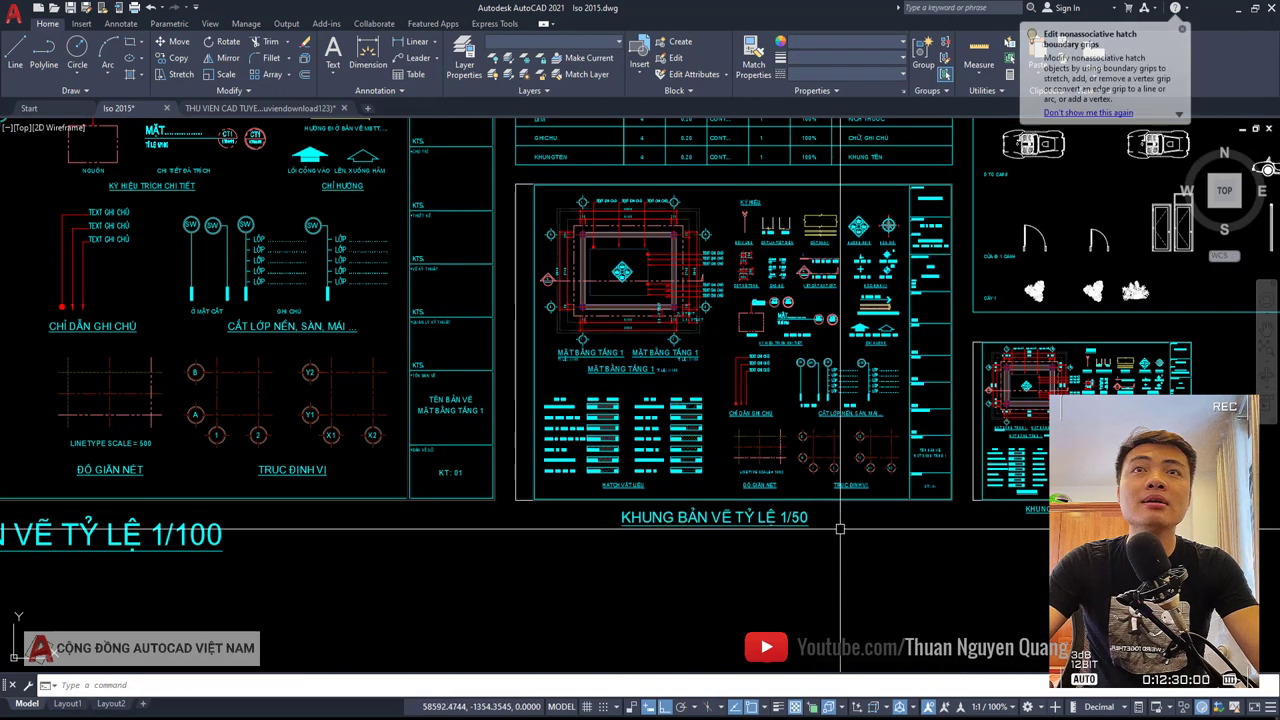
{"action": "scroll", "coordinate": [914, 519], "scroll_direction": "down", "scroll_amount": 1}
{"action": "scroll", "coordinate": [914, 519], "scroll_direction": "down", "scroll_amount": 1}
{"action": "left_click", "coordinate": [914, 519]}
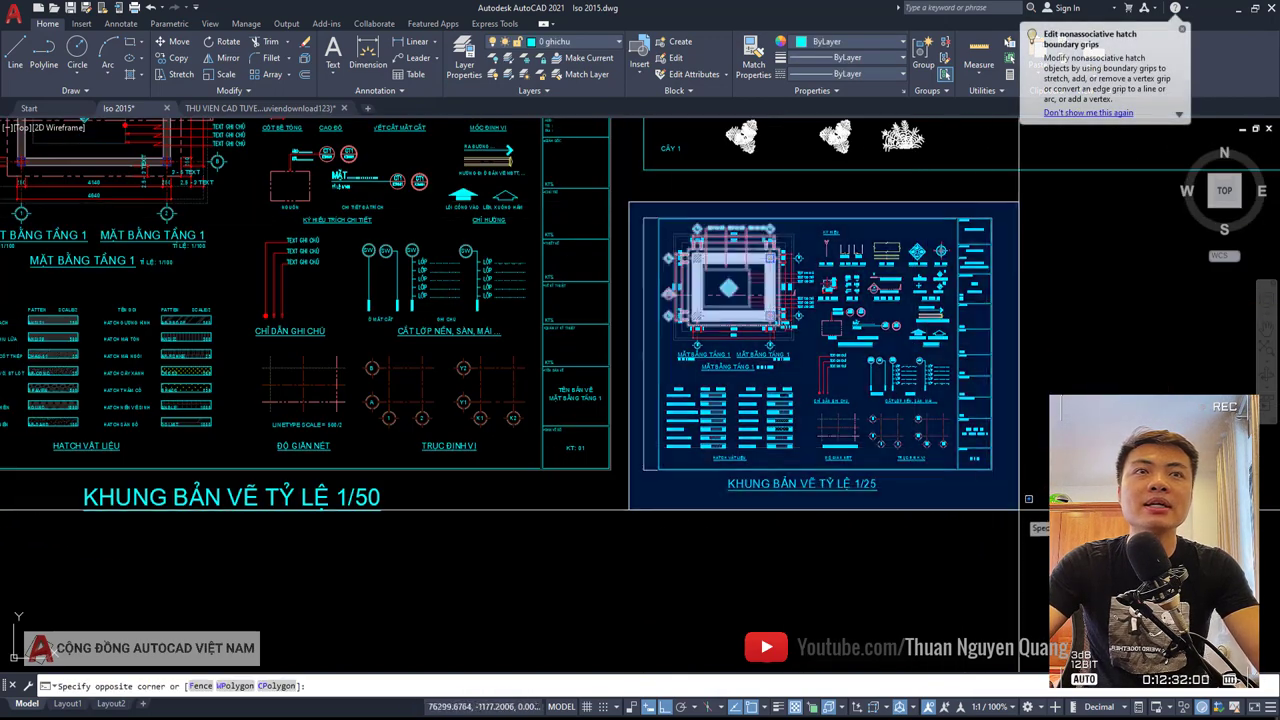
{"action": "left_click", "coordinate": [700, 300]}
{"action": "scroll", "coordinate": [630, 393], "scroll_direction": "down", "scroll_amount": 2}
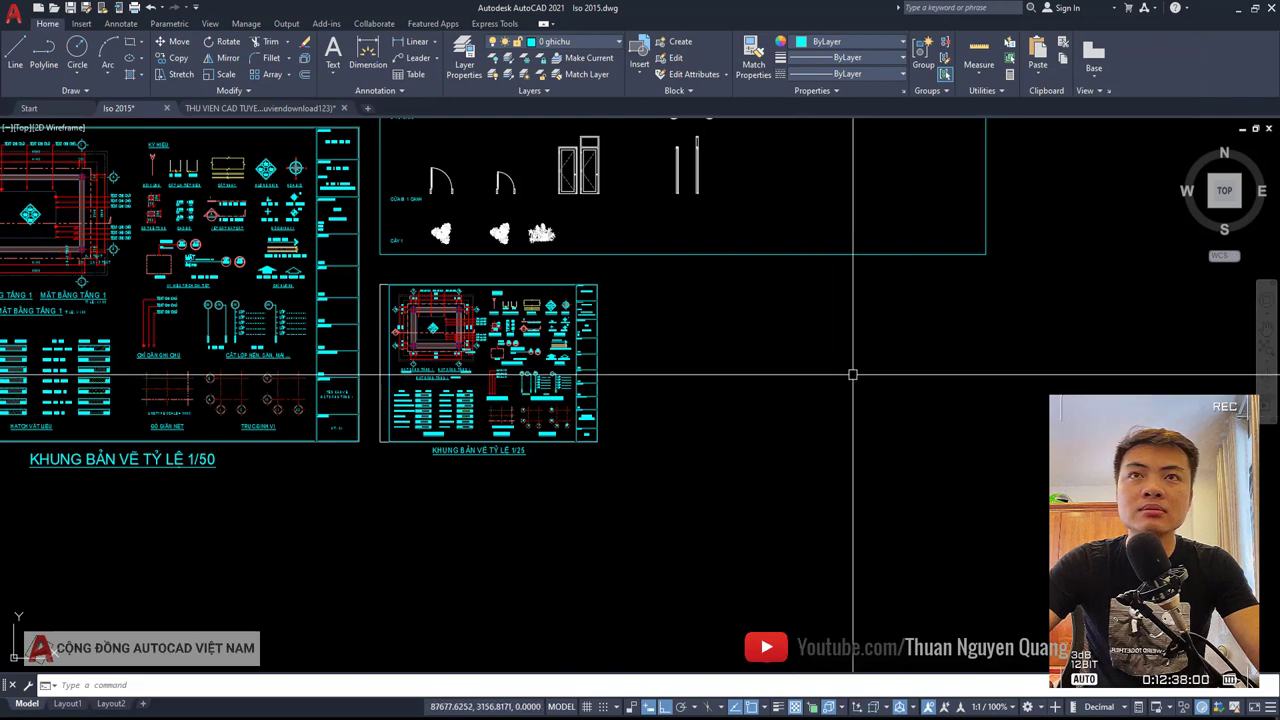
{"action": "scroll", "coordinate": [800, 420], "scroll_direction": "down", "scroll_amount": 2}
{"action": "scroll", "coordinate": [774, 357], "scroll_direction": "up", "scroll_amount": 2}
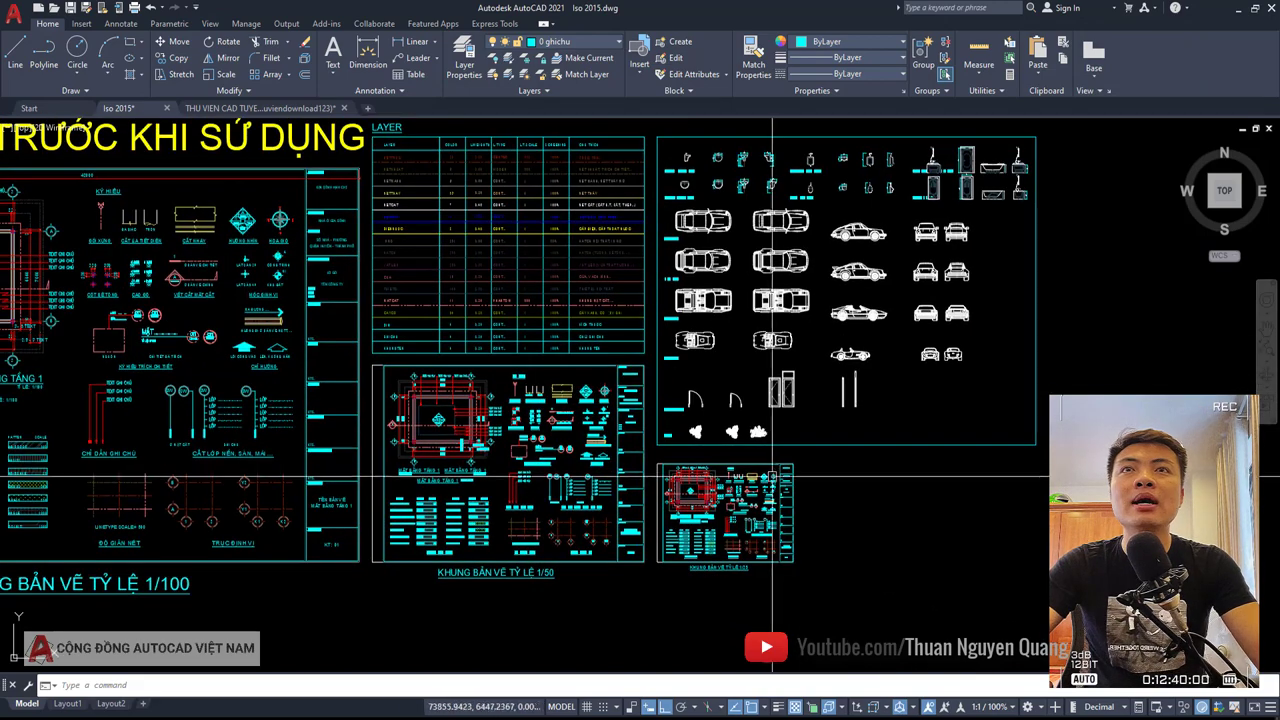
{"action": "scroll", "coordinate": [773, 356], "scroll_direction": "up", "scroll_amount": 1}
{"action": "scroll", "coordinate": [720, 350], "scroll_direction": "down", "scroll_amount": 3}
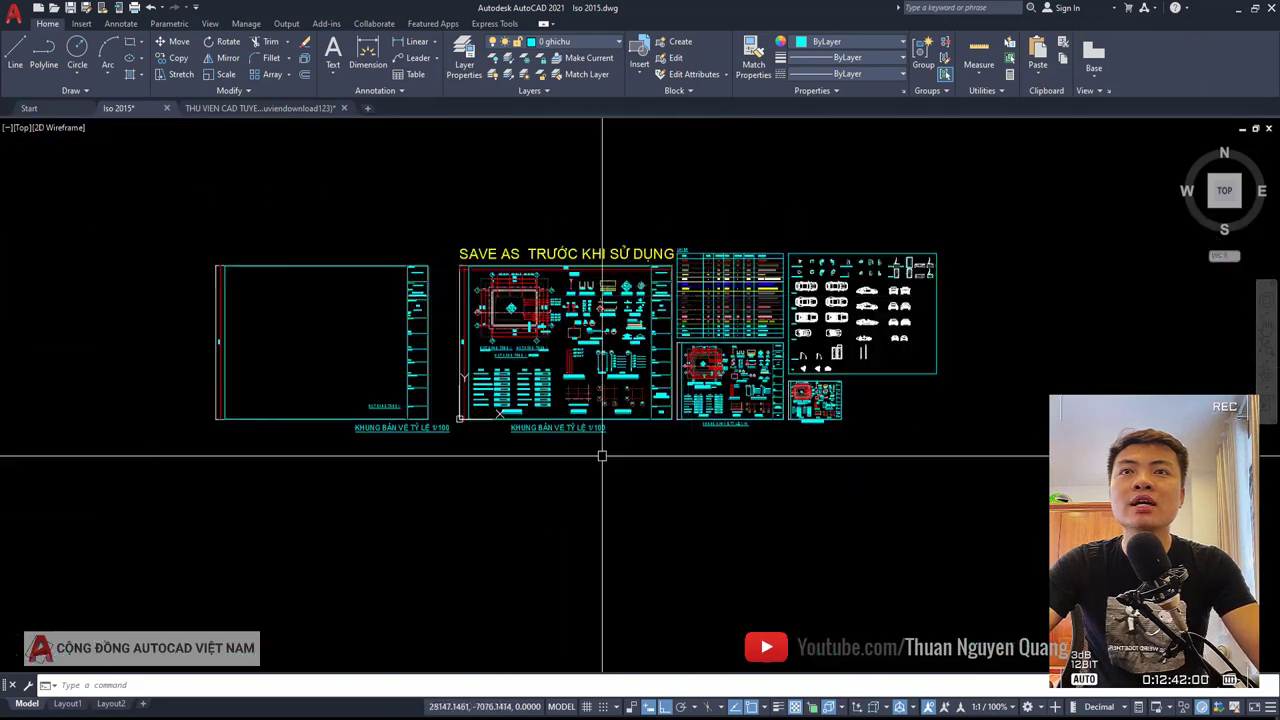
{"action": "scroll", "coordinate": [500, 440], "scroll_direction": "up", "scroll_amount": 1}
- Crossing-select and delete the empty left frame with its label, then recentre on the 1/100 sheet
{"action": "middle_click_drag", "start_coordinate": [400, 423], "coordinate": [534, 448]}
{"action": "left_click_drag", "start_coordinate": [534, 448], "coordinate": [400, 366]}
{"action": "key", "text": "Delete"}
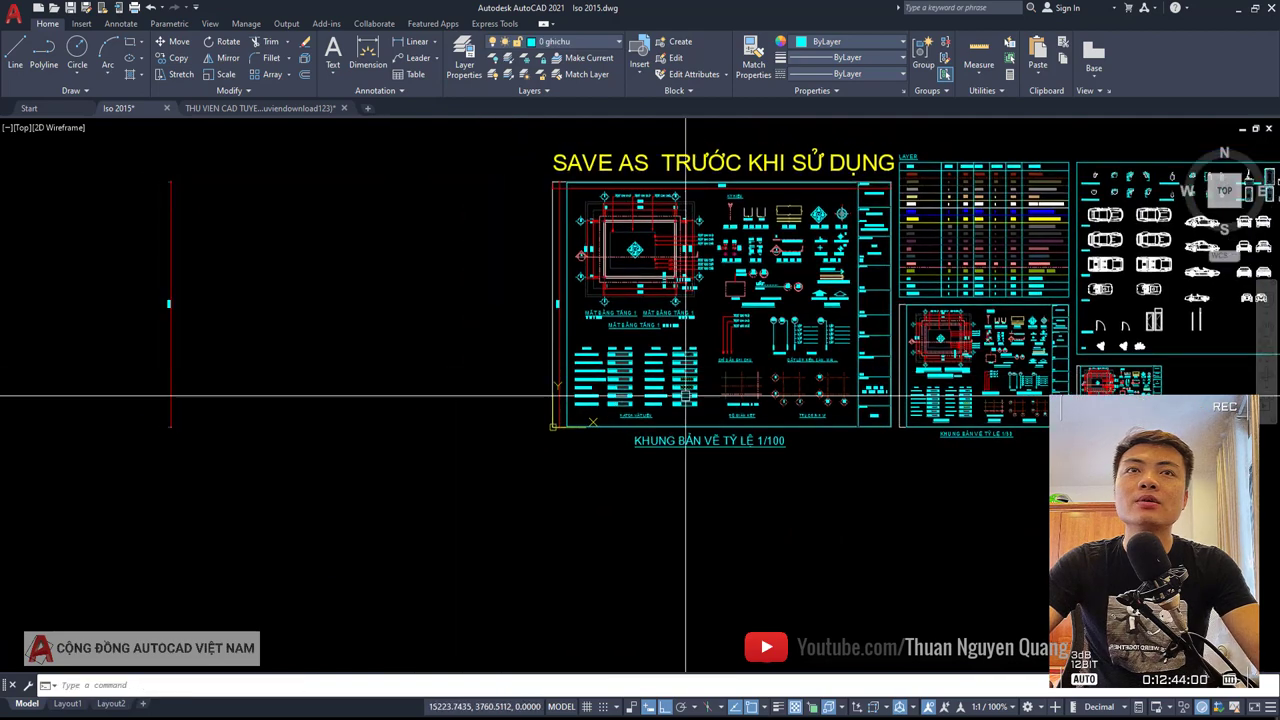
{"action": "middle_click_drag", "start_coordinate": [600, 391], "coordinate": [420, 391]}
{"action": "scroll", "coordinate": [534, 380], "scroll_direction": "down", "scroll_amount": 2}
{"action": "left_click", "coordinate": [192, 330]}
{"action": "scroll", "coordinate": [444, 318], "scroll_direction": "up", "scroll_amount": 6}
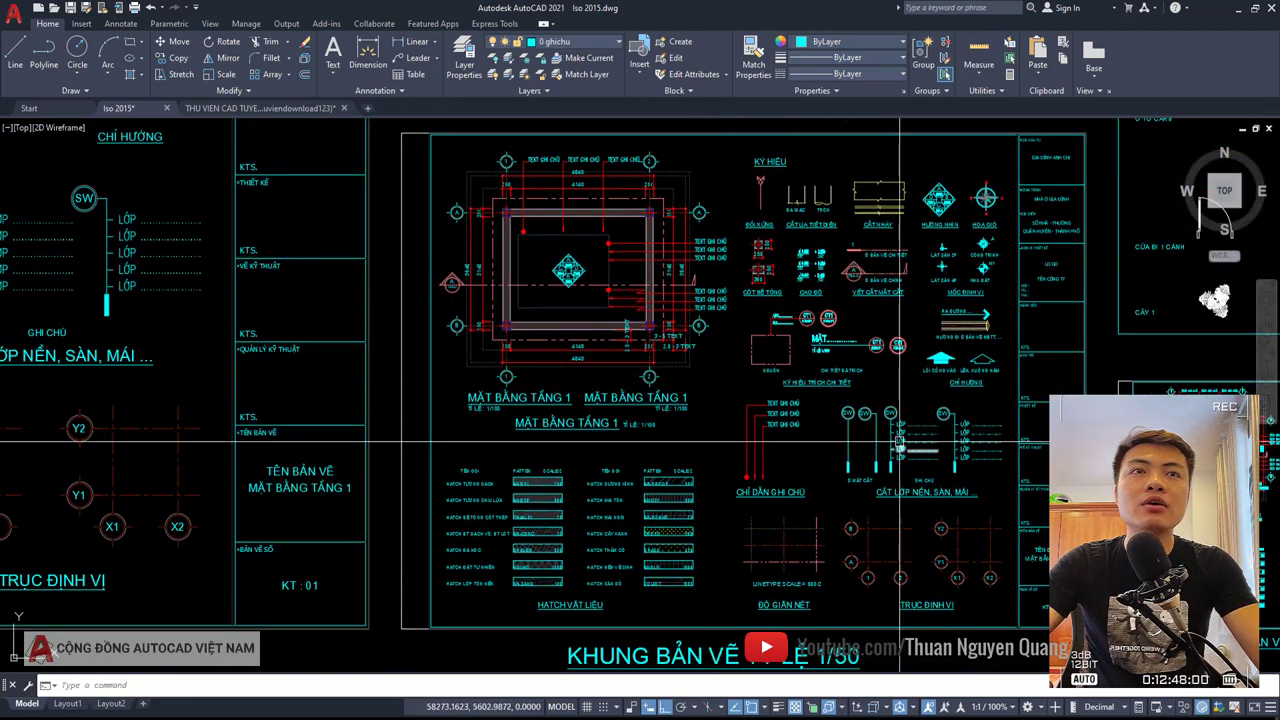
{"action": "scroll", "coordinate": [897, 454], "scroll_direction": "down", "scroll_amount": 2}
{"action": "middle_click_drag", "start_coordinate": [880, 340], "coordinate": [845, 437]}
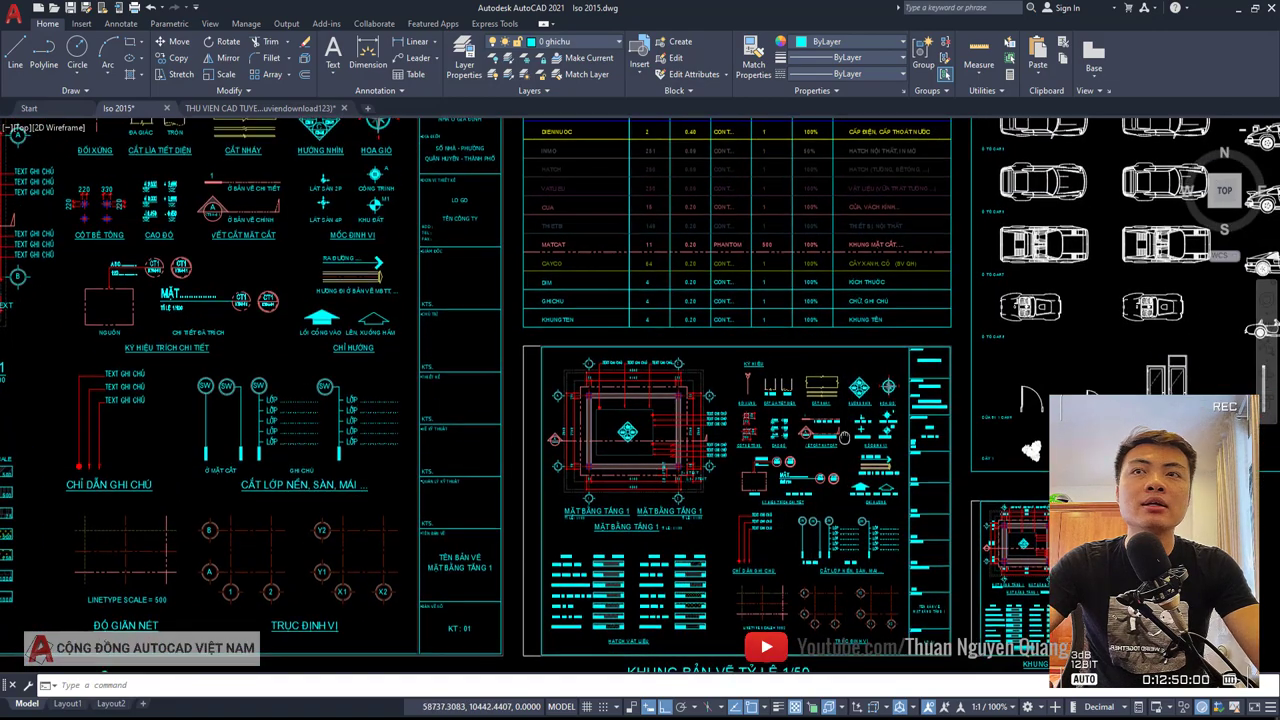
{"action": "middle_click_drag", "start_coordinate": [735, 438], "coordinate": [1010, 430]}
{"action": "mouse_move", "coordinate": [468, 303]}
{"action": "middle_mouse_down"}
{"action": "mouse_move", "coordinate": [758, 425]}
{"action": "mouse_move", "coordinate": [721, 280]}
{"action": "middle_mouse_up"}
{"action": "scroll", "coordinate": [758, 425], "scroll_direction": "down", "scroll_amount": 2}
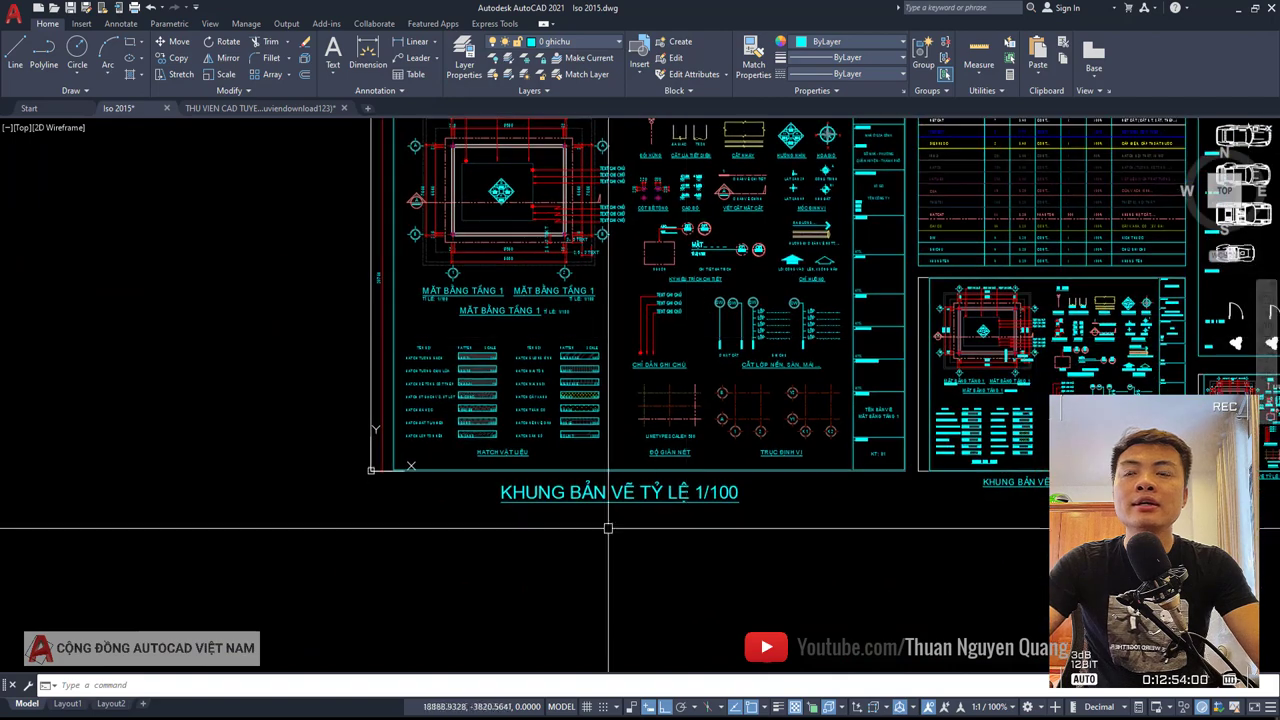
- Review the 1-50 dimension style's text, arrow and line settings without saving, then close the manager
{"action": "type", "text": "DIL"}
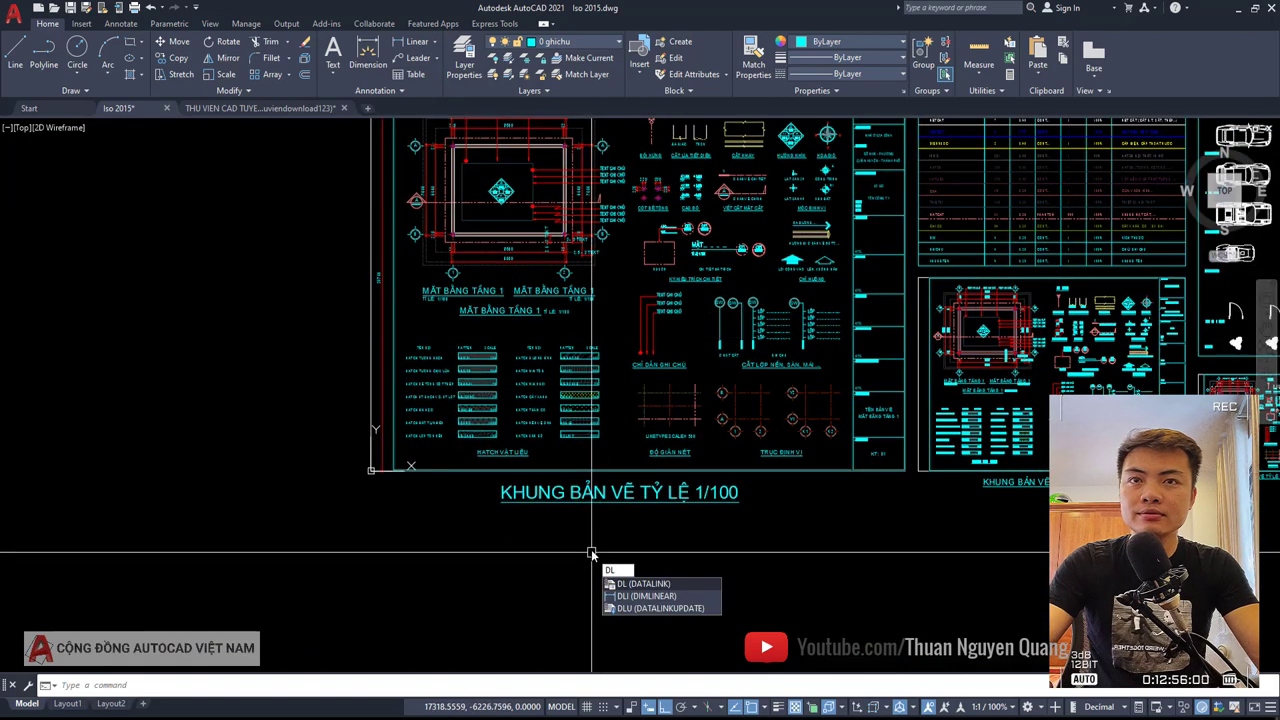
{"action": "key", "text": "BackSpace"}
{"action": "key", "text": "BackSpace"}
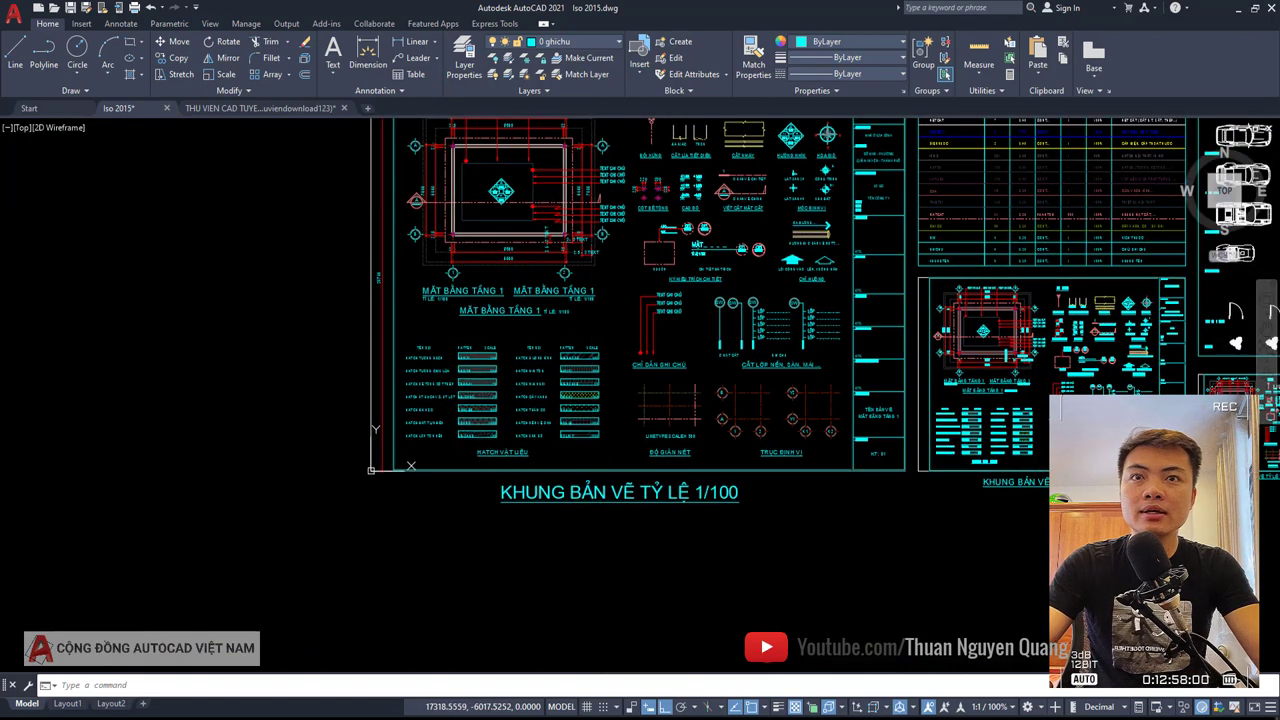
{"action": "type", "text": "D"}
{"action": "key", "text": "Return"}
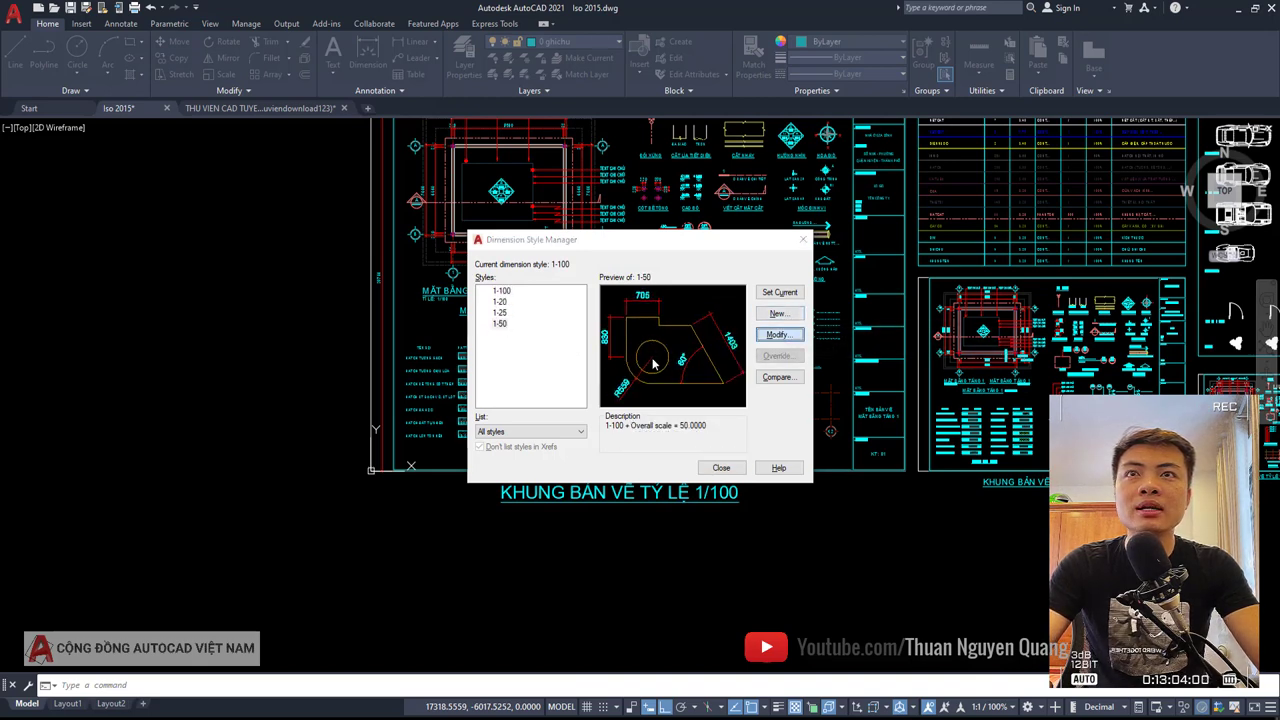
{"action": "left_click", "coordinate": [779, 334]}
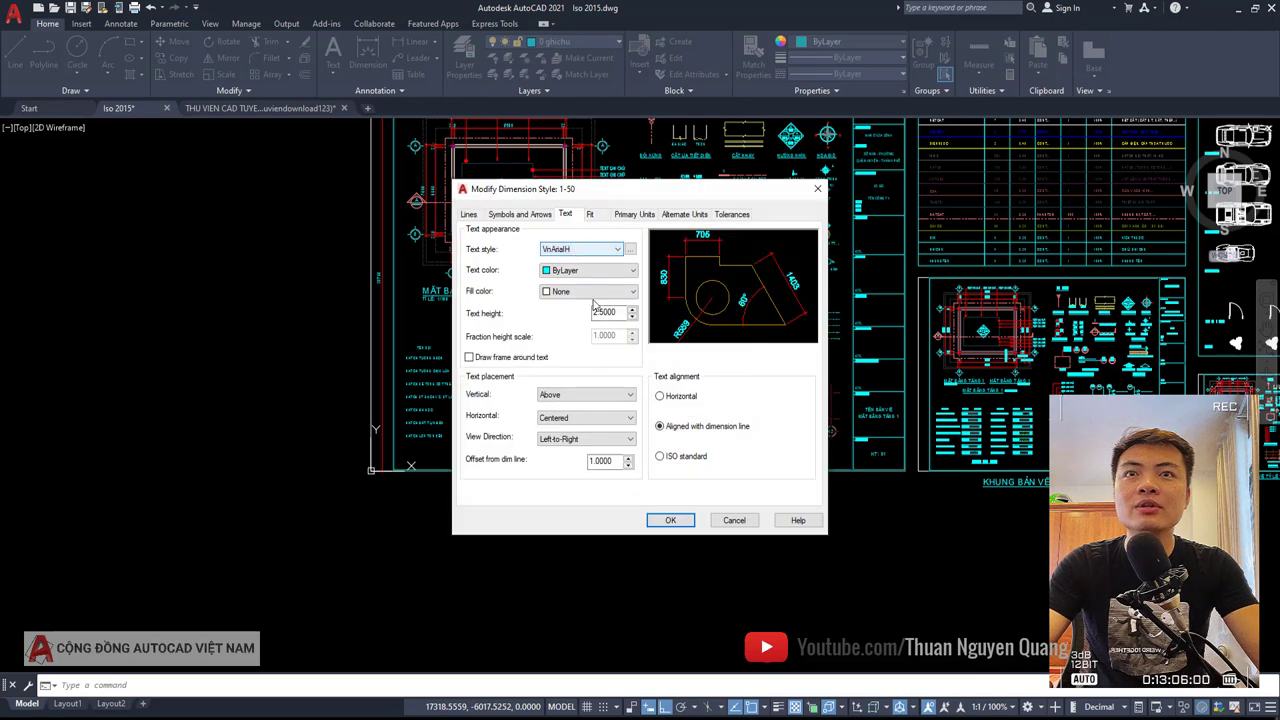
{"action": "left_click", "coordinate": [538, 214]}
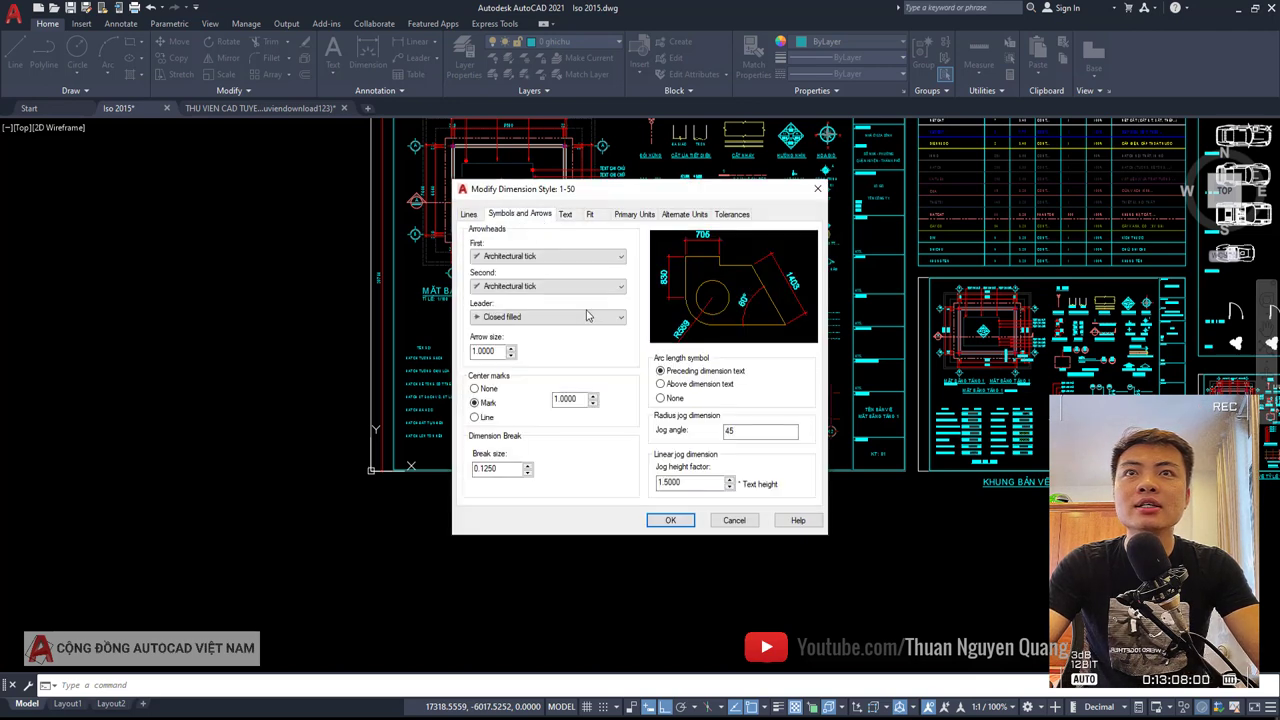
{"action": "left_click", "coordinate": [470, 214]}
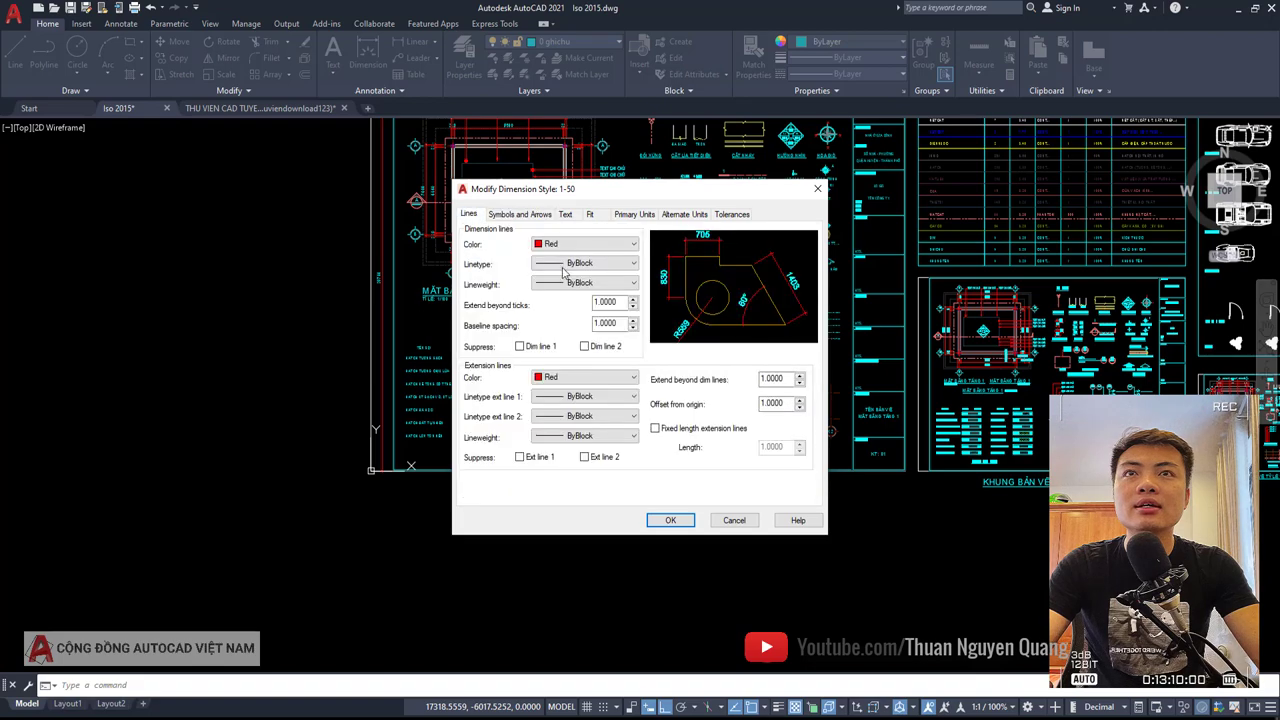
{"action": "left_click", "coordinate": [735, 527]}
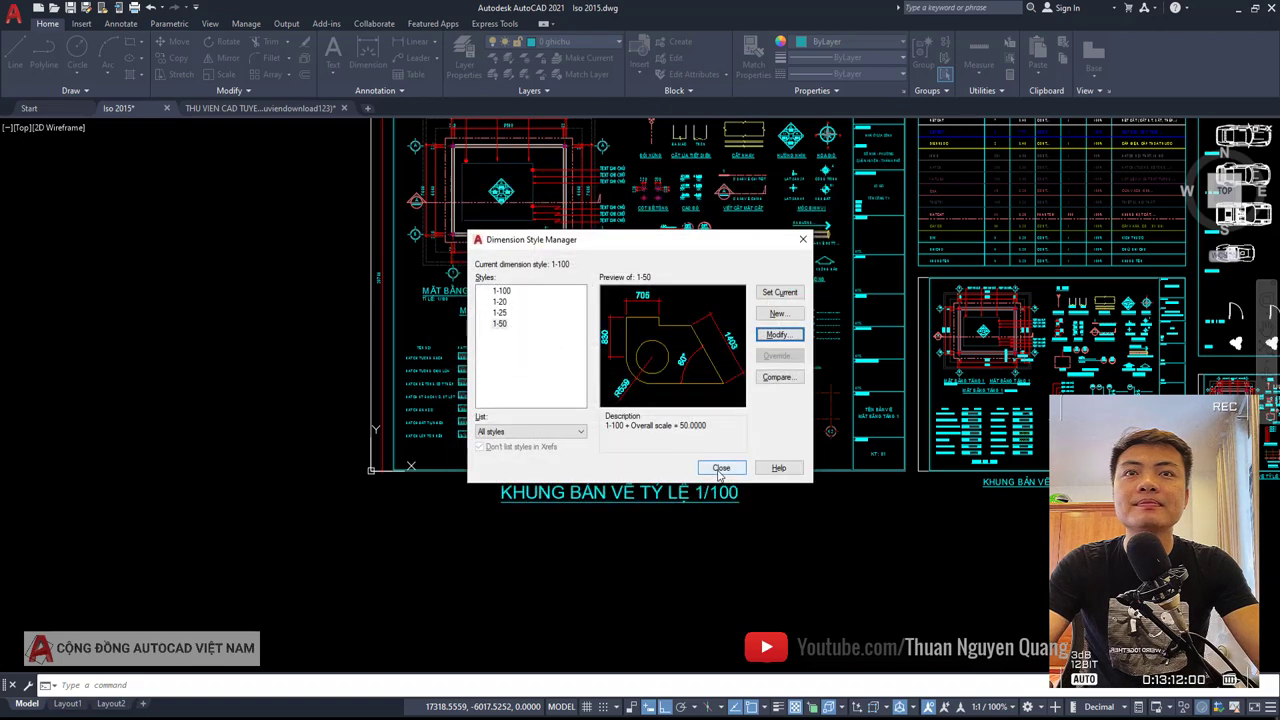
{"action": "left_click", "coordinate": [720, 468]}
{"action": "scroll", "coordinate": [620, 480], "scroll_direction": "down", "scroll_amount": 4}
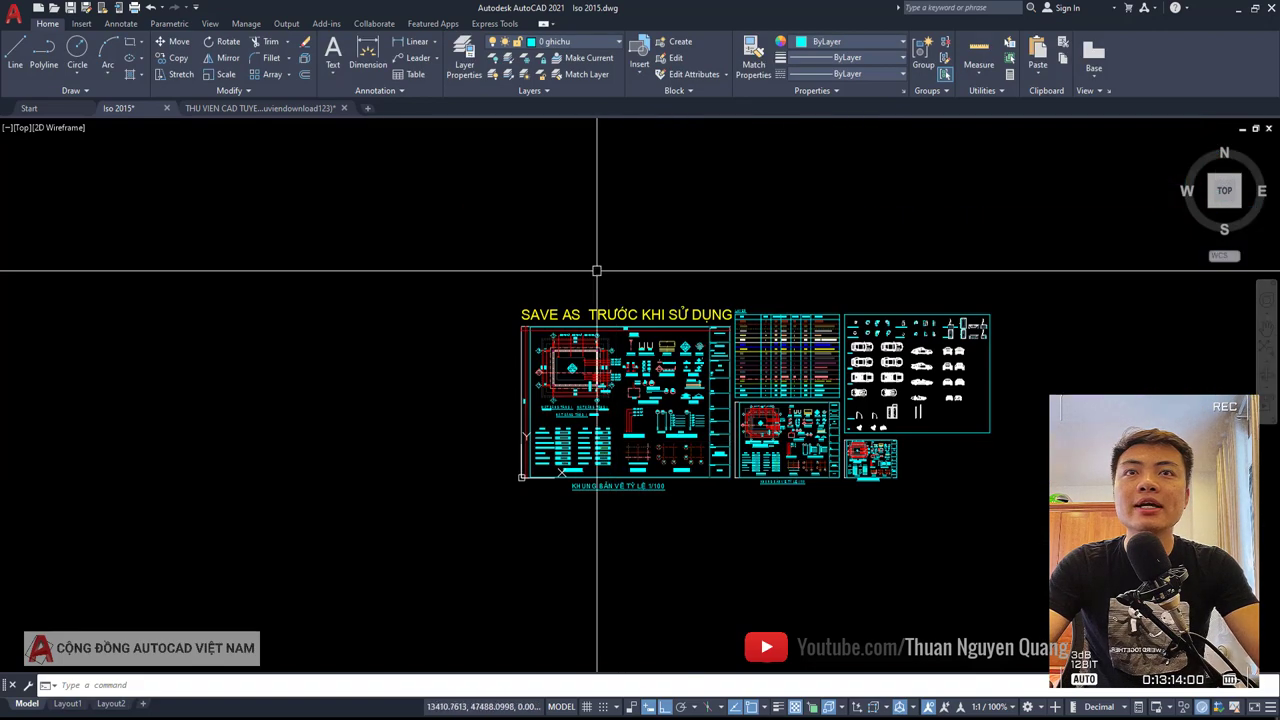
{"action": "scroll", "coordinate": [760, 466], "scroll_direction": "up", "scroll_amount": 2}
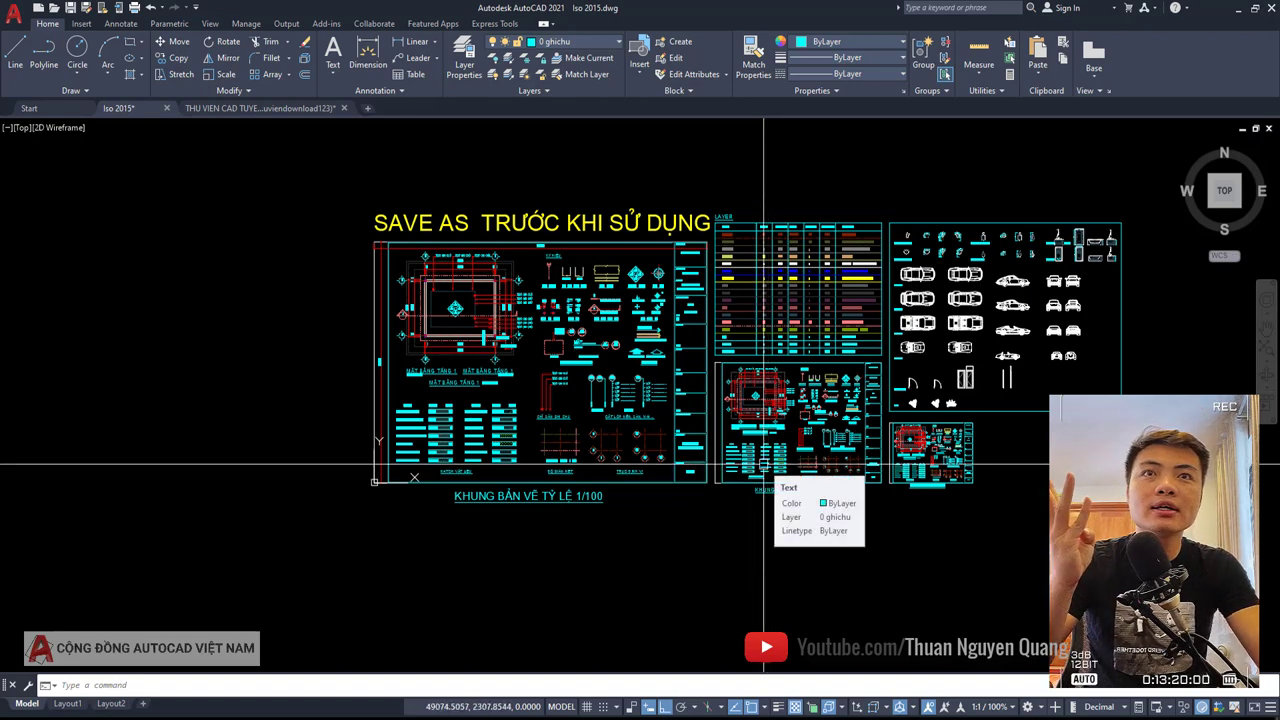
{"action": "left_click", "coordinate": [67, 704]}
{"action": "left_click", "coordinate": [111, 704]}
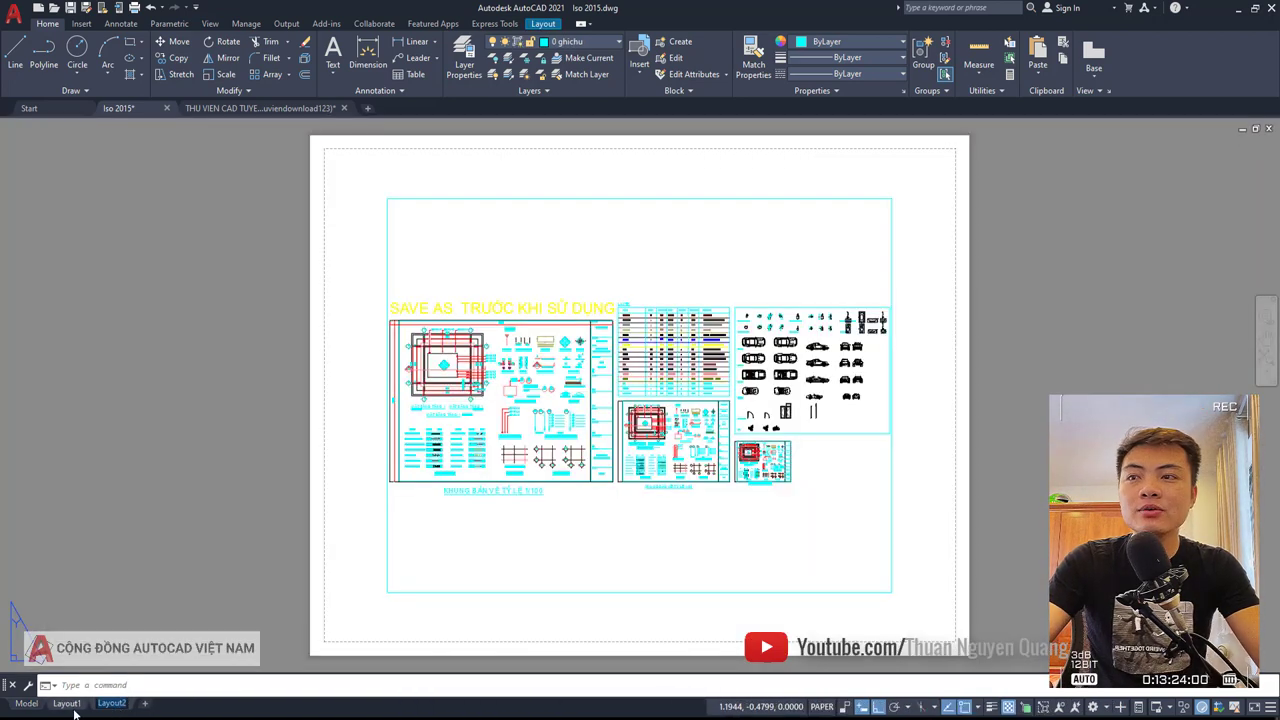
{"action": "left_click", "coordinate": [71, 706]}
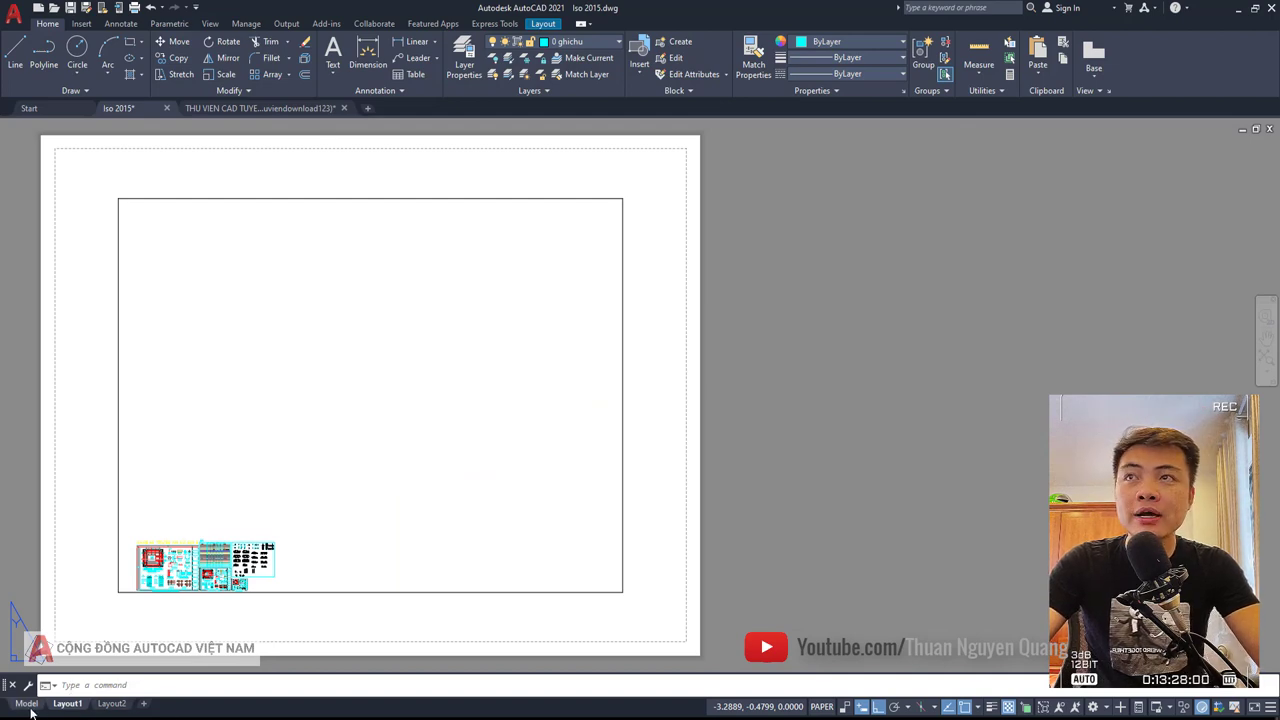
{"action": "left_click", "coordinate": [27, 704]}
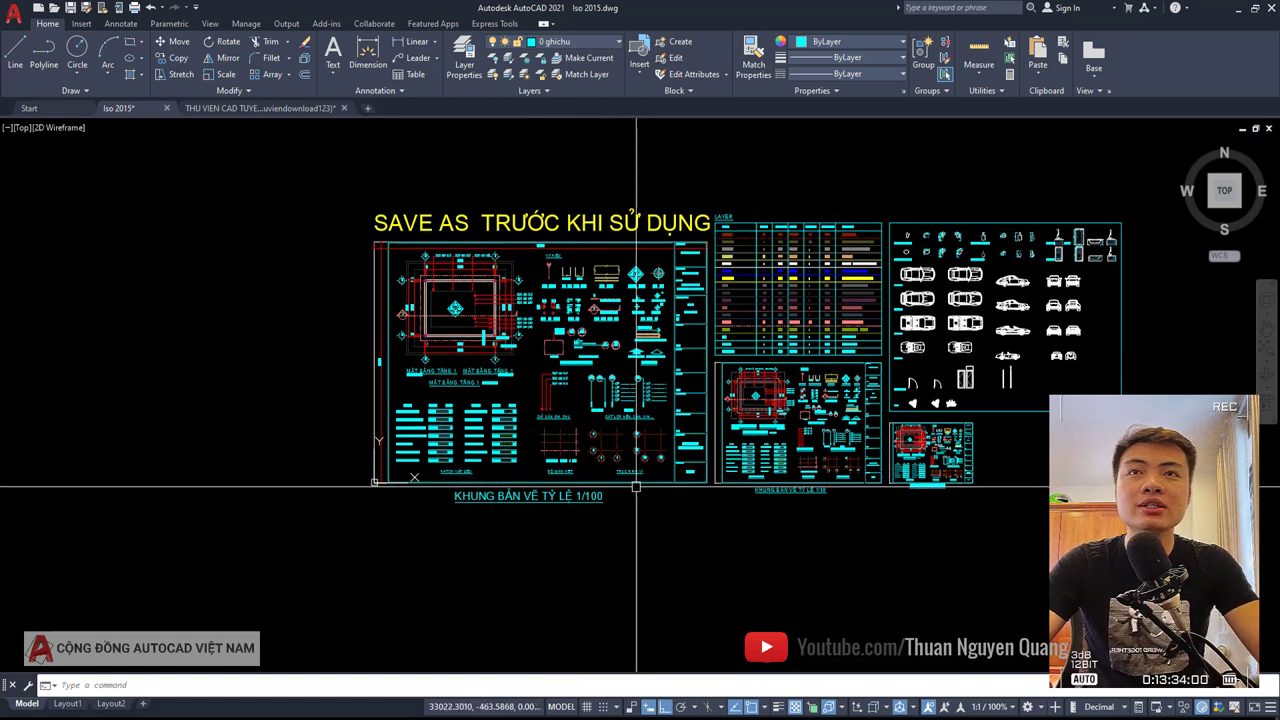
- Zoom in and out over the 1/100 and 1/50 frames to inspect them up close
{"action": "scroll", "coordinate": [637, 488], "scroll_direction": "up", "scroll_amount": 3}
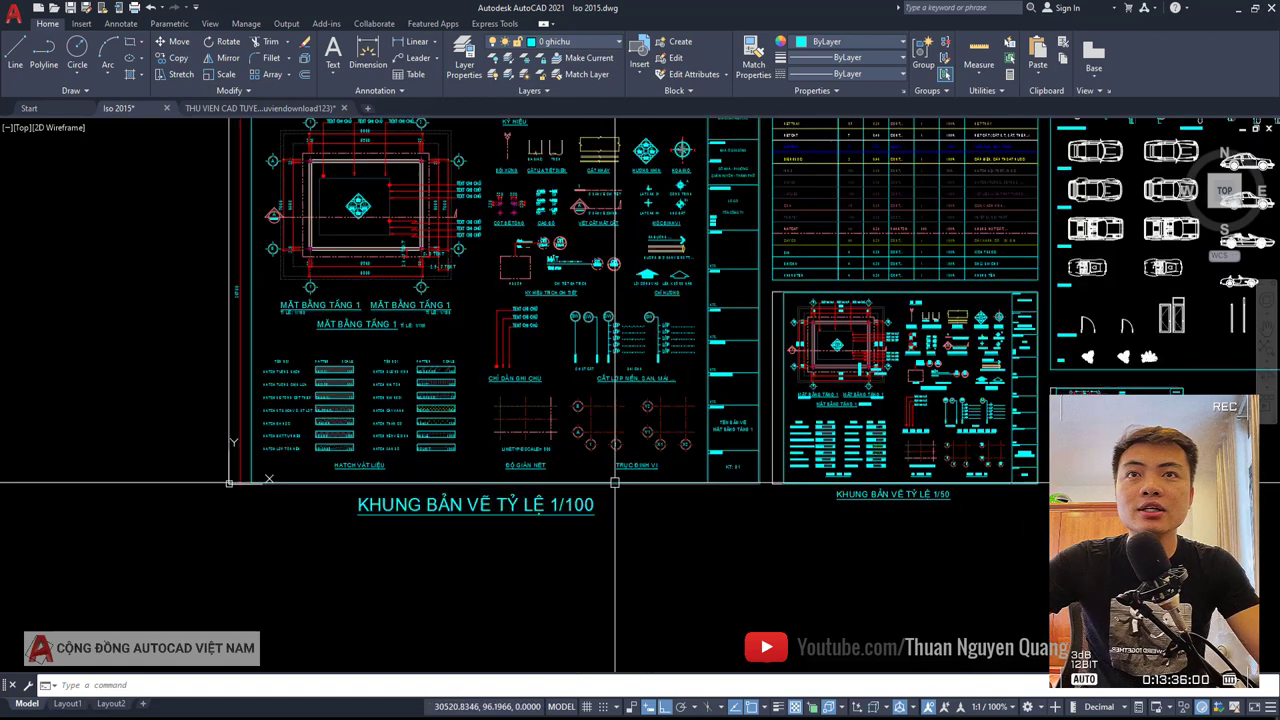
{"action": "scroll", "coordinate": [635, 470], "scroll_direction": "up", "scroll_amount": 2}
{"action": "scroll", "coordinate": [633, 430], "scroll_direction": "down", "scroll_amount": 3}
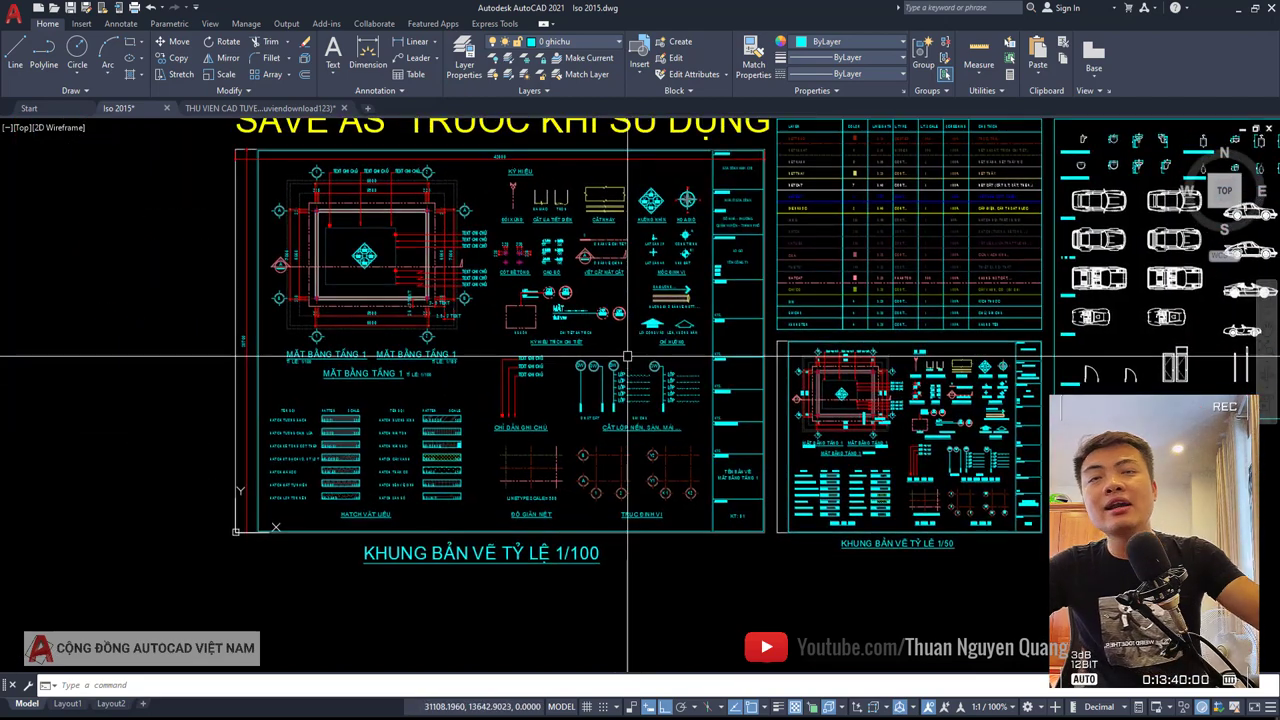
{"action": "scroll", "coordinate": [645, 346], "scroll_direction": "down", "scroll_amount": 4}
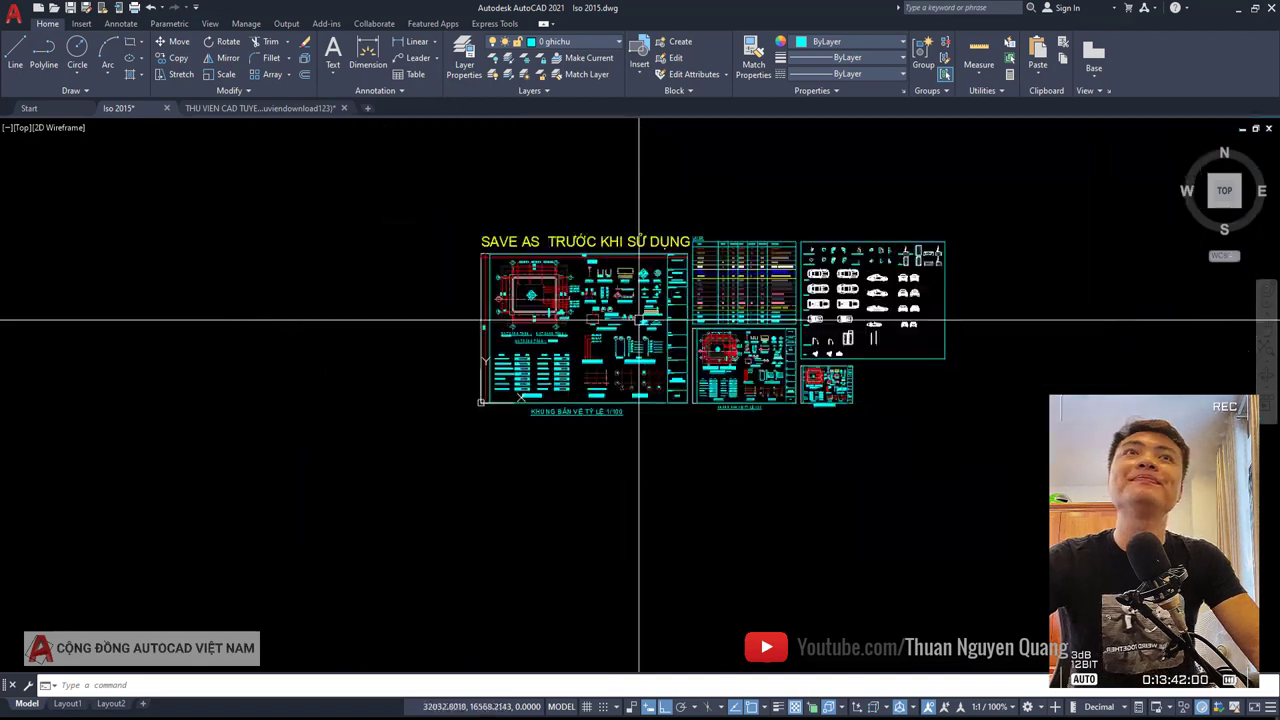
{"action": "scroll", "coordinate": [600, 400], "scroll_direction": "up", "scroll_amount": 5}
{"action": "scroll", "coordinate": [625, 403], "scroll_direction": "down", "scroll_amount": 1}
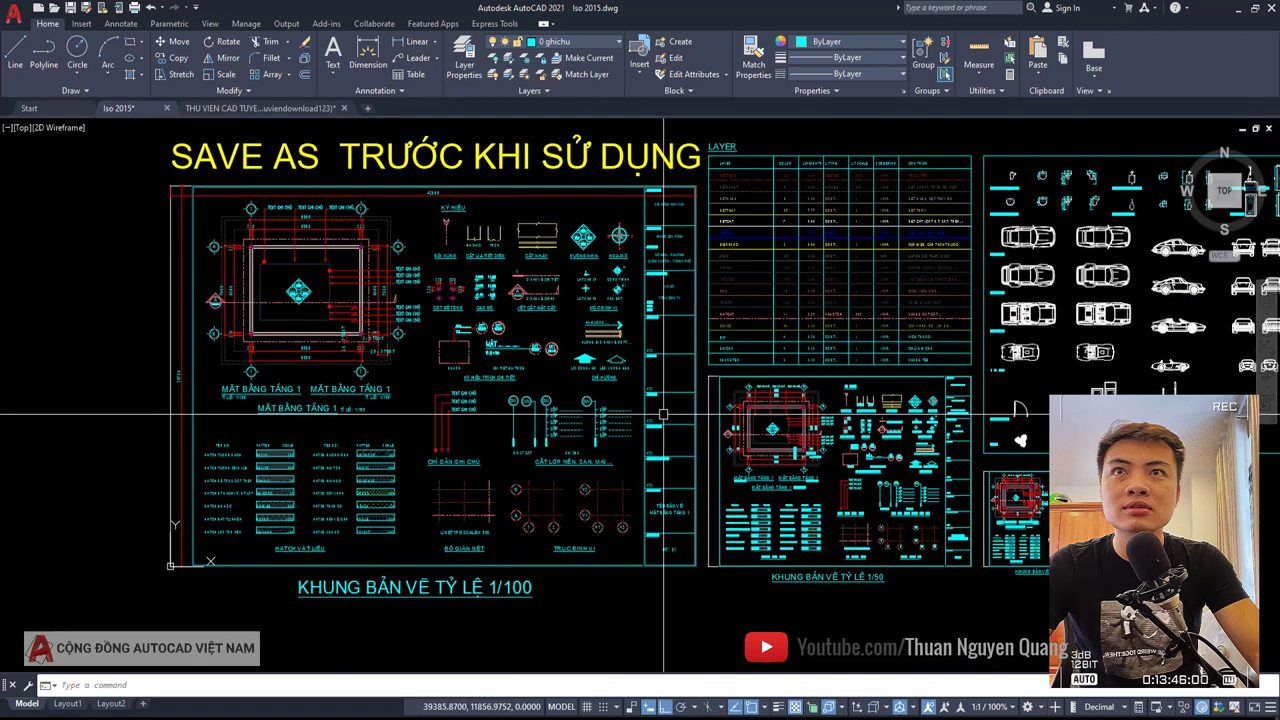
{"action": "middle_click_drag", "start_coordinate": [664, 413], "coordinate": [601, 433]}
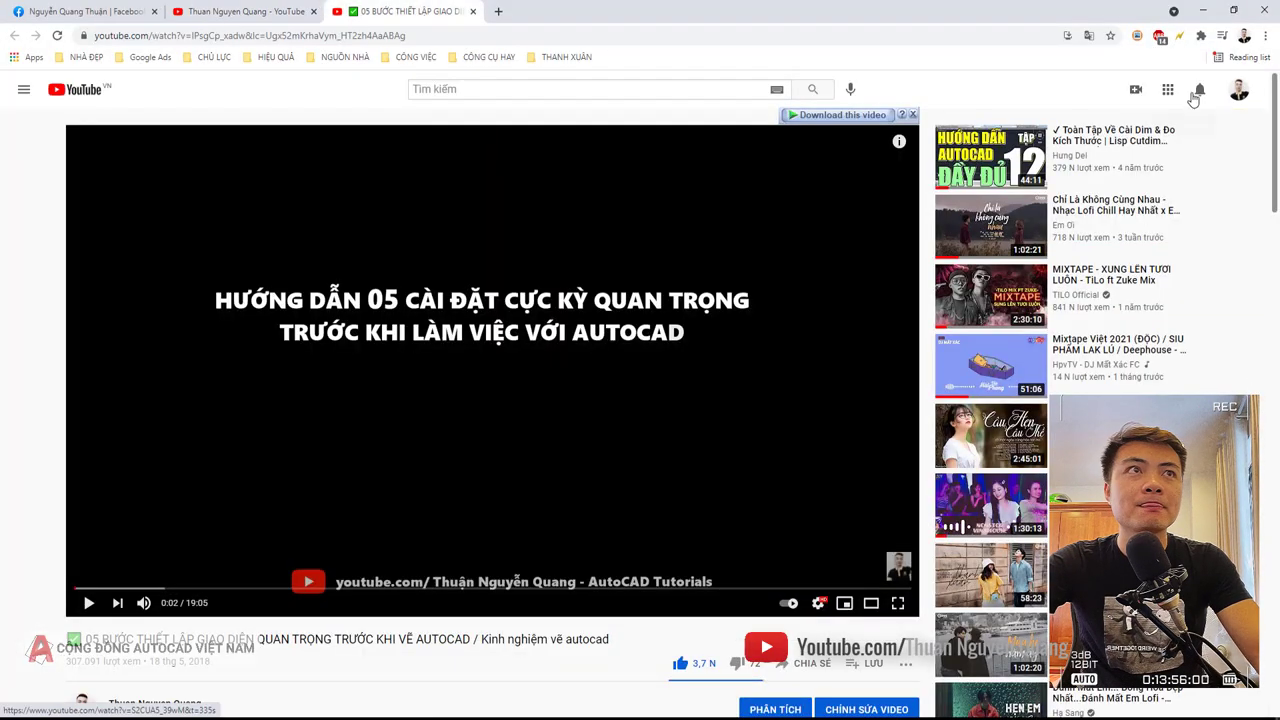
- Open the YouTube notification for the viewer's comment about keeping text size unchanged, then return to AutoCAD
{"action": "left_click", "coordinate": [1193, 96]}
{"action": "scroll", "coordinate": [1035, 360], "scroll_direction": "down", "scroll_amount": 2}
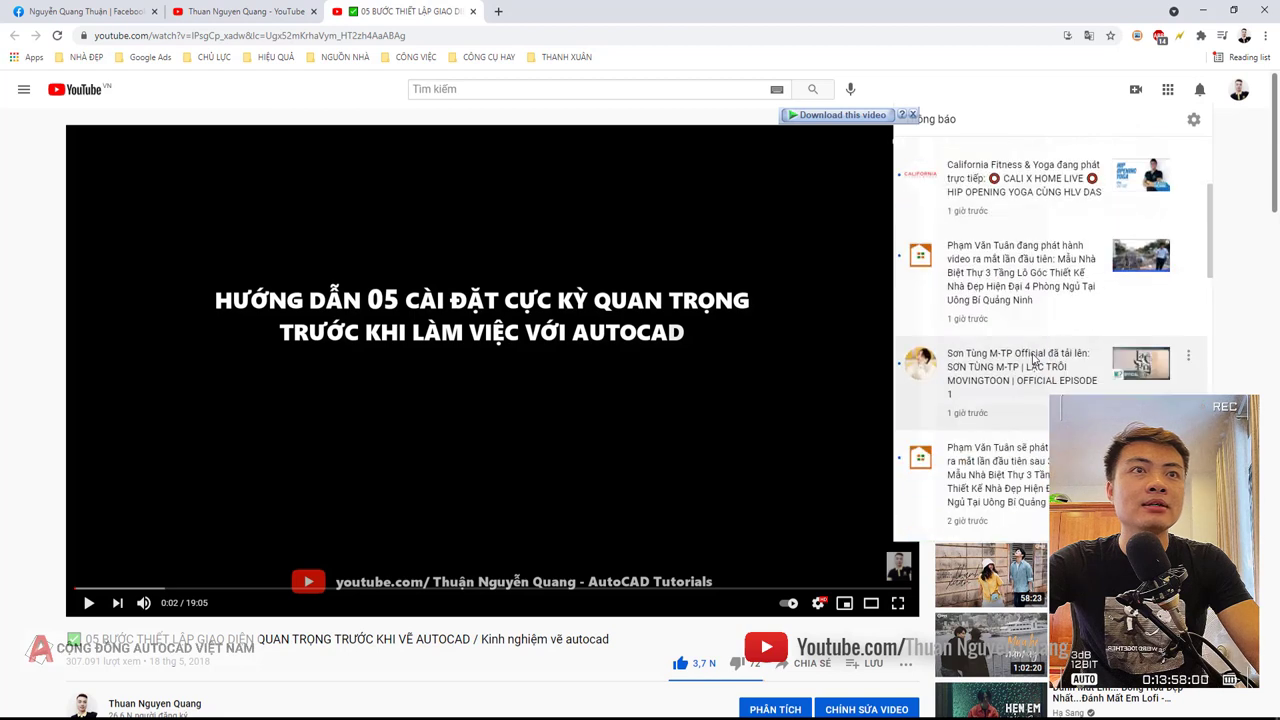
{"action": "scroll", "coordinate": [1035, 360], "scroll_direction": "down", "scroll_amount": 2}
{"action": "scroll", "coordinate": [1035, 362], "scroll_direction": "down", "scroll_amount": 1}
{"action": "scroll", "coordinate": [1036, 366], "scroll_direction": "down", "scroll_amount": 3}
{"action": "scroll", "coordinate": [1037, 372], "scroll_direction": "down", "scroll_amount": 2}
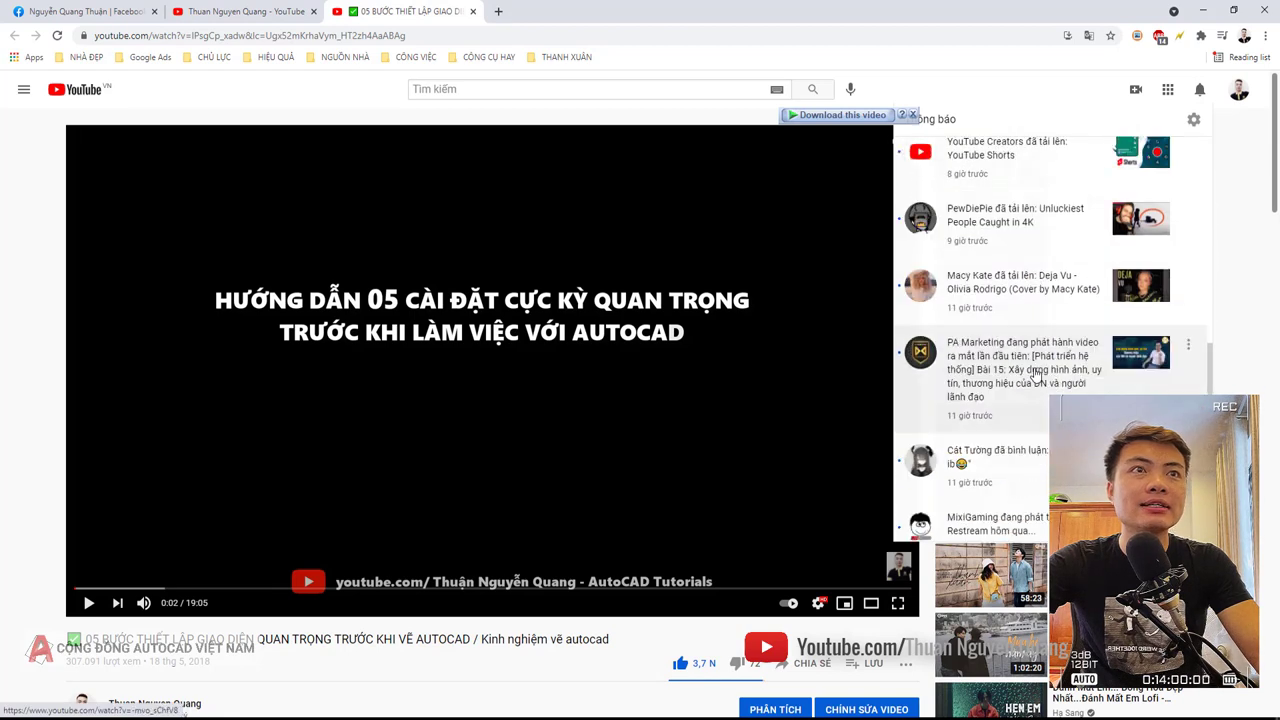
{"action": "scroll", "coordinate": [1045, 395], "scroll_direction": "down", "scroll_amount": 2}
{"action": "scroll", "coordinate": [1045, 395], "scroll_direction": "down", "scroll_amount": 2}
{"action": "scroll", "coordinate": [1045, 395], "scroll_direction": "down", "scroll_amount": 2}
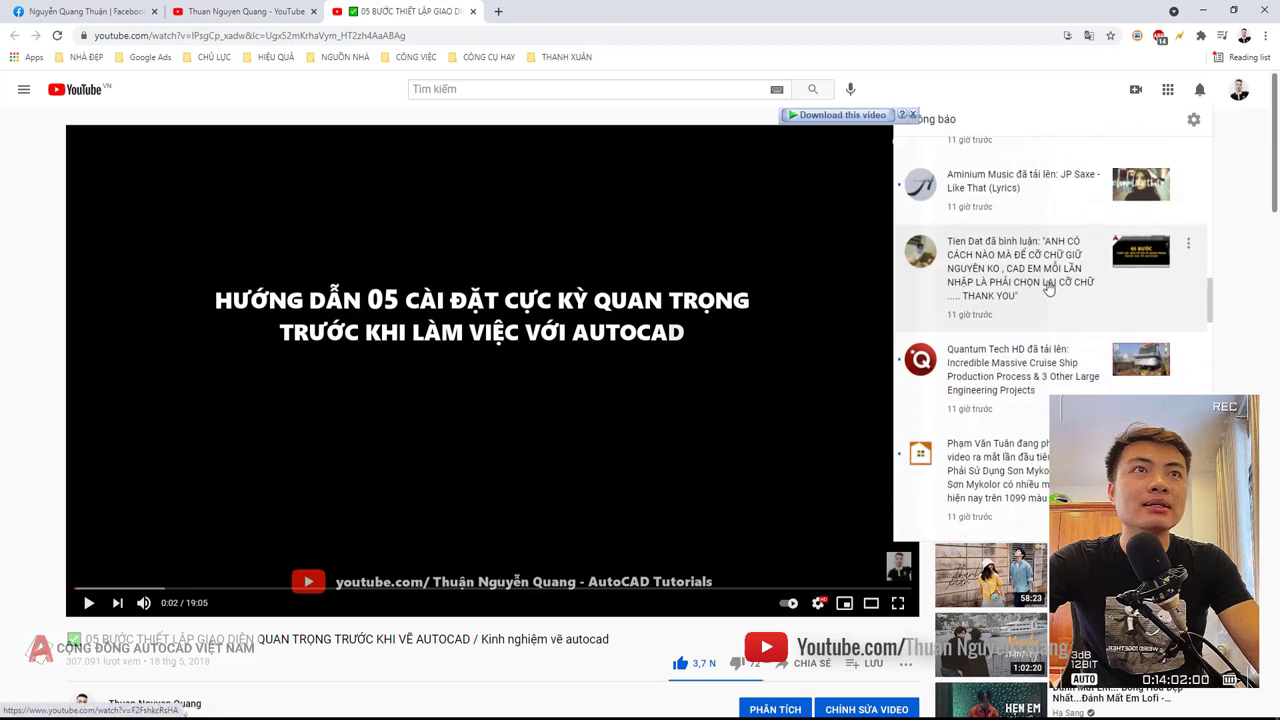
{"action": "left_click", "coordinate": [1046, 395]}
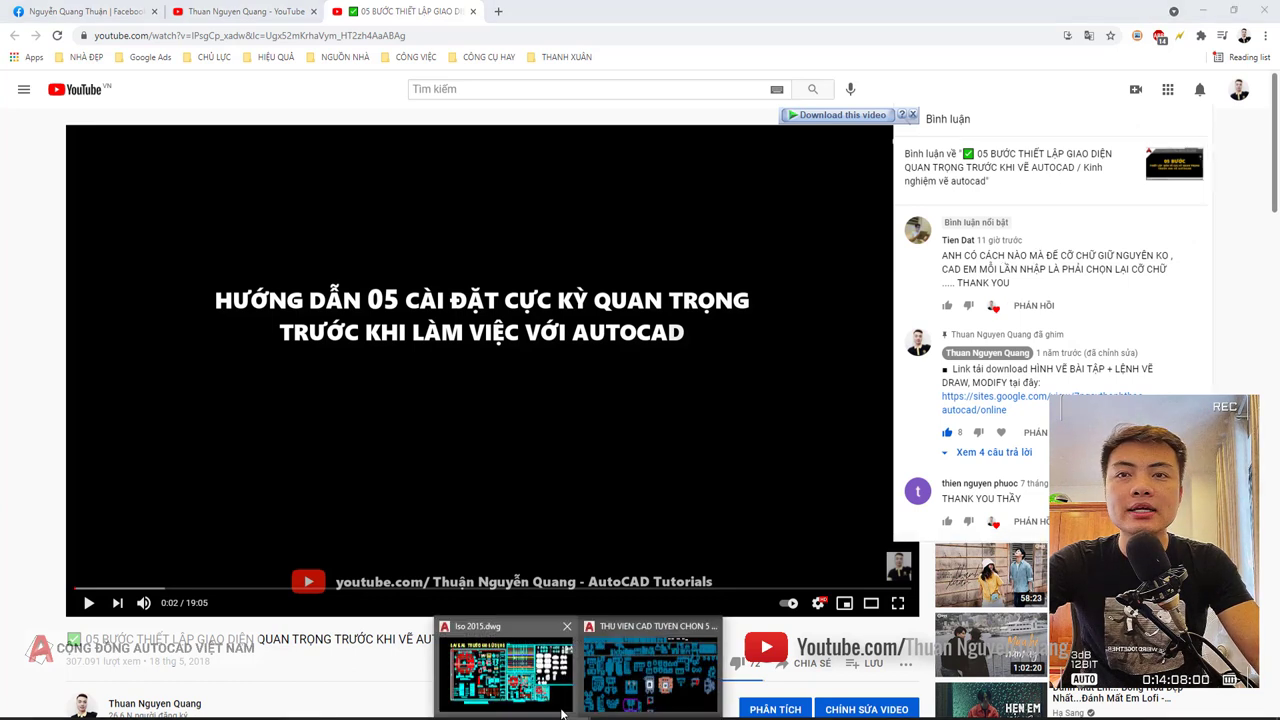
{"action": "key", "text": "alt+Tab"}
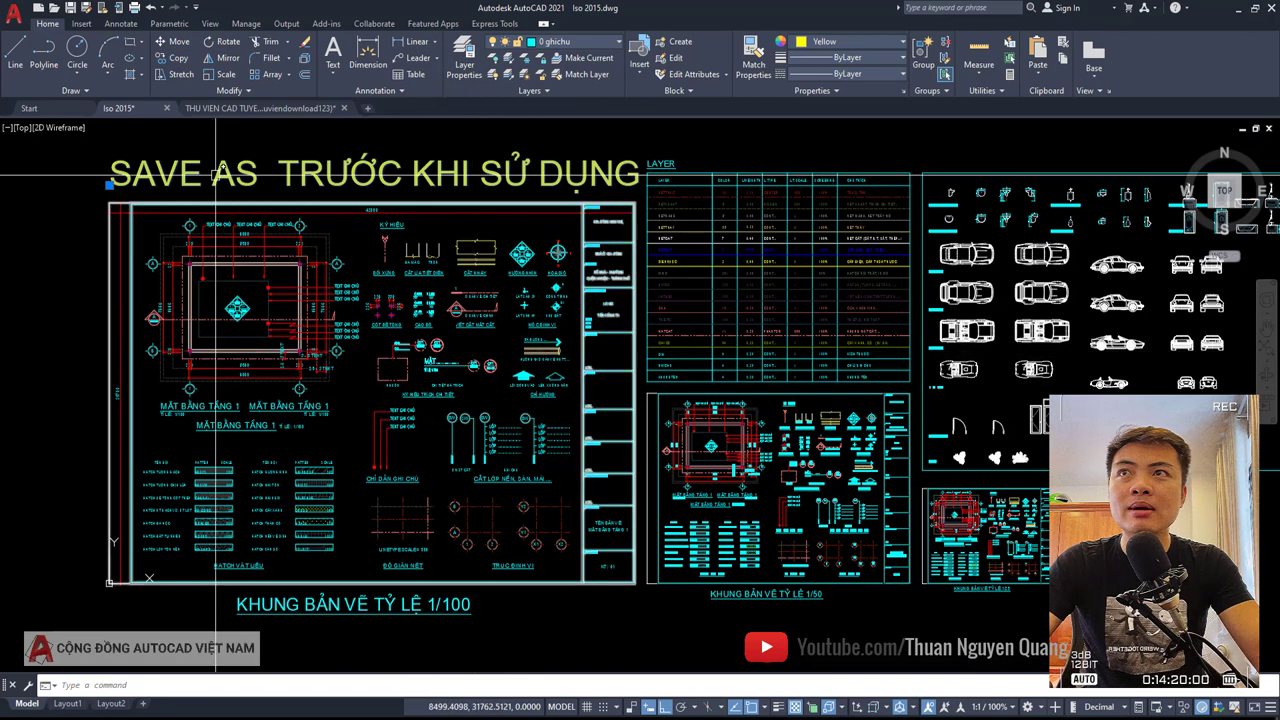
{"action": "middle_click_drag", "start_coordinate": [380, 128], "coordinate": [386, 158]}
{"action": "left_click", "coordinate": [388, 158]}
{"action": "key", "text": "Escape"}
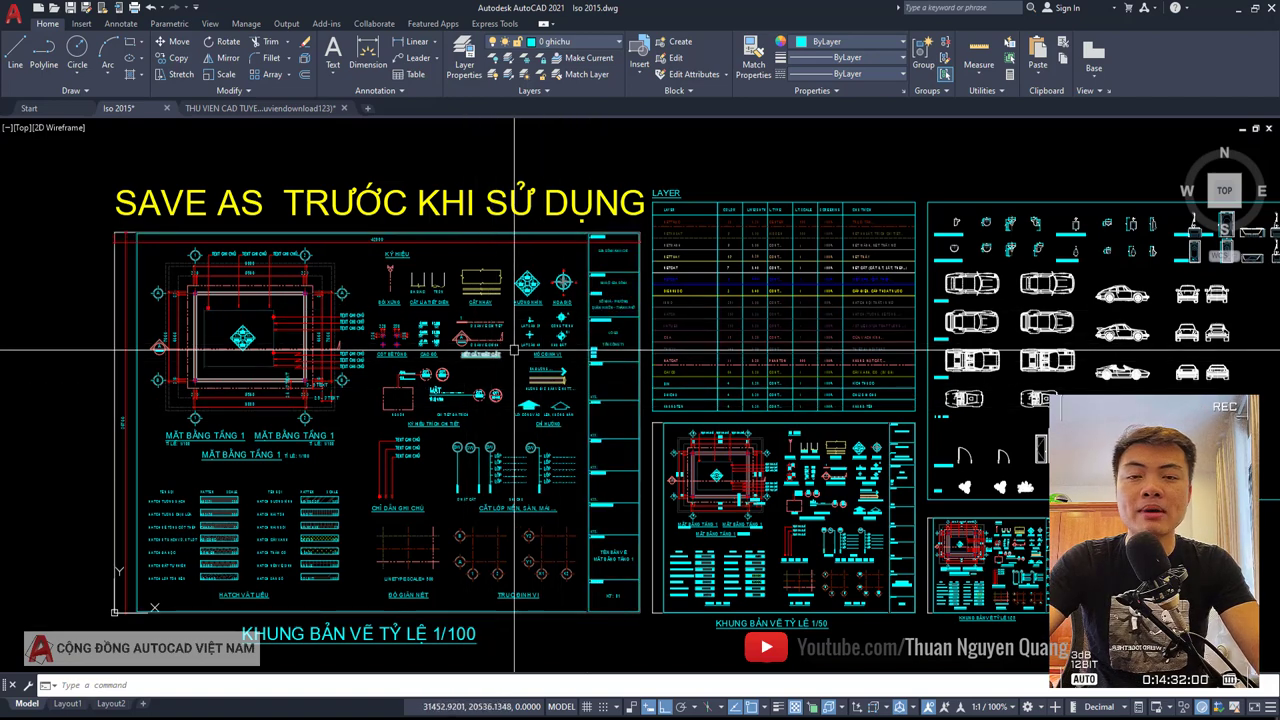
{"action": "left_click", "coordinate": [340, 158]}
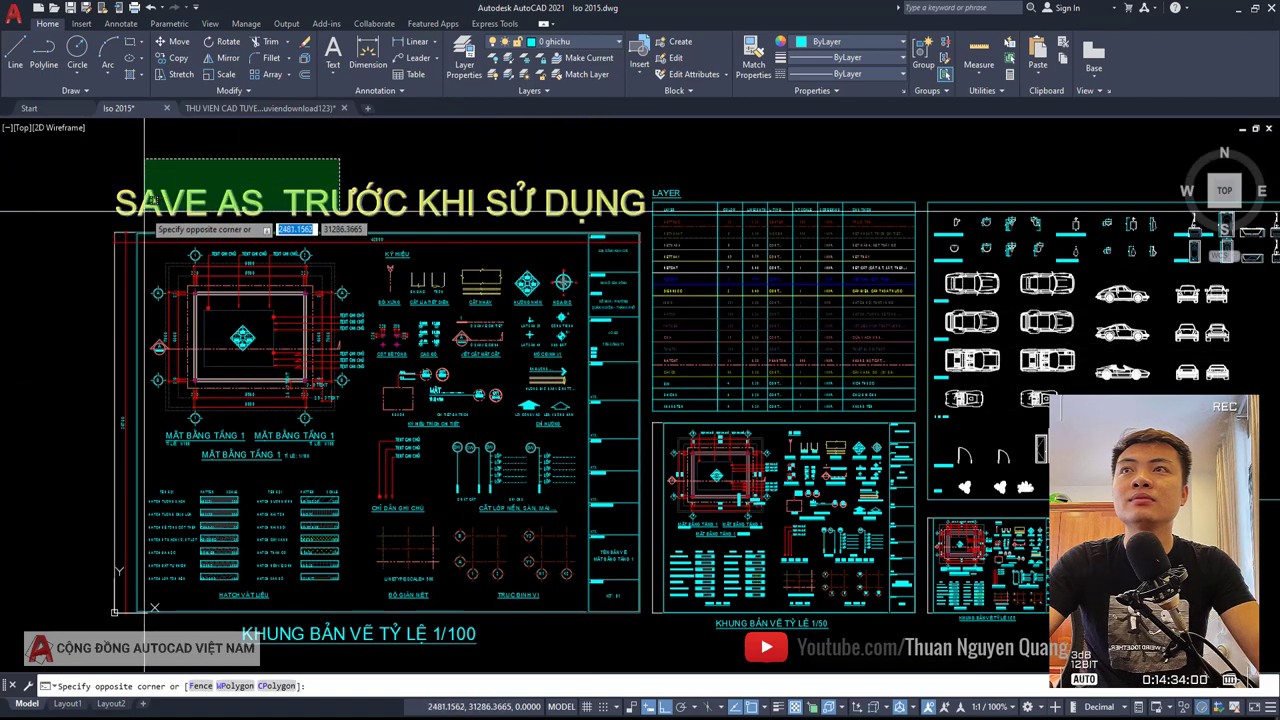
{"action": "left_click", "coordinate": [145, 210]}
{"action": "left_click", "coordinate": [657, 160]}
{"action": "left_click", "coordinate": [90, 208]}
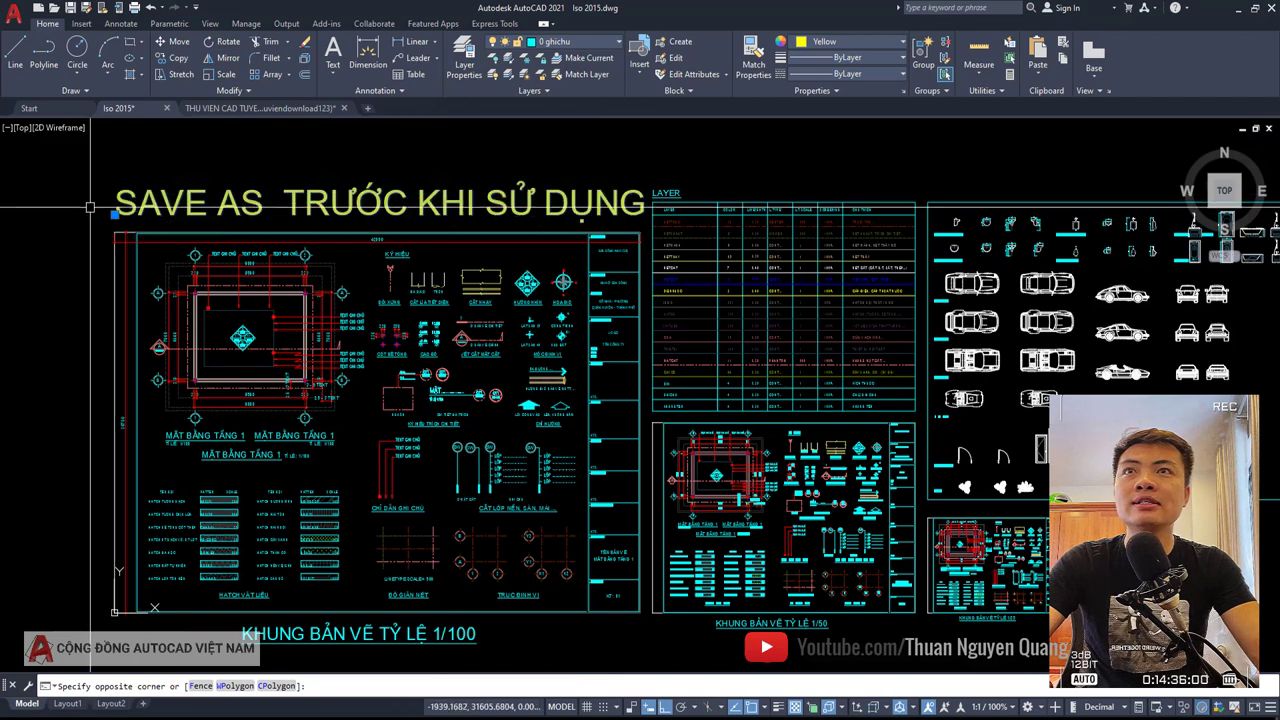
{"action": "key", "text": "Escape"}
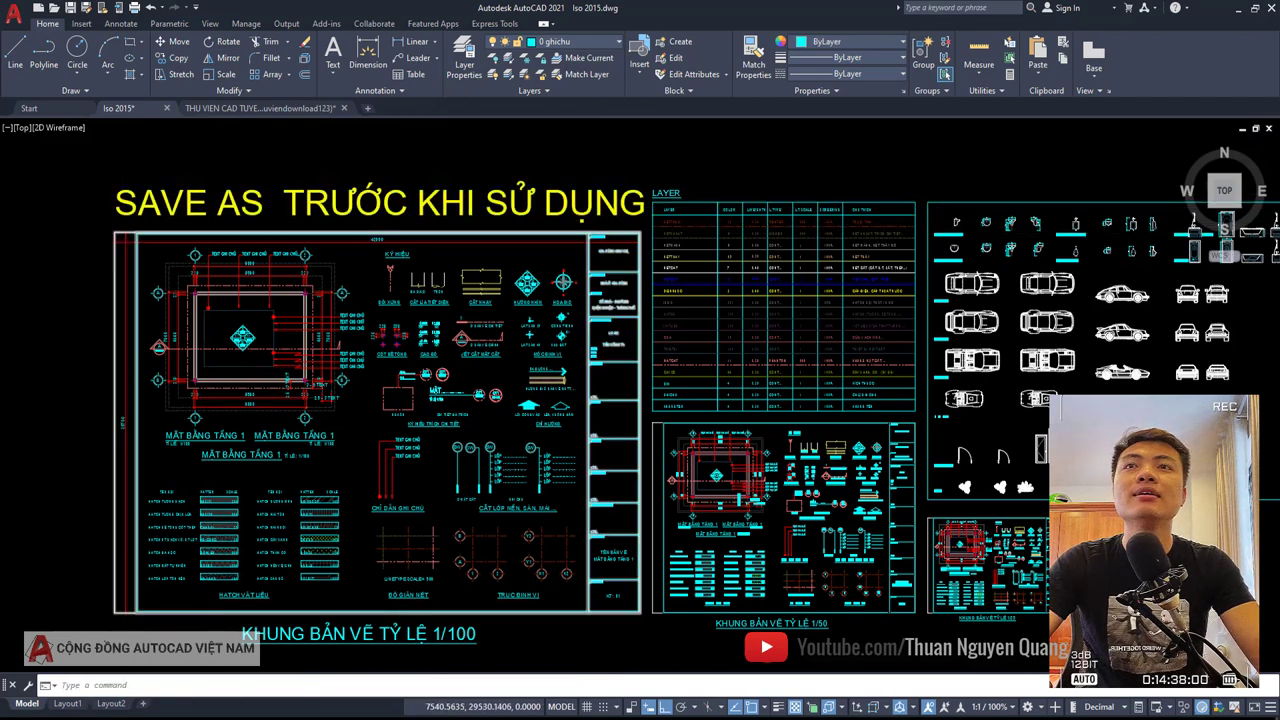
{"action": "scroll", "coordinate": [483, 355], "scroll_direction": "down", "scroll_amount": 3}
{"action": "scroll", "coordinate": [483, 355], "scroll_direction": "up", "scroll_amount": 1}
{"action": "scroll", "coordinate": [483, 355], "scroll_direction": "up", "scroll_amount": 1}
{"action": "scroll", "coordinate": [483, 355], "scroll_direction": "up", "scroll_amount": 2}
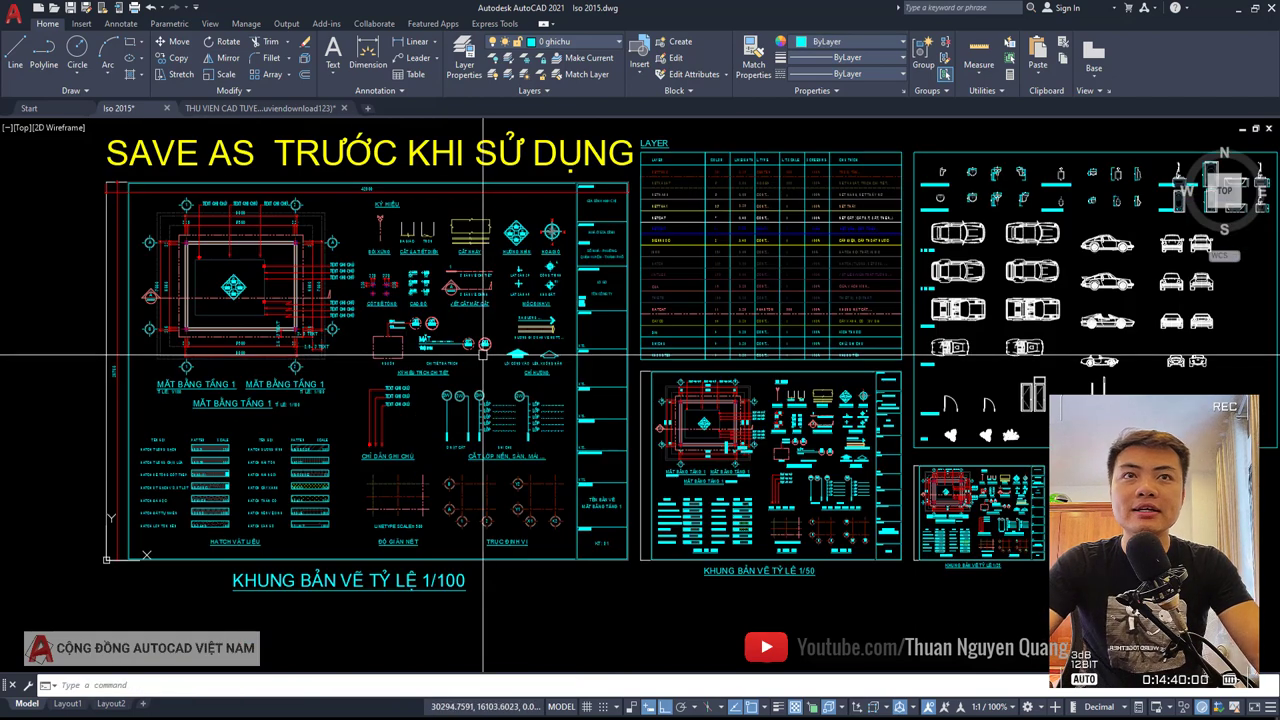
{"action": "scroll", "coordinate": [483, 355], "scroll_direction": "down", "scroll_amount": 2}
{"action": "middle_click_drag", "start_coordinate": [574, 337], "coordinate": [548, 355]}
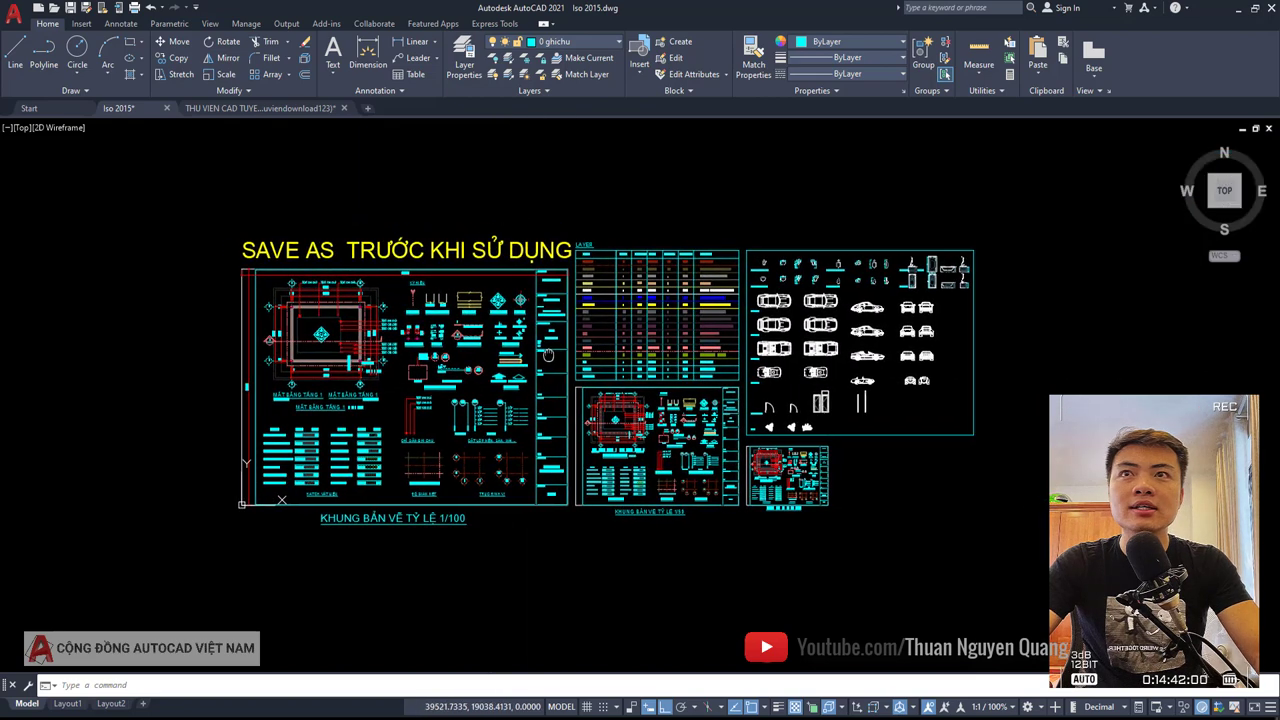
{"action": "scroll", "coordinate": [548, 355], "scroll_direction": "up", "scroll_amount": 2}
{"action": "scroll", "coordinate": [514, 378], "scroll_direction": "up", "scroll_amount": 1}
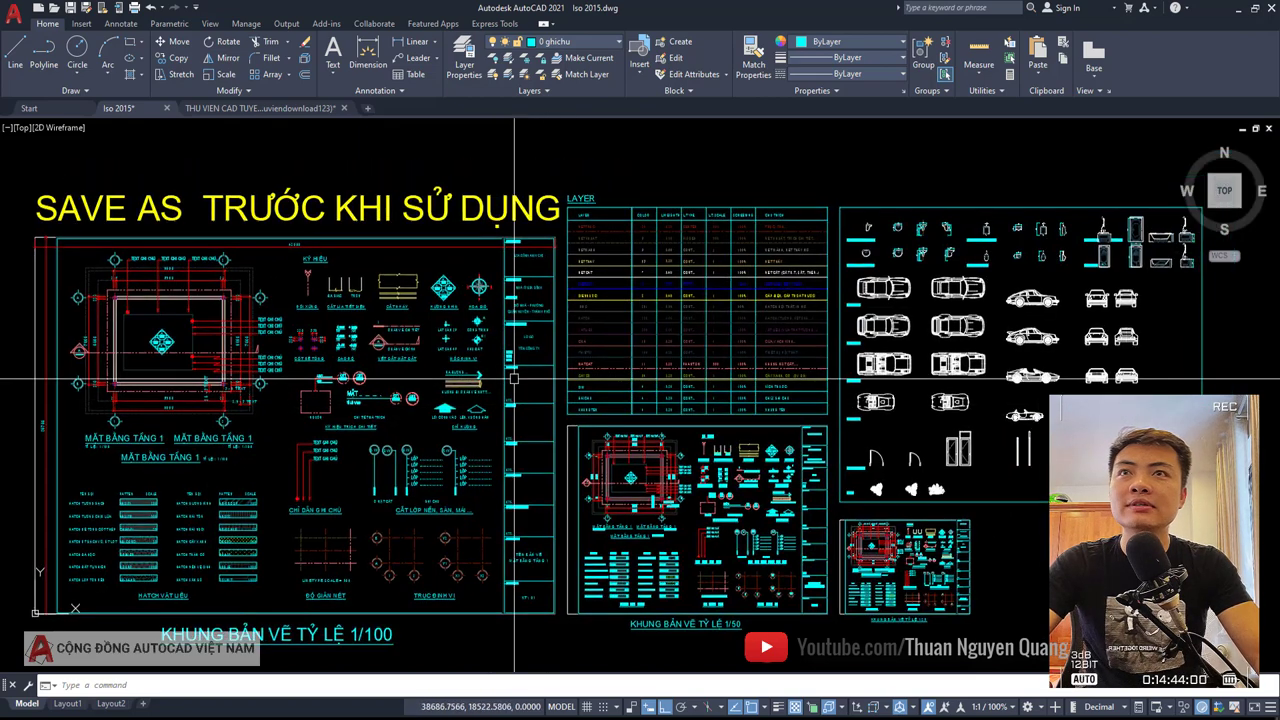
- Pan the Iso 2015 template view slightly up and to the right
{"action": "middle_click_drag", "start_coordinate": [490, 375], "coordinate": [492, 367]}
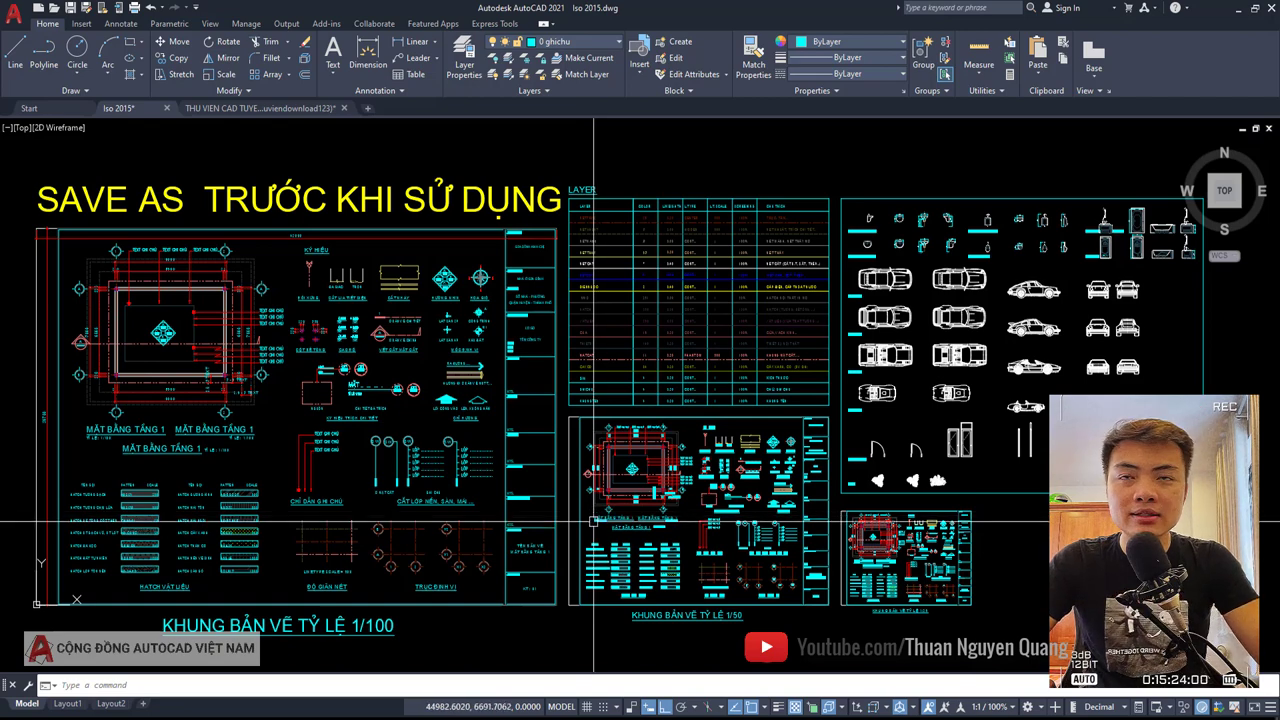
{"action": "middle_click_drag", "start_coordinate": [594, 521], "coordinate": [599, 510]}
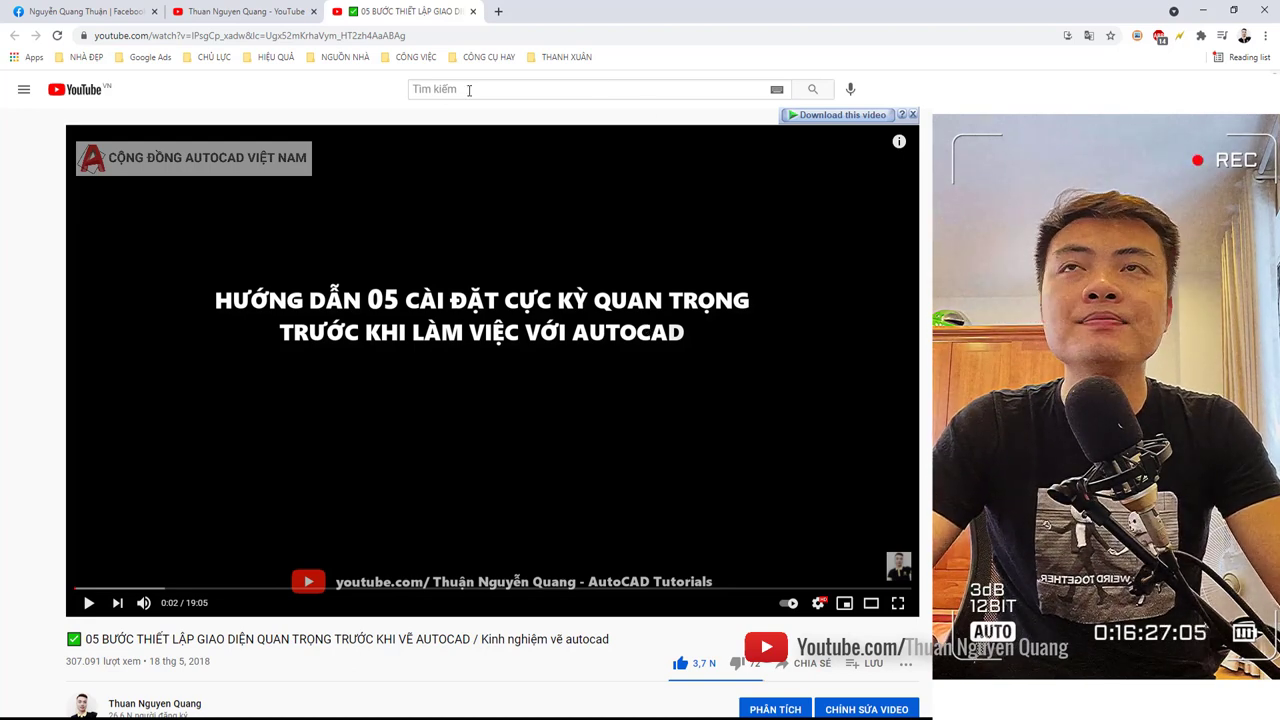
- Close the 'Download this video' bar above the YouTube player
{"action": "left_click", "coordinate": [914, 115]}
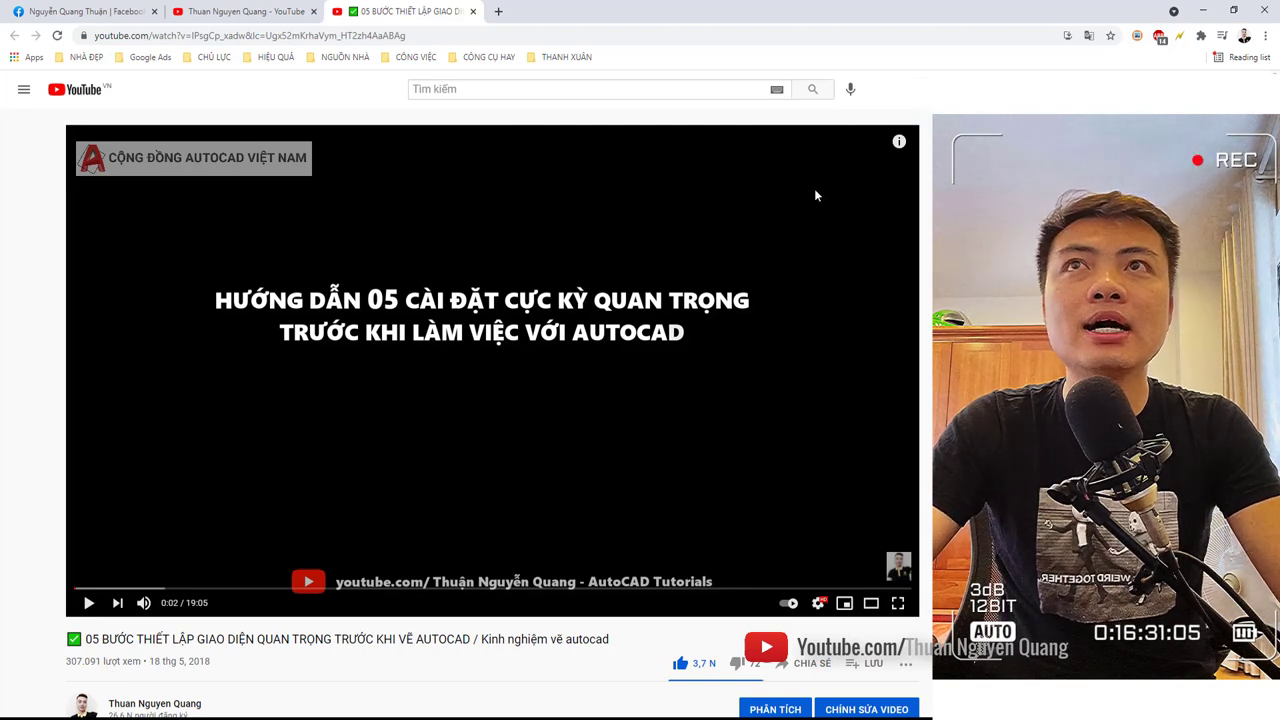